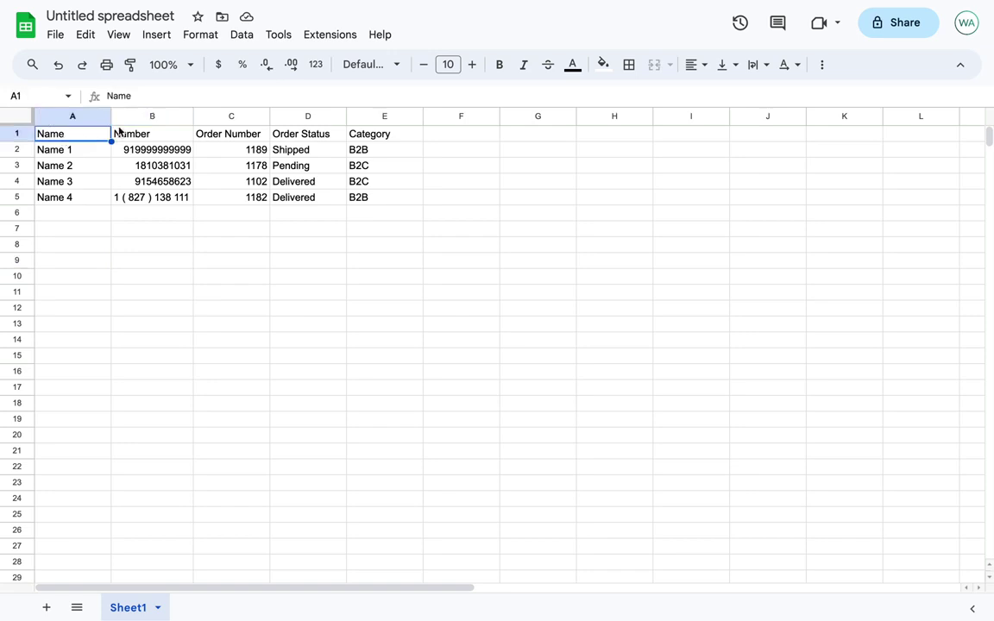
- Review the contact sheet's header columns, including Order Number, Order Status and Category, and the data beneath them
{"action": "left_click", "coordinate": [115, 129]}
{"action": "left_click", "coordinate": [227, 138]}
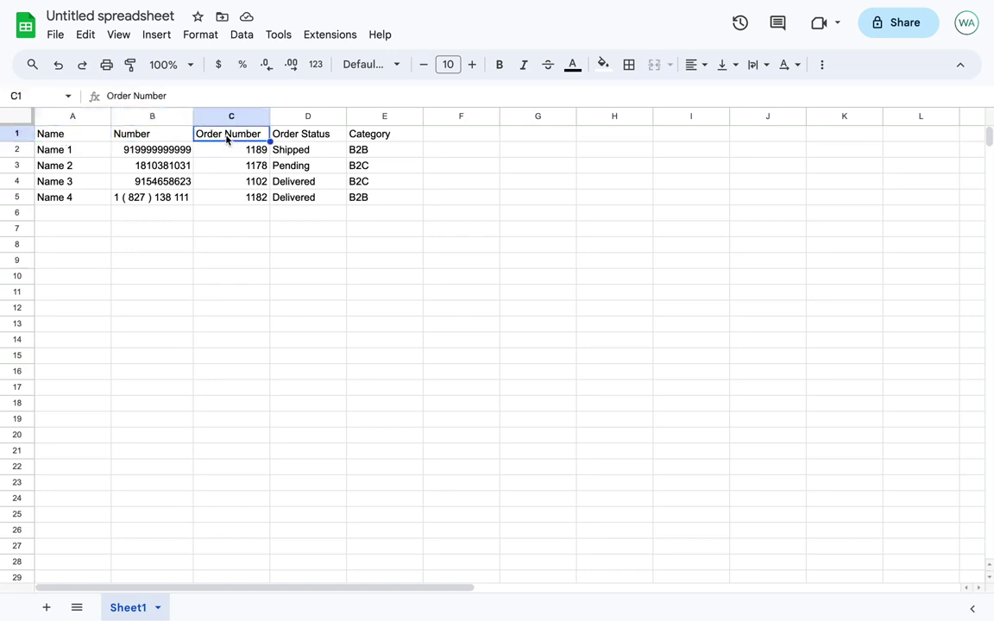
{"action": "left_click", "coordinate": [283, 136]}
{"action": "left_click", "coordinate": [359, 135]}
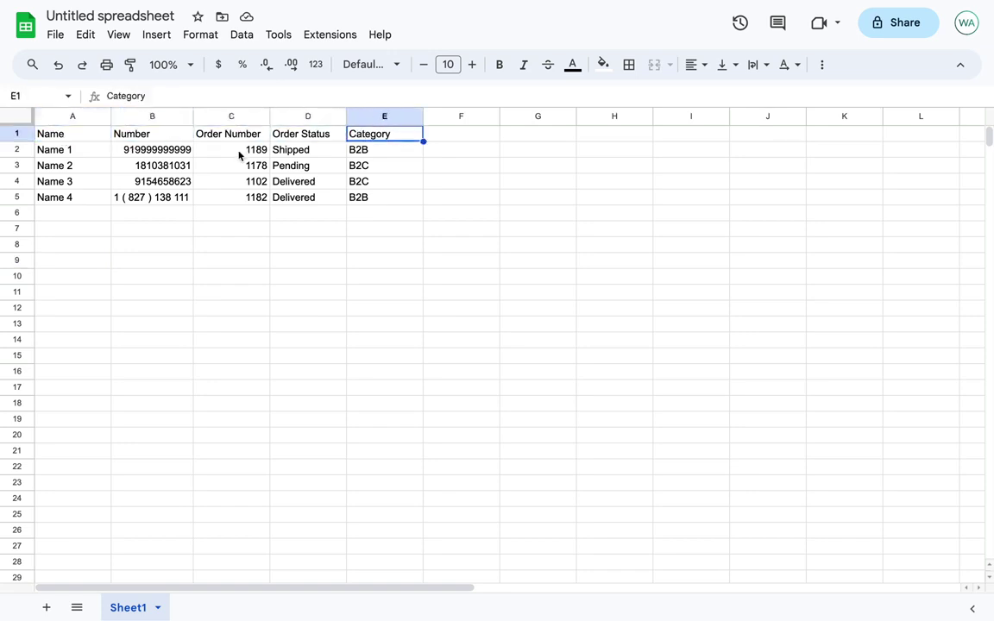
{"action": "left_click_drag", "start_coordinate": [229, 134], "coordinate": [366, 198]}
{"action": "left_click", "coordinate": [342, 249]}
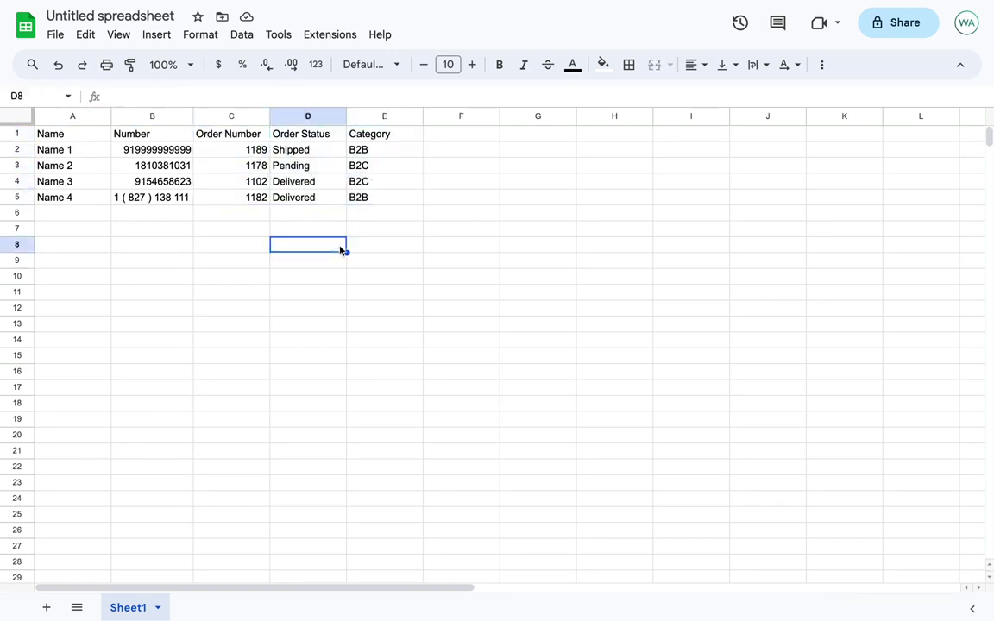
- Inspect how the phone numbers in cells B2 and B3 begin, checking for a country code
{"action": "left_click", "coordinate": [149, 153]}
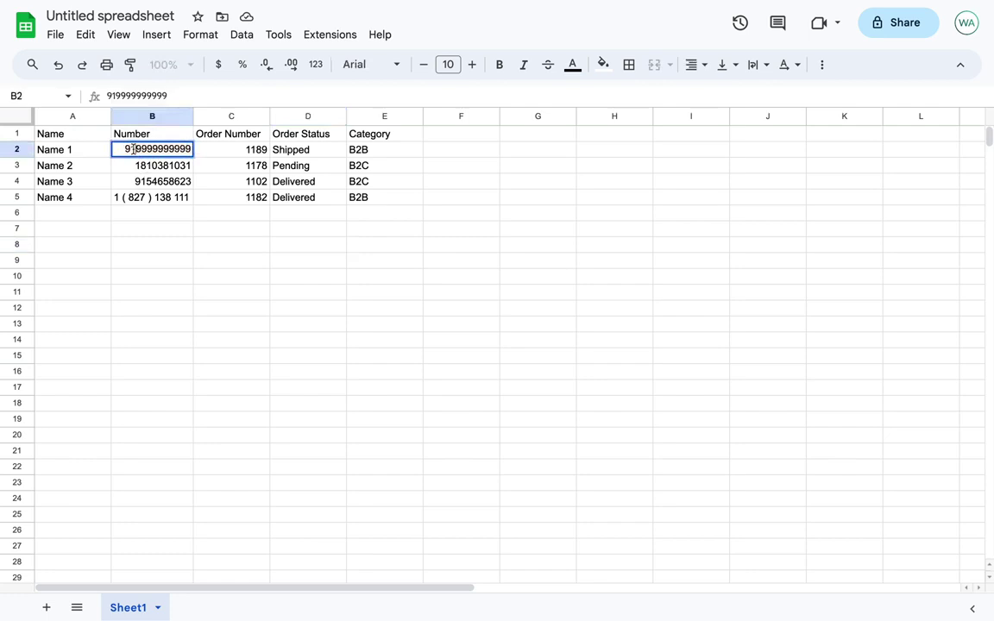
{"action": "left_click_drag", "start_coordinate": [139, 149], "coordinate": [119, 149]}
{"action": "left_click", "coordinate": [117, 148]}
{"action": "left_click", "coordinate": [117, 148]}
{"action": "double_click", "coordinate": [147, 167]}
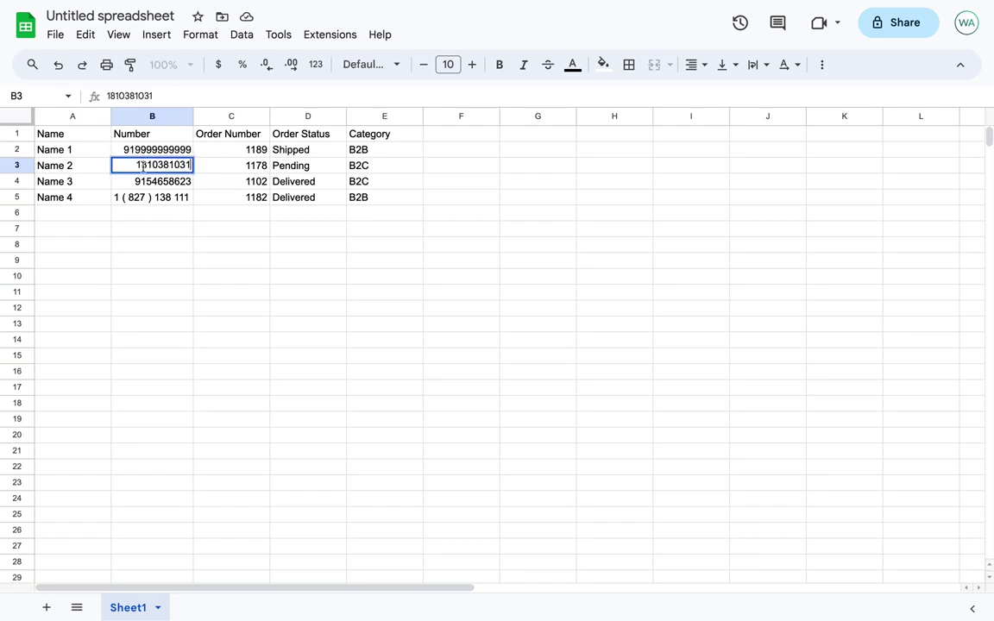
{"action": "left_click", "coordinate": [143, 166]}
{"action": "left_click", "coordinate": [137, 167]}
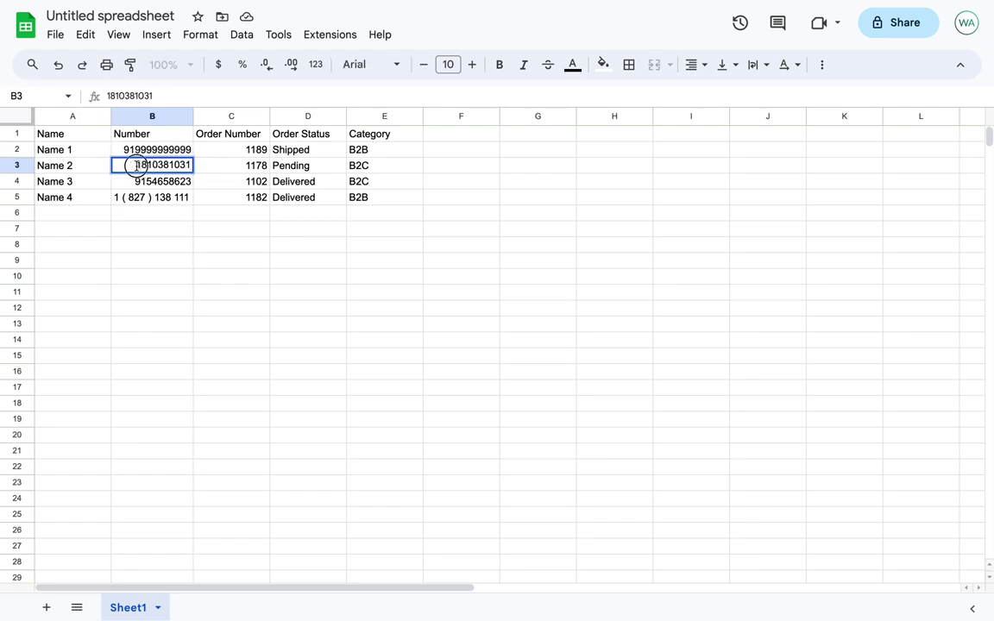
{"action": "double_click", "coordinate": [122, 149]}
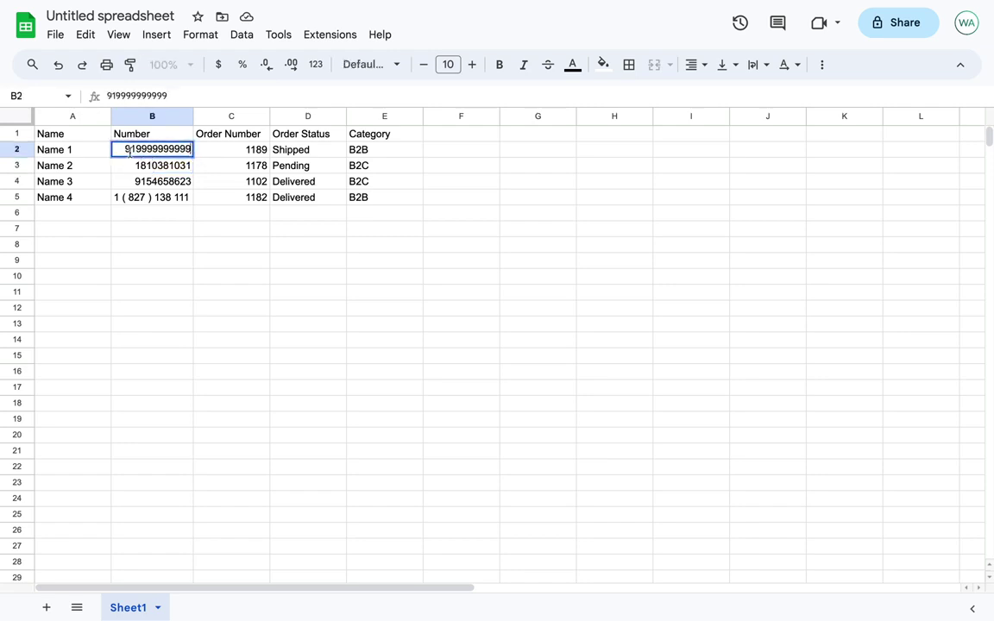
{"action": "left_click", "coordinate": [121, 149]}
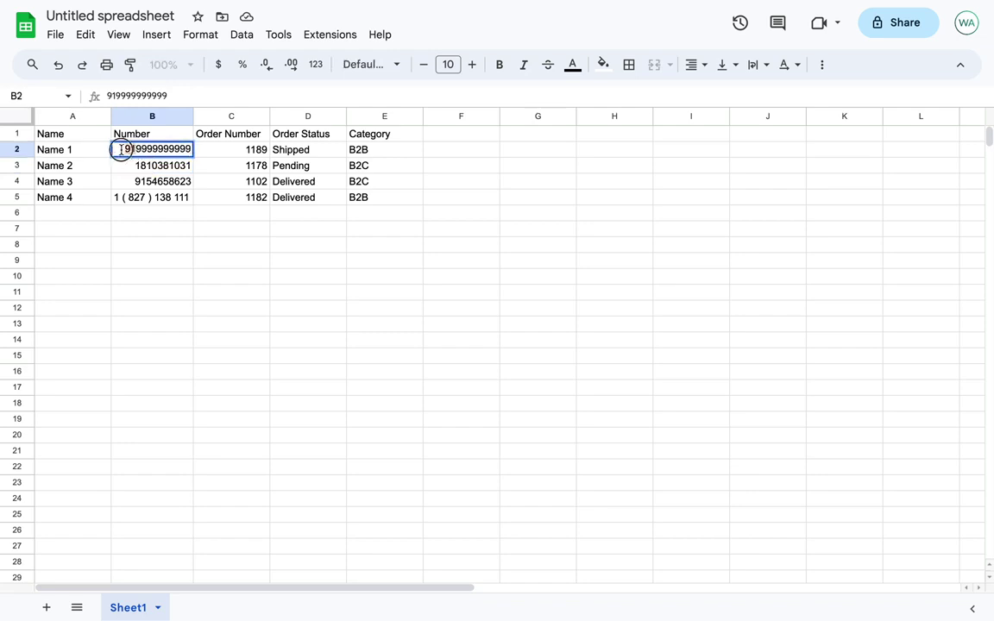
{"action": "left_click", "coordinate": [156, 213]}
- Remove the spaces and parentheses from the phone number in cell B5 so only digits are kept
{"action": "double_click", "coordinate": [136, 199]}
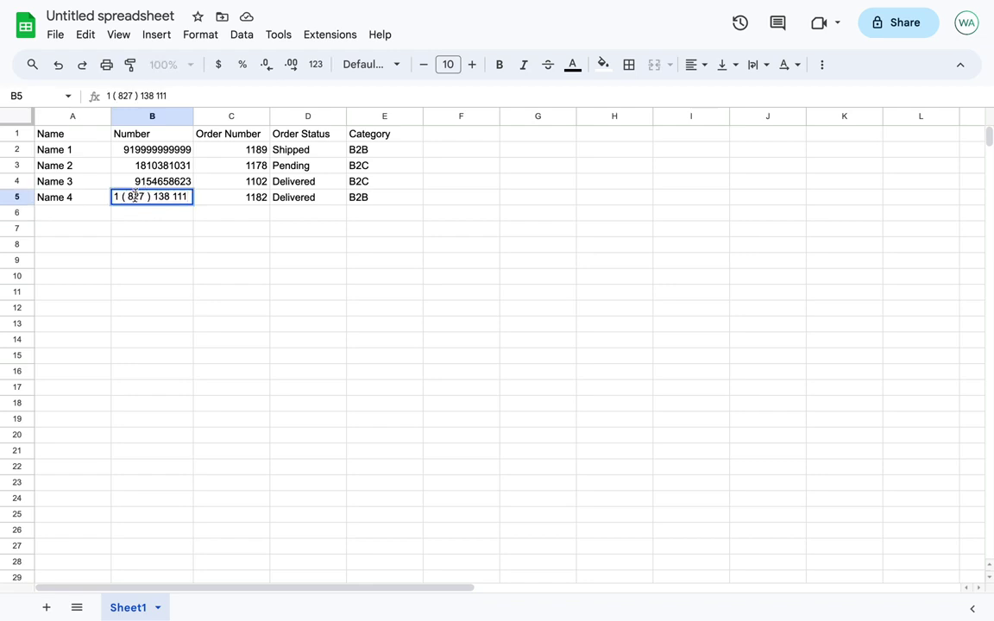
{"action": "left_click", "coordinate": [155, 95]}
{"action": "key", "text": "BackSpace"}
{"action": "key", "text": "Left"}
{"action": "key", "text": "Left"}
{"action": "key", "text": "Left"}
{"action": "key", "text": "BackSpace"}
{"action": "key", "text": "BackSpace"}
{"action": "key", "text": "BackSpace"}
{"action": "key", "text": "BackSpace"}
{"action": "key", "text": "BackSpace"}
{"action": "key", "text": "BackSpace"}
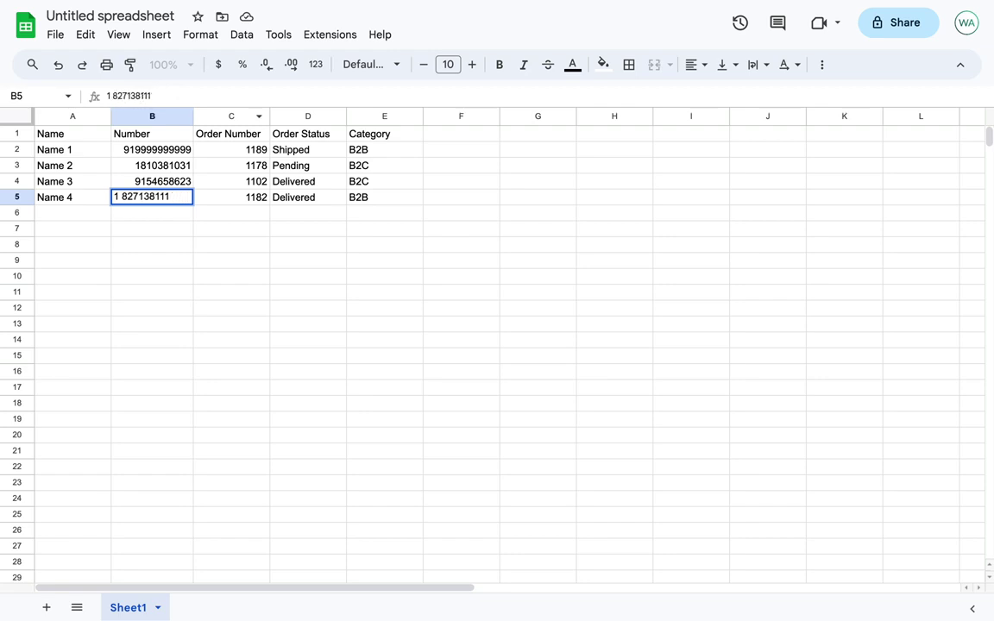
{"action": "left_click", "coordinate": [289, 184]}
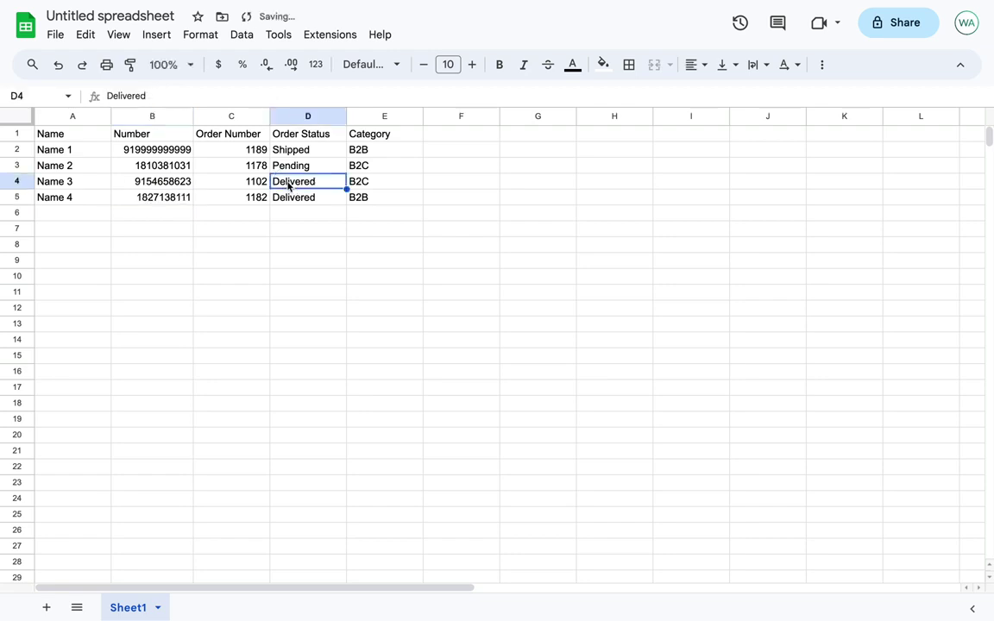
- Apply the custom number format 0 to the whole Number column
{"action": "left_click", "coordinate": [162, 117]}
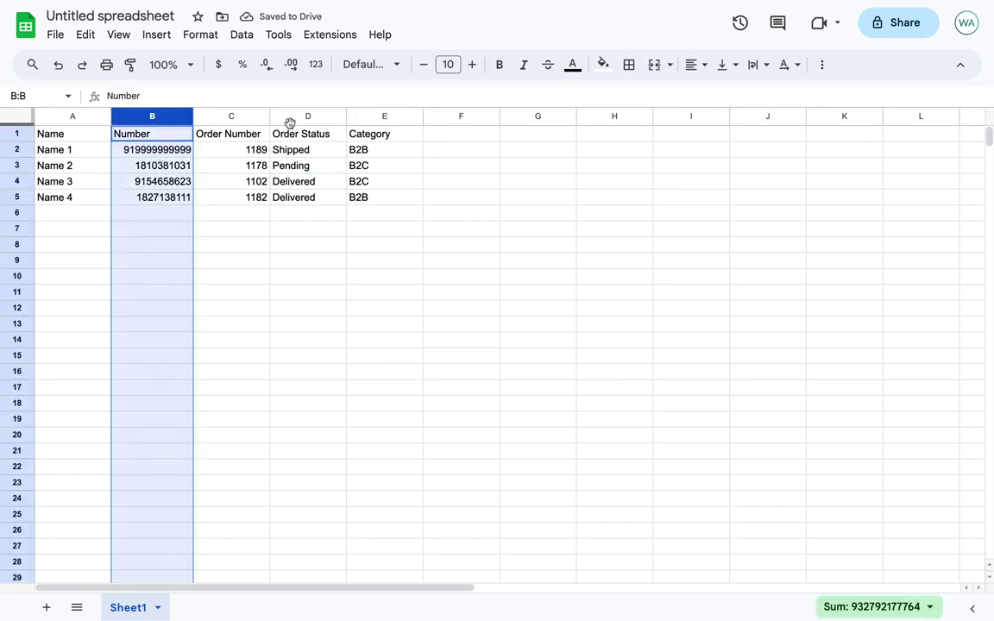
{"action": "left_click", "coordinate": [318, 67]}
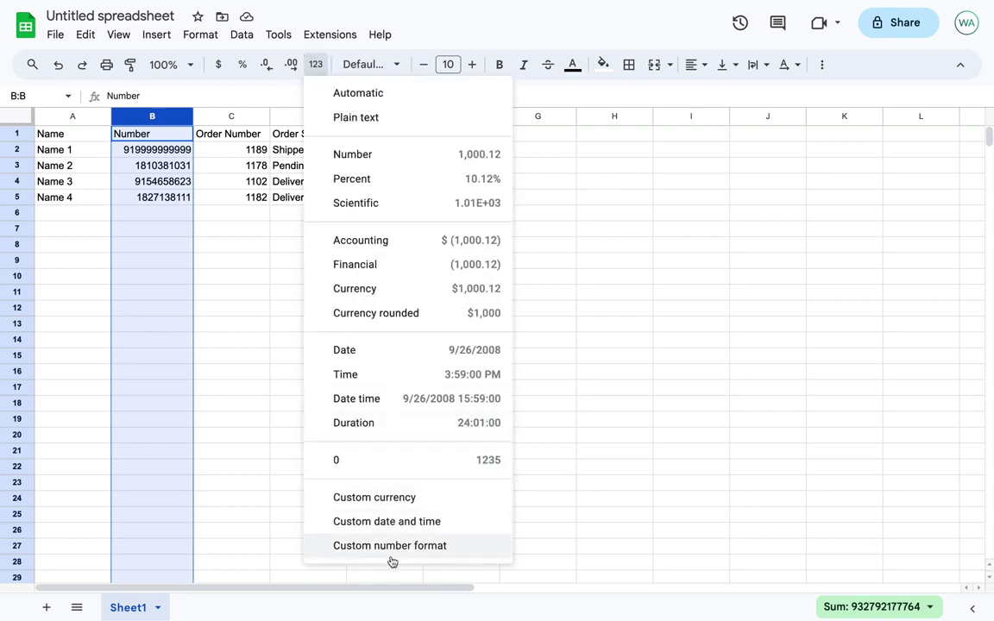
{"action": "left_click", "coordinate": [362, 553]}
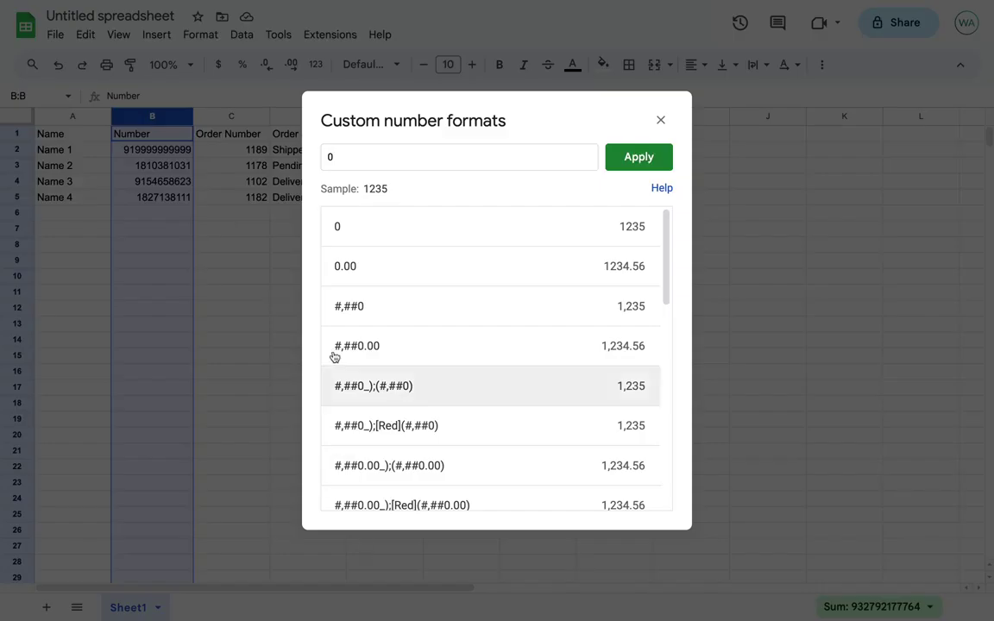
{"action": "left_click", "coordinate": [339, 230]}
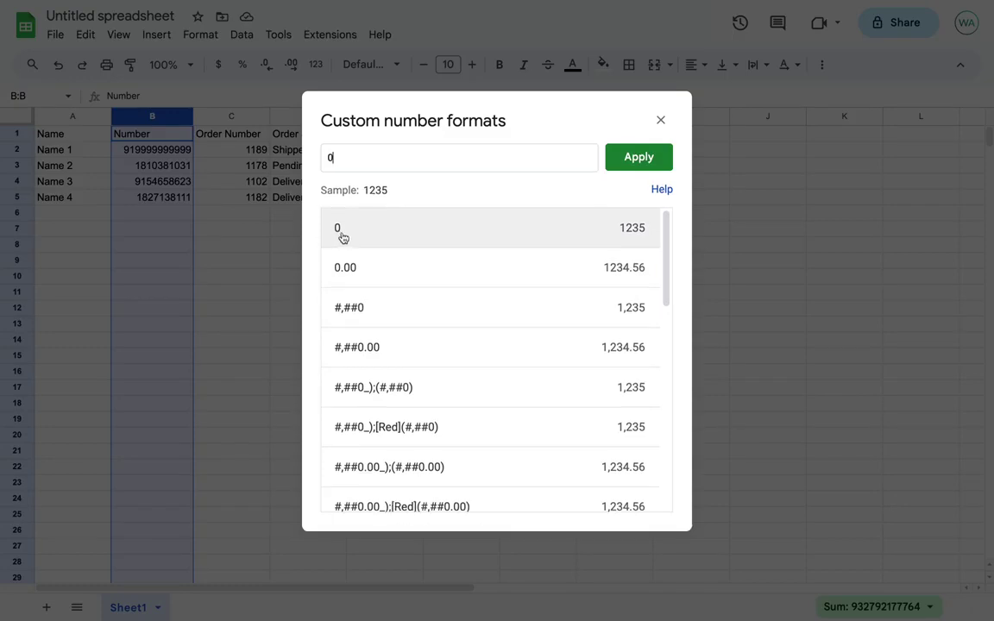
{"action": "left_click", "coordinate": [637, 155]}
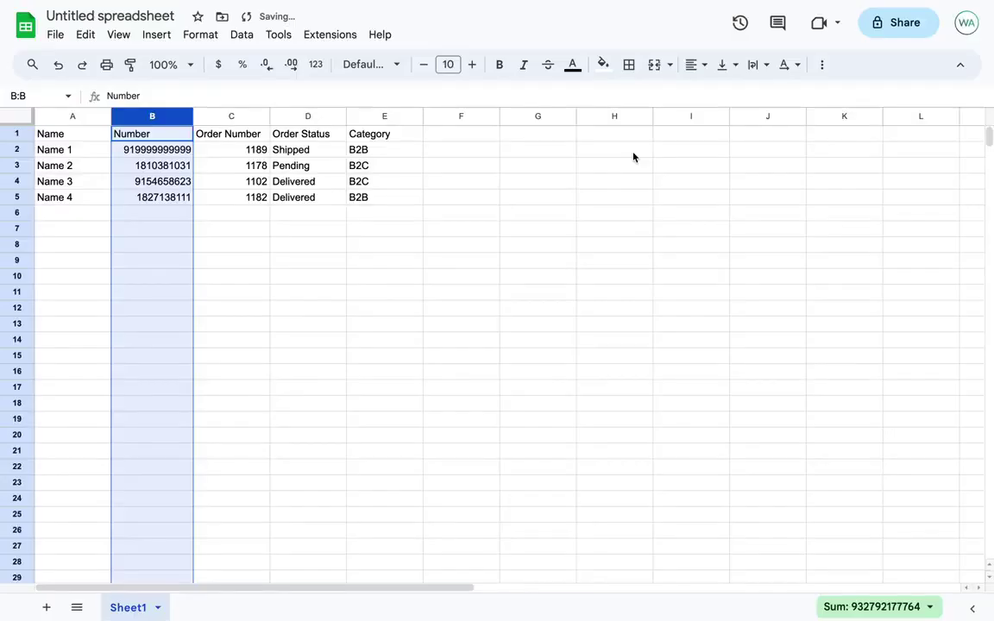
{"action": "left_click", "coordinate": [237, 235]}
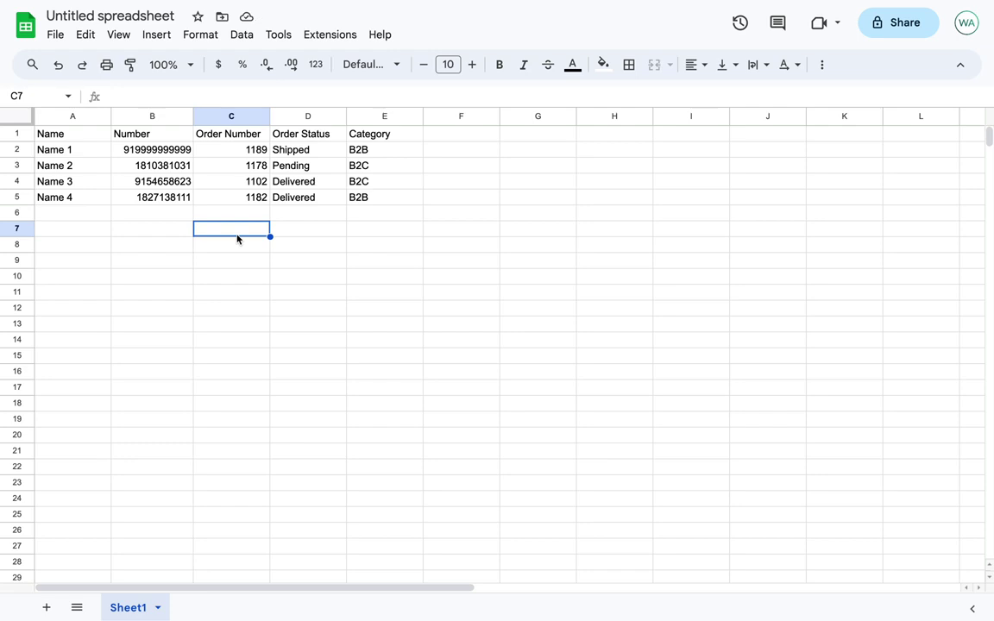
- Check the Order Number and Order Status headers, then switch to the WhatsApp CRM and open its custom fields list
{"action": "left_click", "coordinate": [248, 137]}
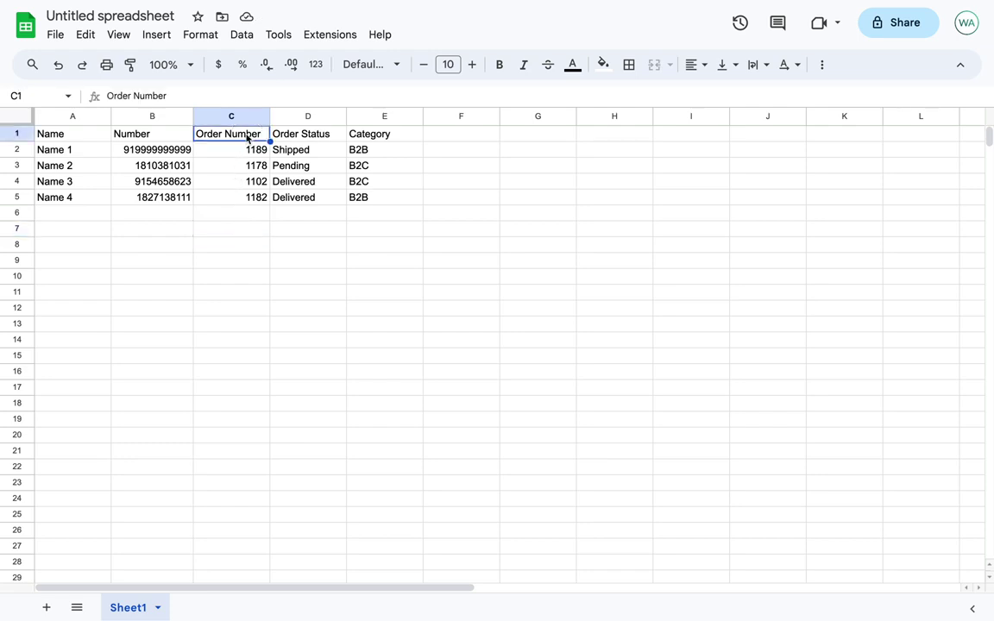
{"action": "left_click", "coordinate": [322, 136]}
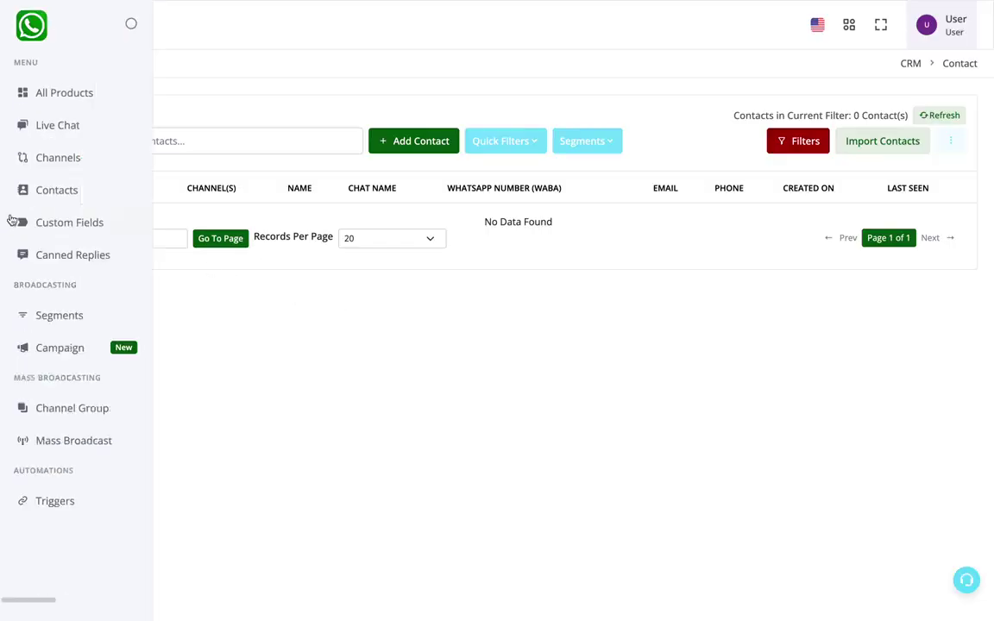
{"action": "left_click", "coordinate": [36, 222]}
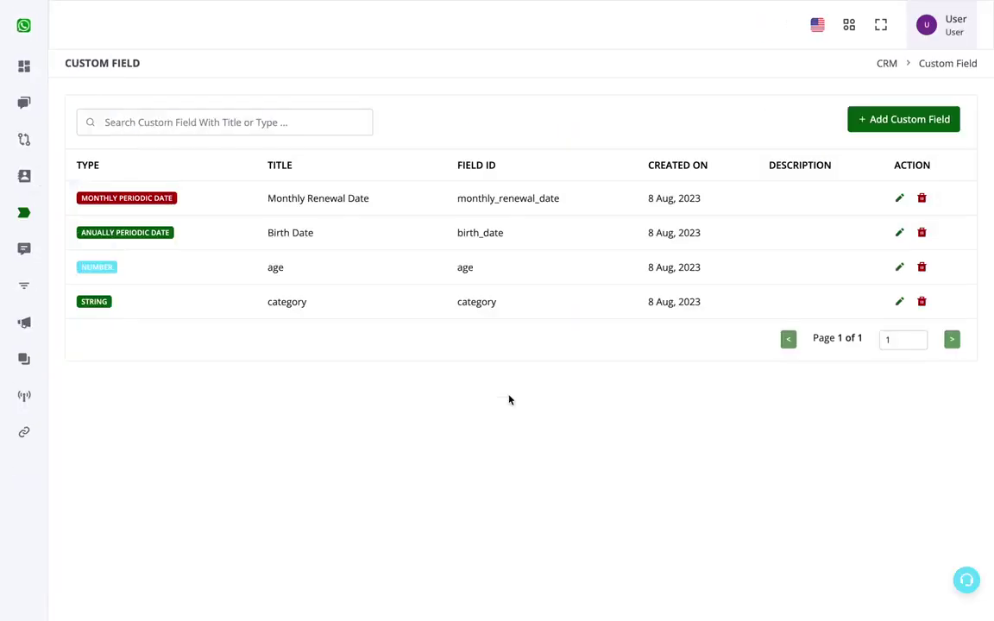
{"action": "left_click_drag", "start_coordinate": [309, 309], "coordinate": [255, 304]}
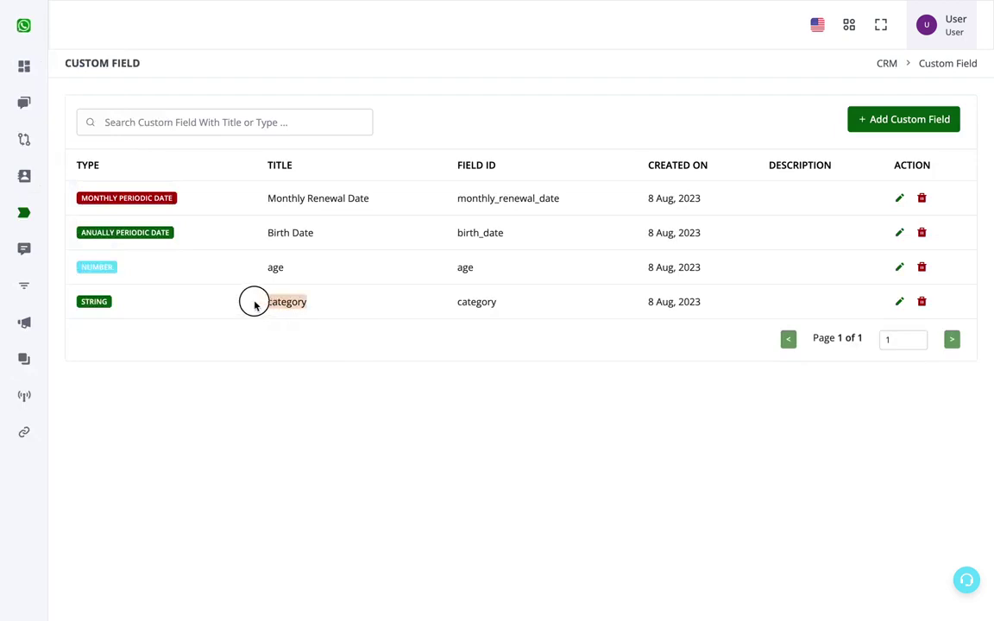
- Add a custom field titled Order Number with the String field type
{"action": "left_click", "coordinate": [939, 119]}
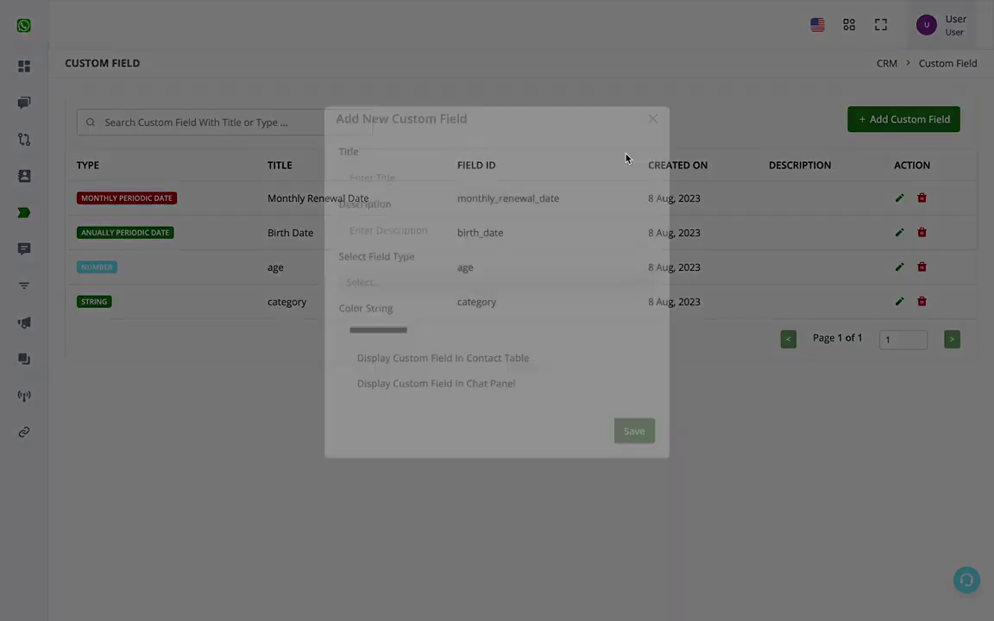
{"action": "left_click", "coordinate": [358, 195]}
{"action": "type", "text": "Orde"}
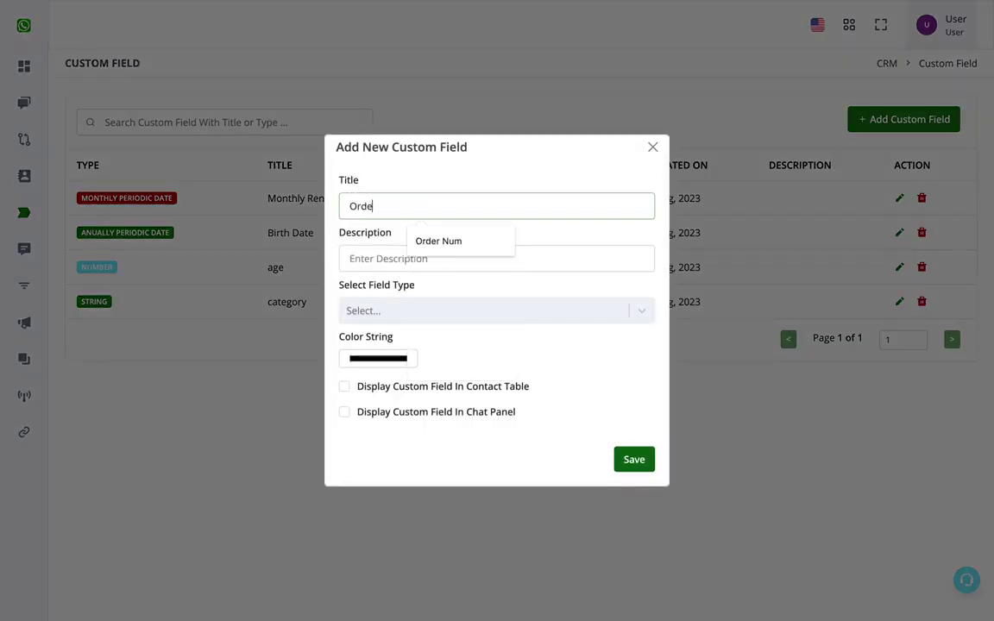
{"action": "type", "text": "r Number"}
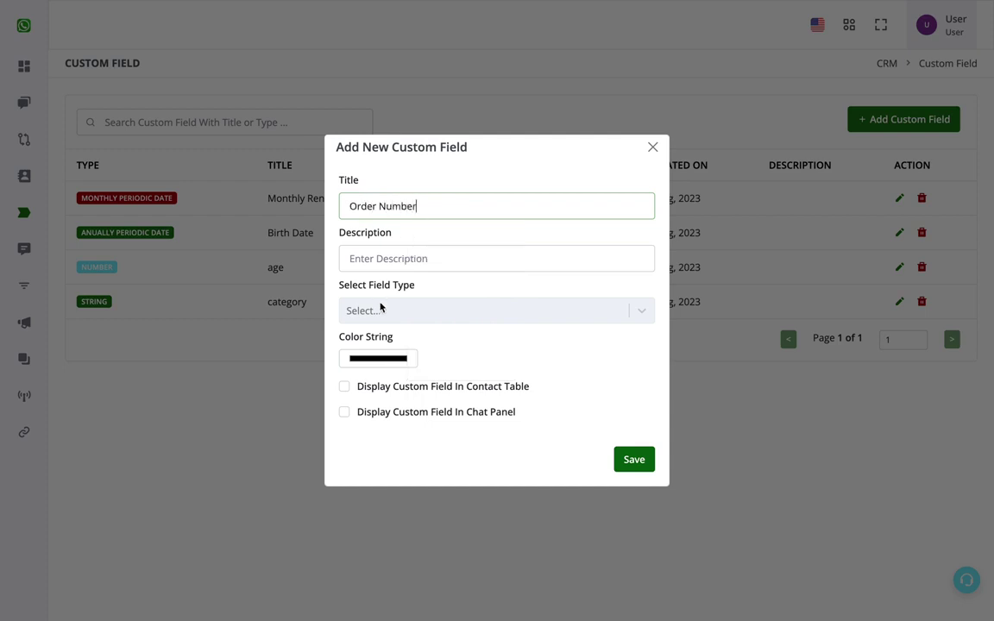
{"action": "left_click", "coordinate": [380, 308]}
{"action": "left_click", "coordinate": [383, 344]}
{"action": "left_click", "coordinate": [638, 463]}
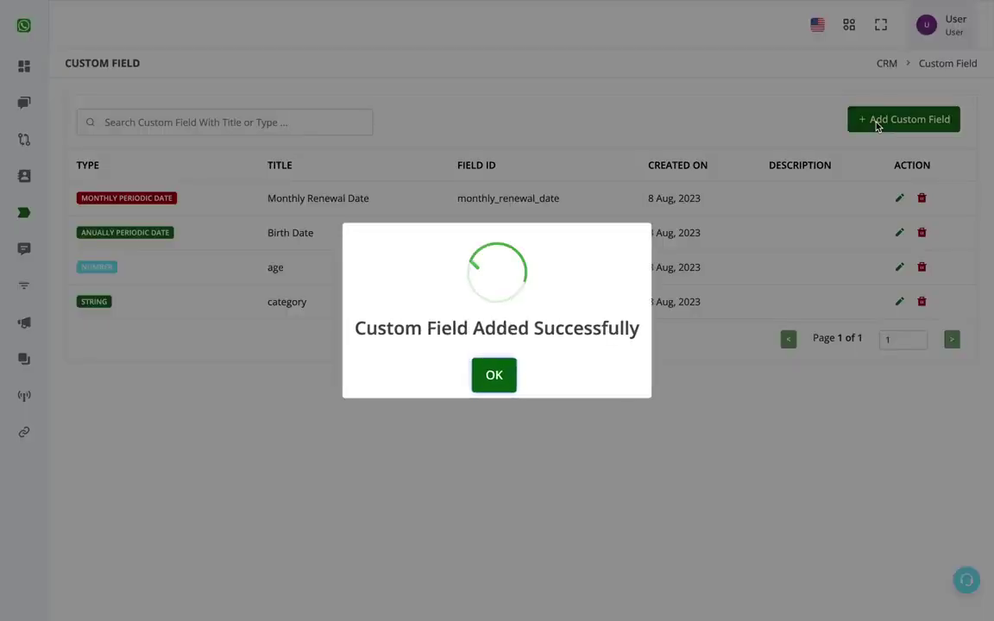
{"action": "left_click", "coordinate": [509, 371]}
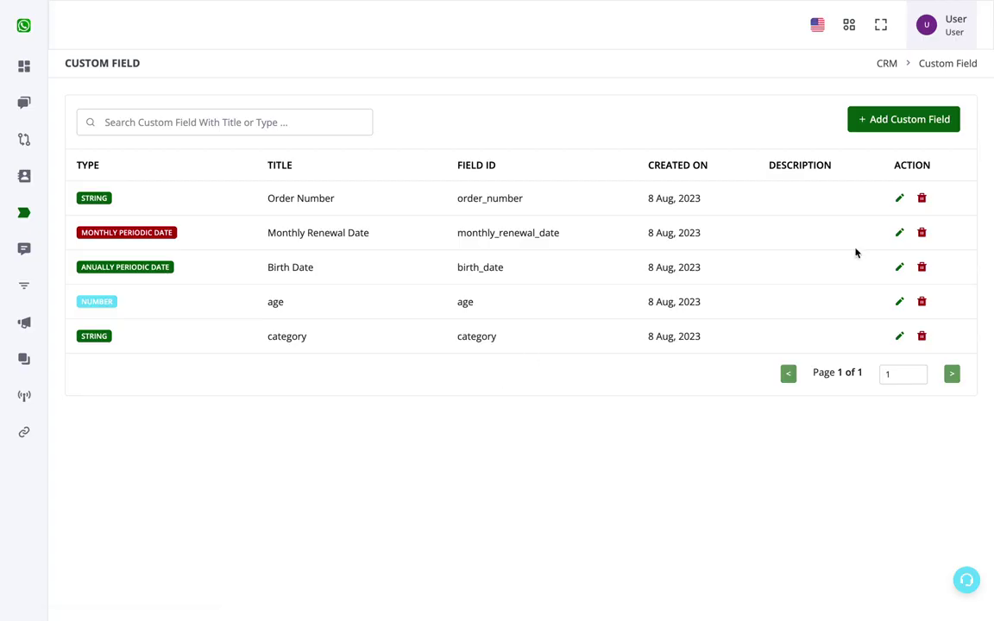
- Add a String custom field titled Order Status, then open the CRM's contacts page
{"action": "left_click", "coordinate": [915, 118]}
{"action": "left_click", "coordinate": [473, 200]}
{"action": "type", "text": "Orde"}
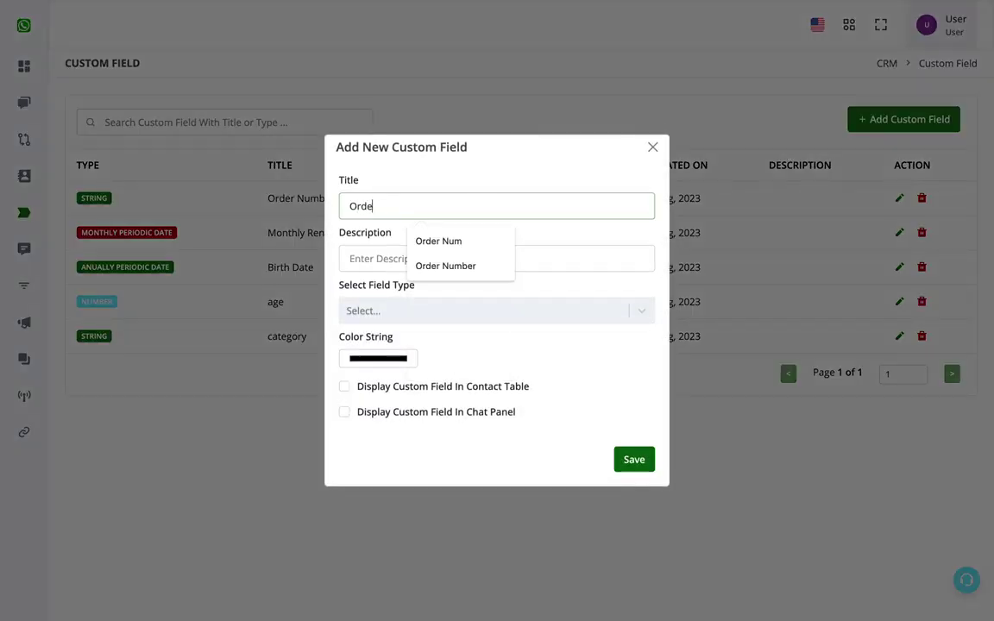
{"action": "type", "text": "r Sat"}
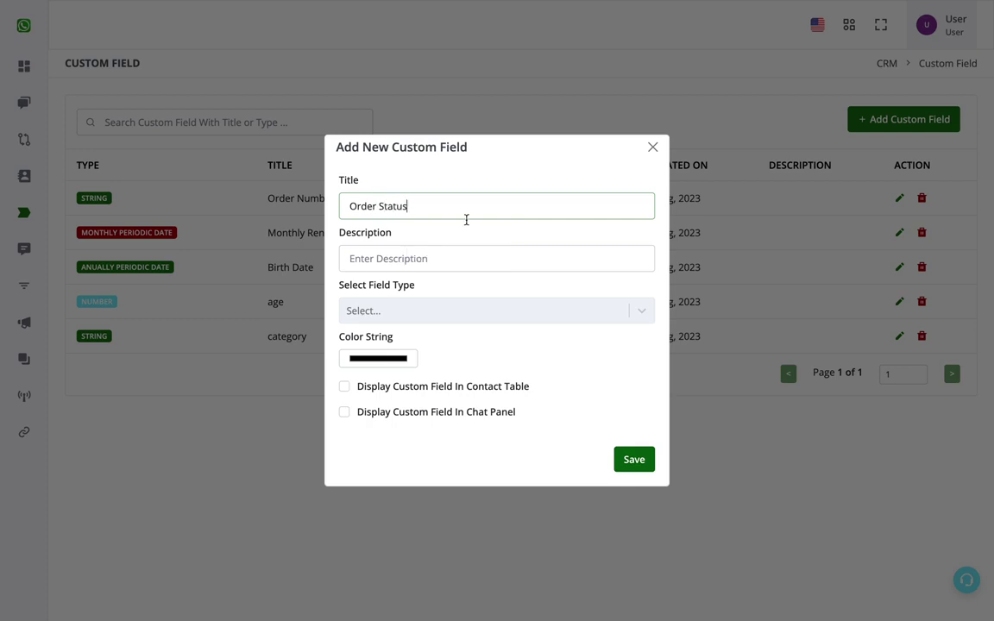
{"action": "left_click", "coordinate": [451, 313]}
{"action": "left_click", "coordinate": [452, 346]}
{"action": "left_click", "coordinate": [632, 460]}
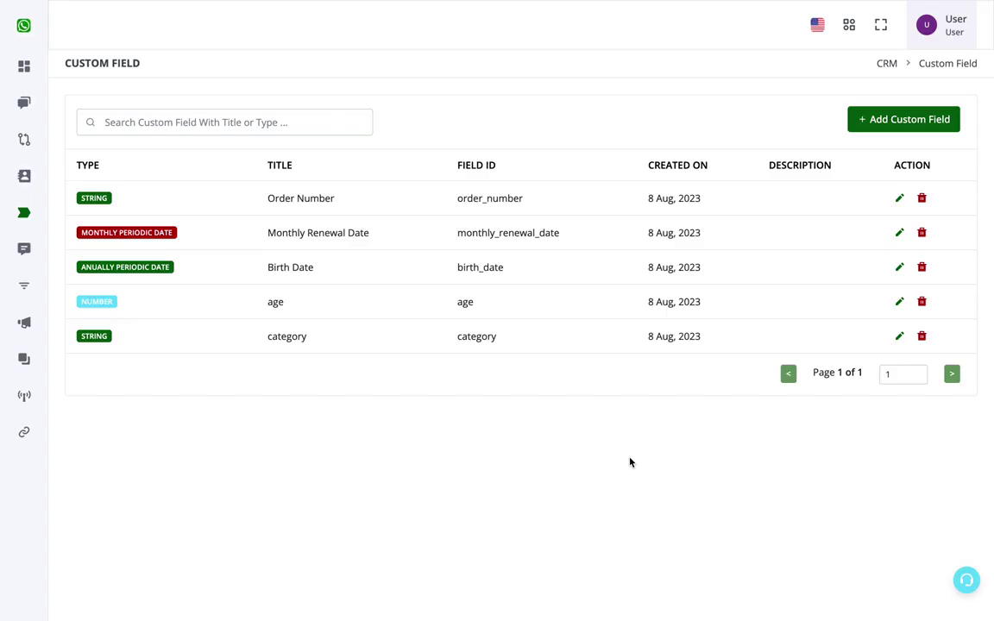
{"action": "left_click", "coordinate": [505, 377]}
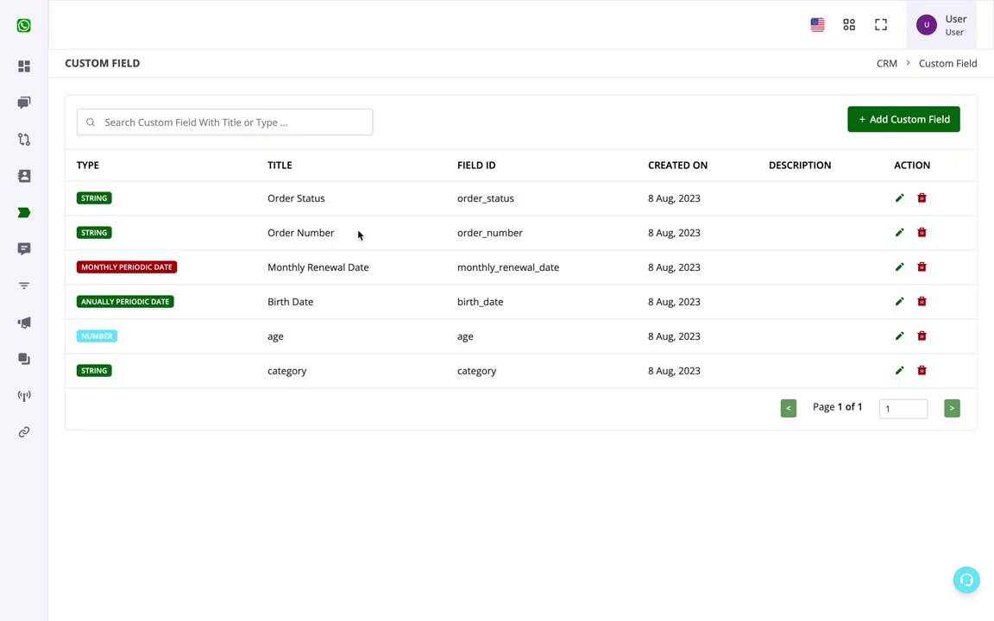
{"action": "left_click", "coordinate": [27, 190]}
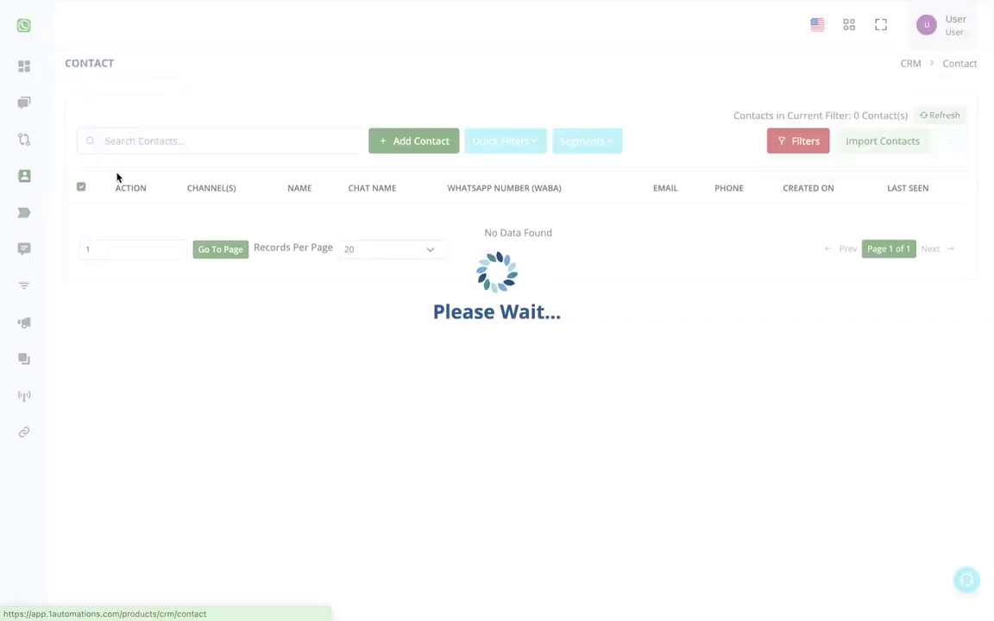
- Switch back to the Google Sheets spreadsheet and rename it as test import
{"action": "key", "text": "ctrl+Tab"}
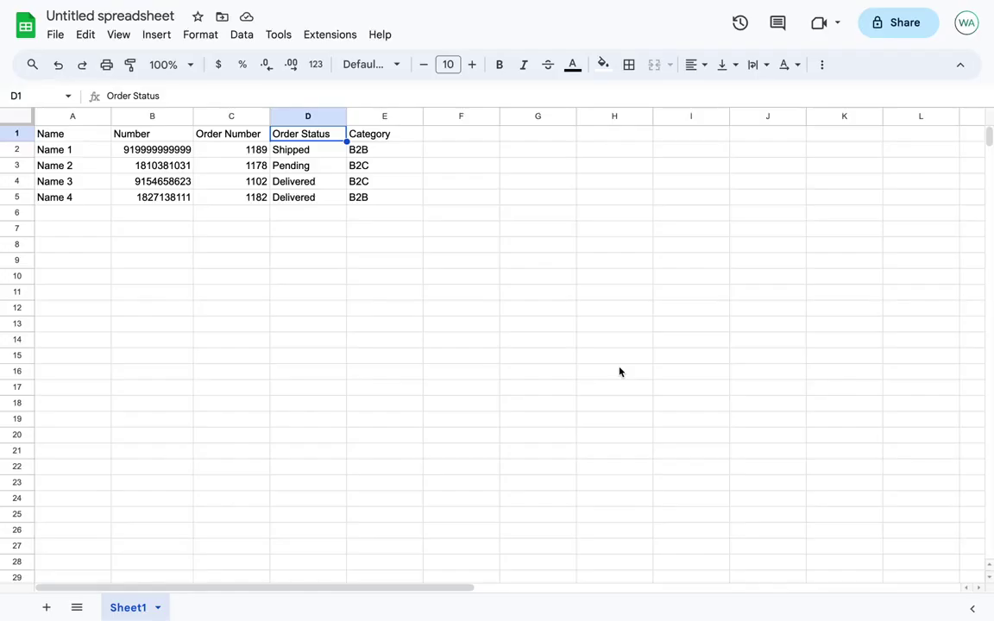
{"action": "left_click", "coordinate": [97, 17]}
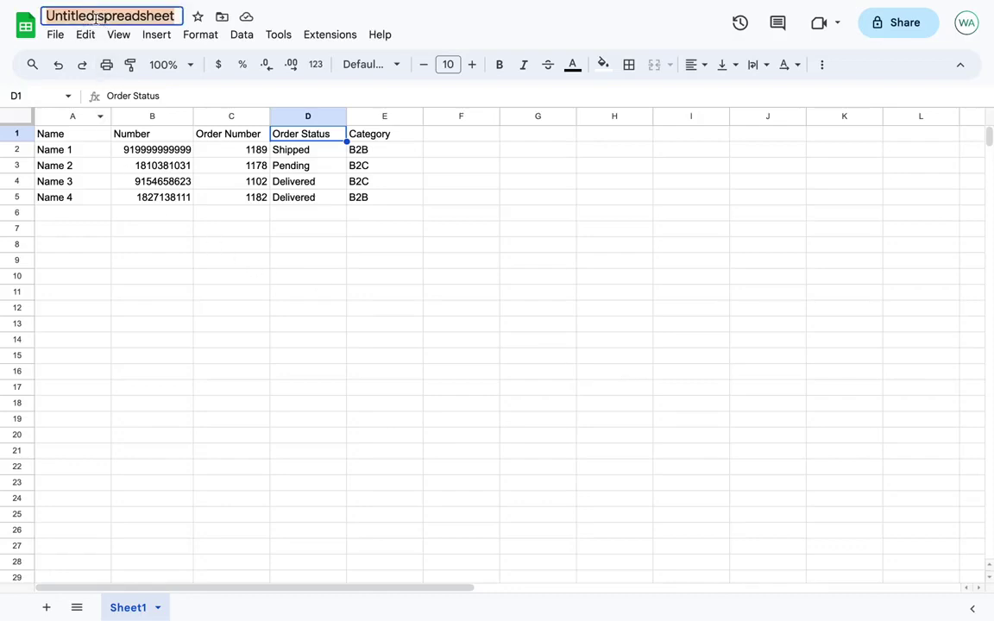
{"action": "type", "text": "test import"}
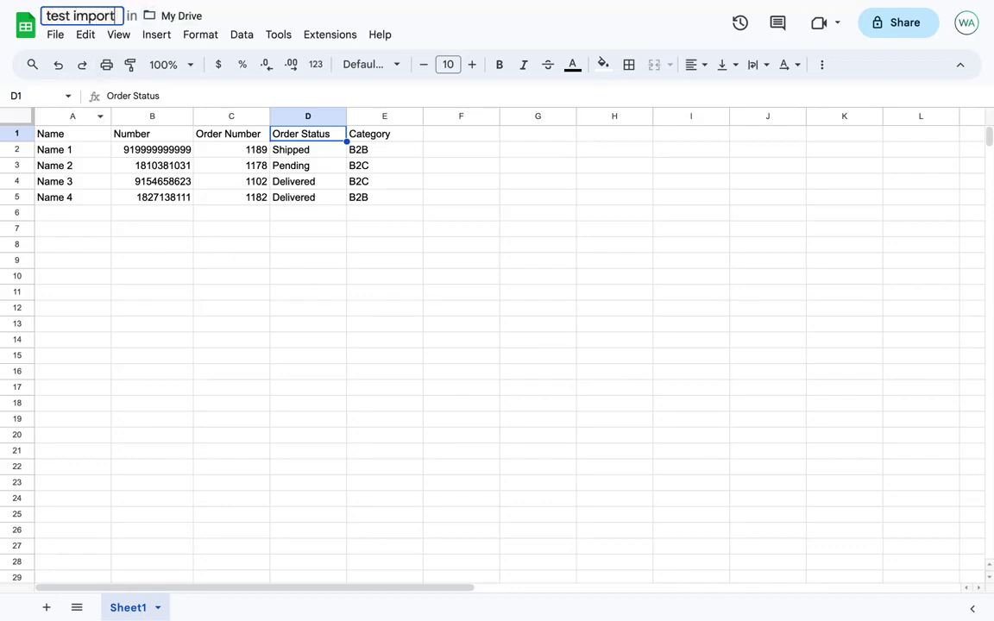
{"action": "left_click", "coordinate": [153, 277]}
- Download the test import spreadsheet as a Comma Separated Values (.csv) file
{"action": "left_click", "coordinate": [56, 35]}
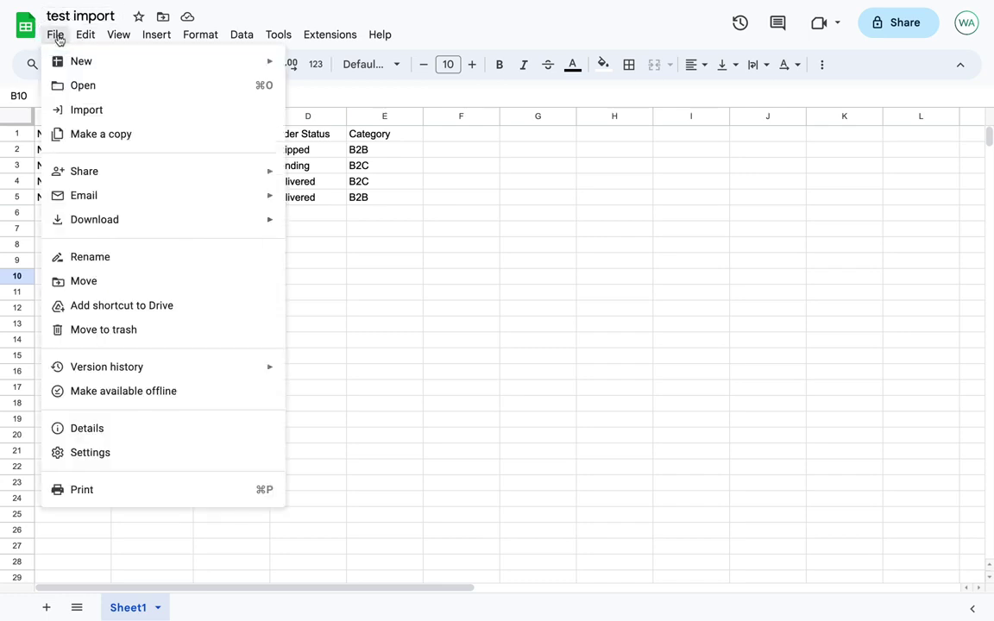
{"action": "mouse_move", "coordinate": [109, 226]}
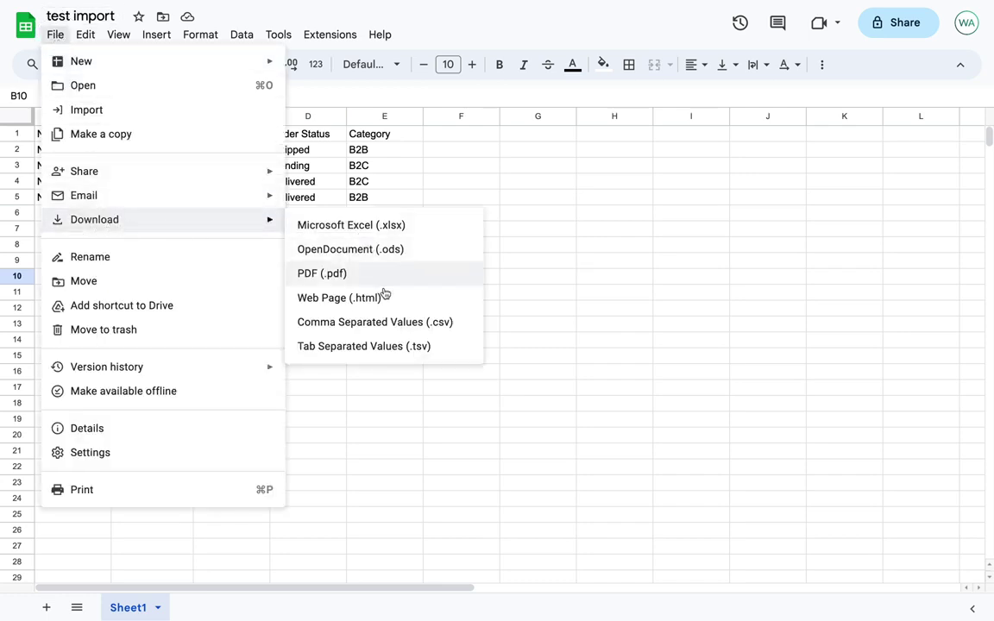
{"action": "left_click", "coordinate": [450, 325]}
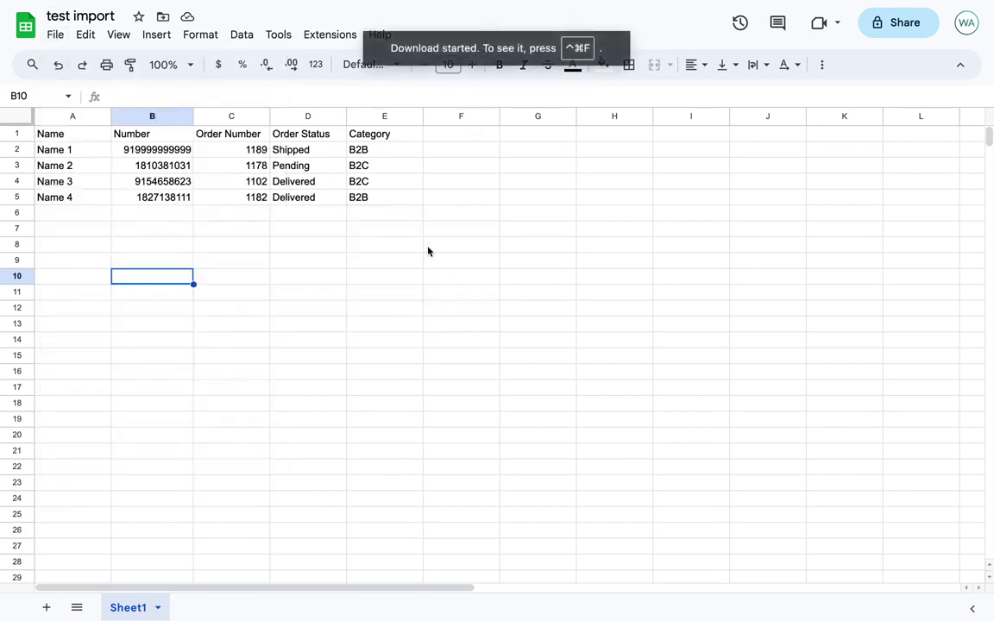
- Switch to the WhatsApp CRM and load test import - Sheet1.csv from the Downloads folder as the contact import file
{"action": "key", "text": "ctrl+Tab"}
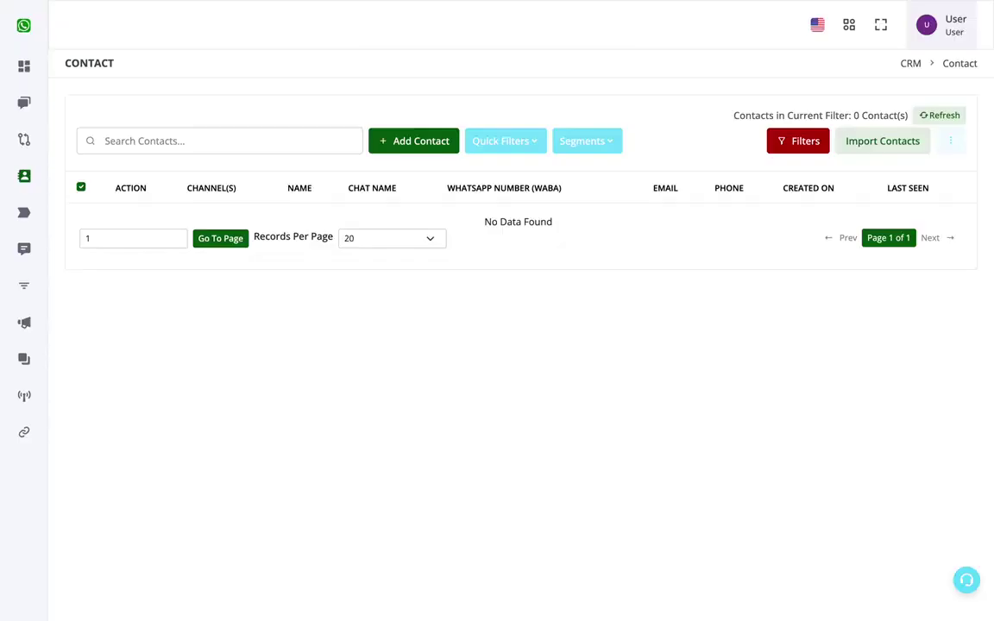
{"action": "left_click", "coordinate": [885, 144]}
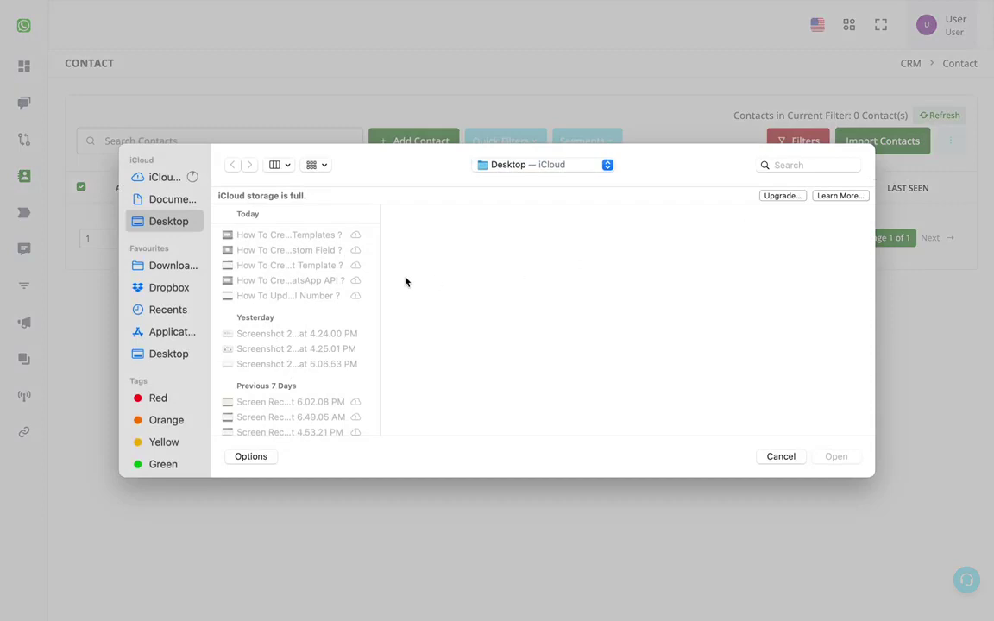
{"action": "left_click", "coordinate": [173, 266]}
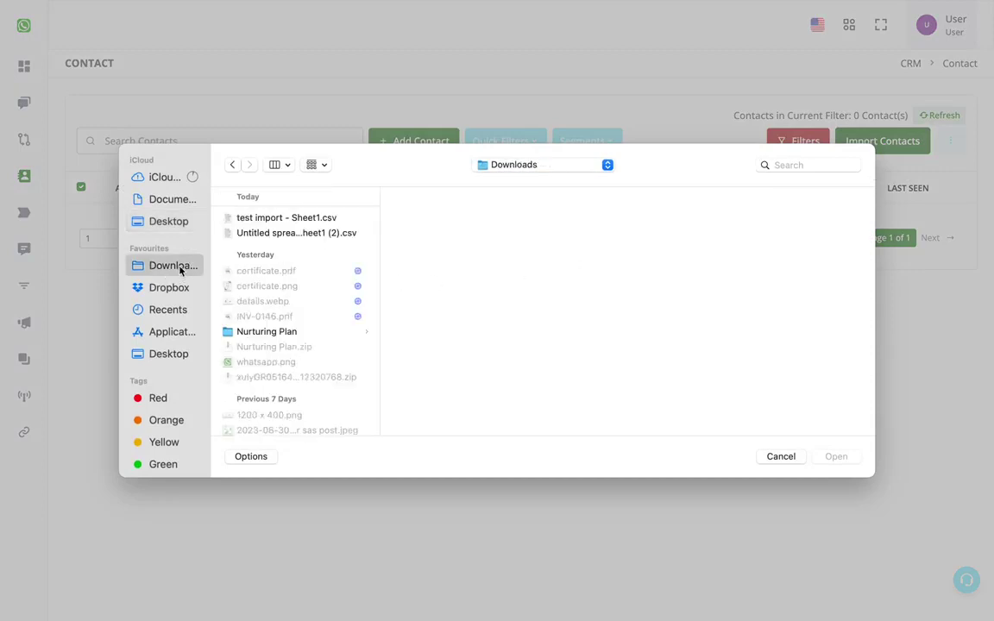
{"action": "left_click", "coordinate": [271, 218]}
{"action": "left_click", "coordinate": [849, 457]}
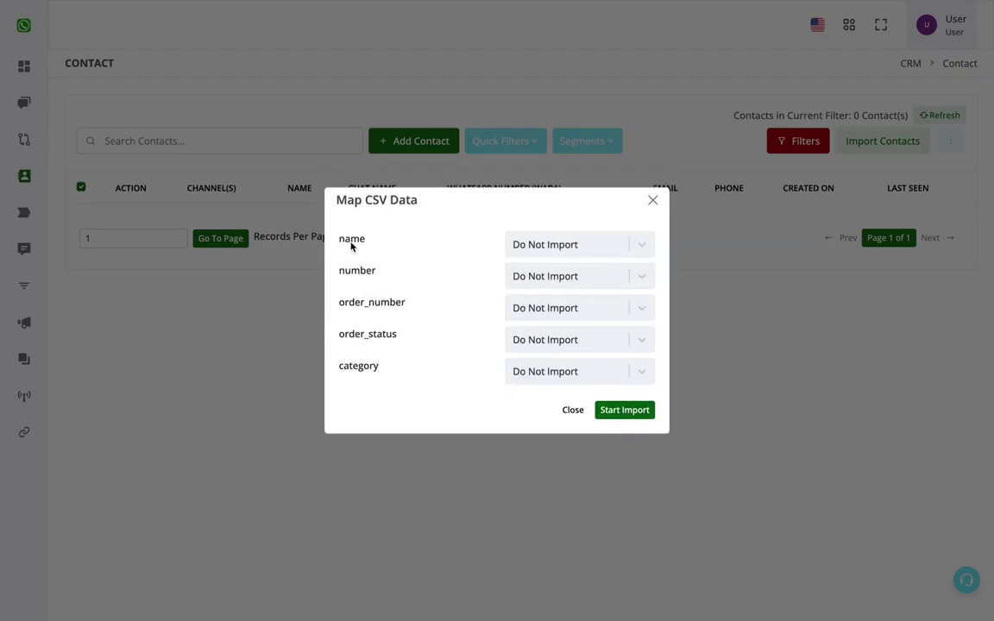
- Compare the CSV column list with the spreadsheet's header row, then return to the CRM's mapping dialog
{"action": "key", "text": "ctrl+Tab"}
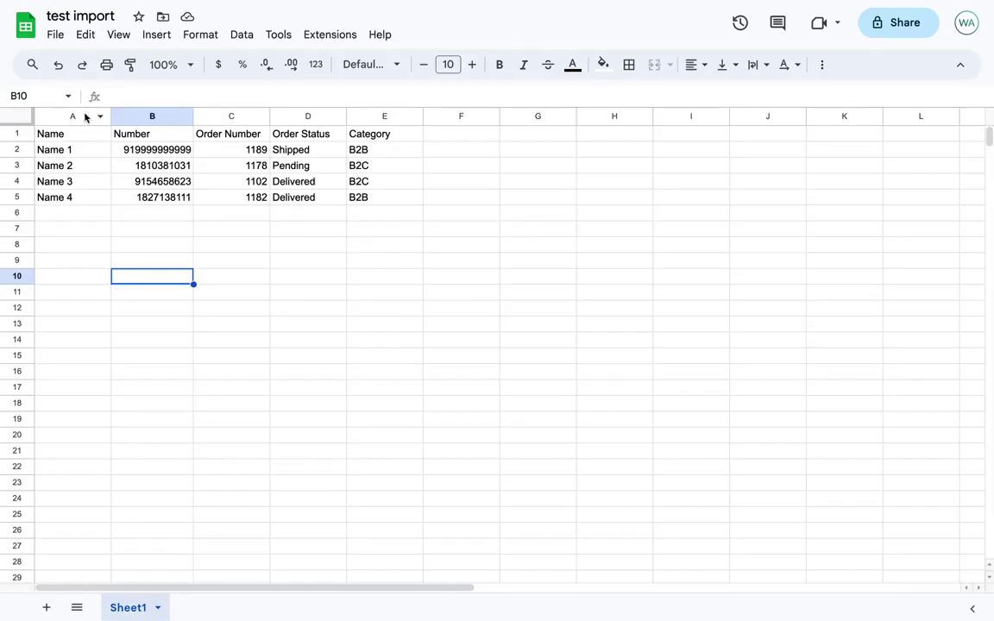
{"action": "left_click", "coordinate": [28, 133]}
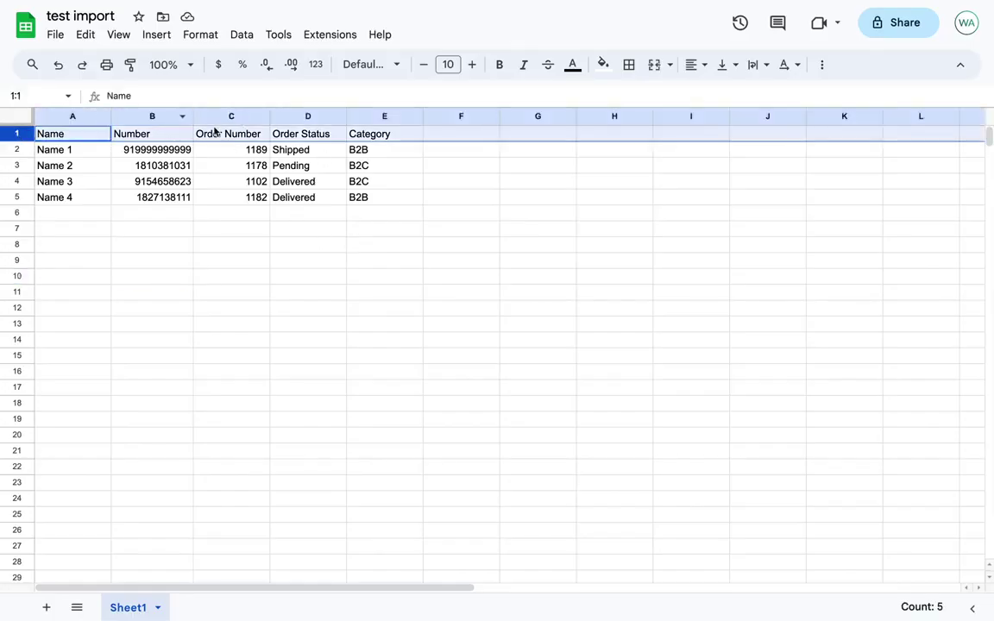
{"action": "key", "text": "ctrl+Tab"}
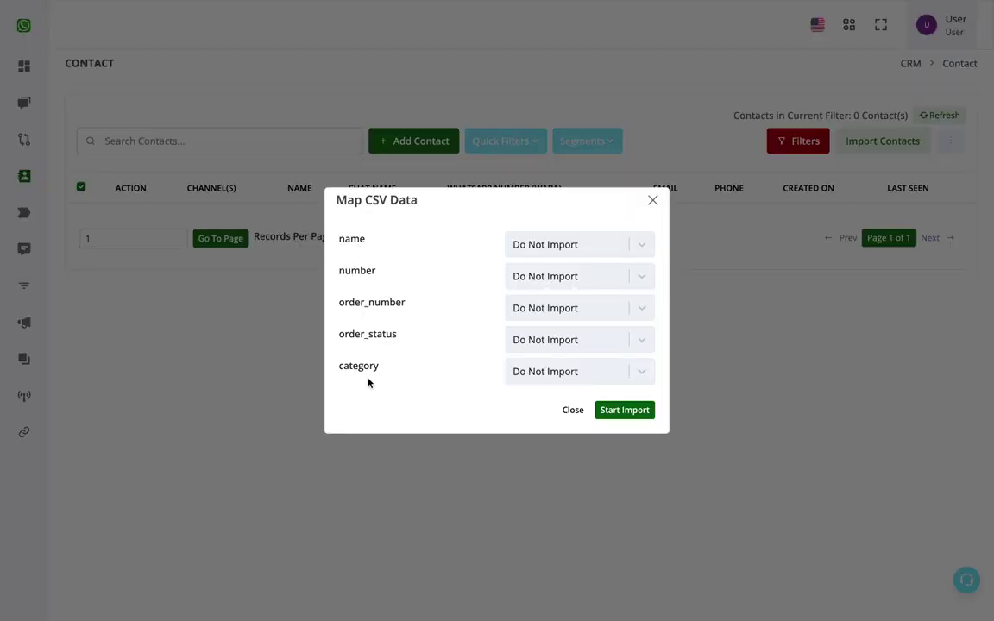
- Check the target fields offered for the name column and set the category column to Do Not Import
{"action": "left_click", "coordinate": [588, 246]}
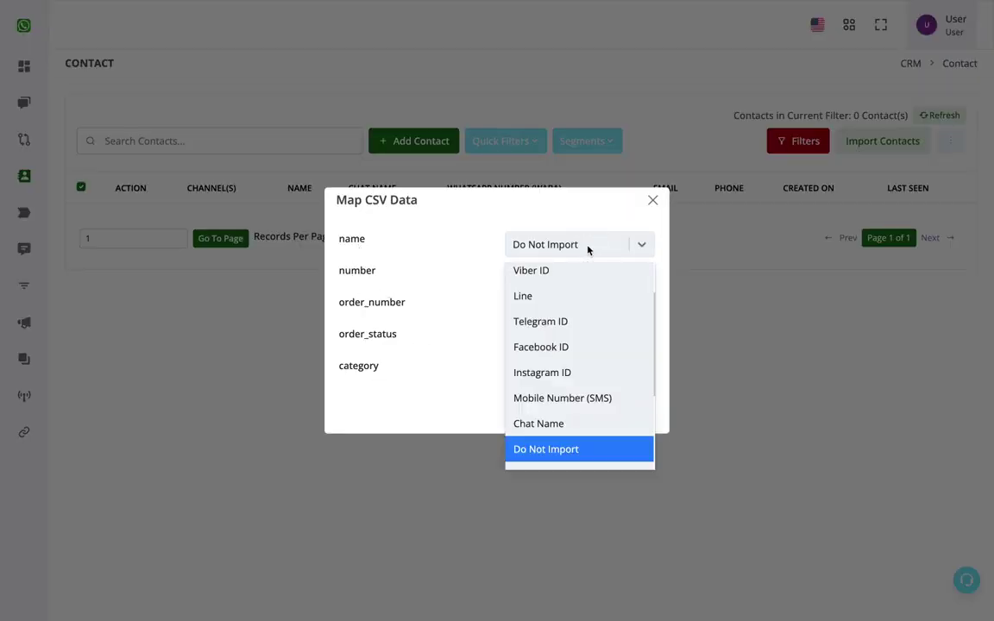
{"action": "left_click", "coordinate": [588, 250]}
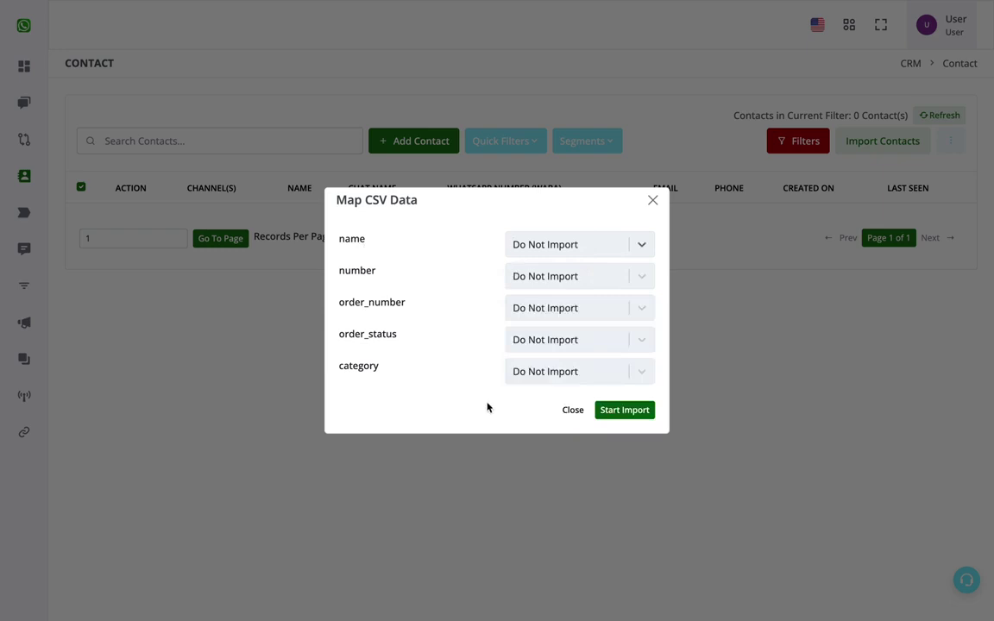
{"action": "left_click", "coordinate": [576, 376]}
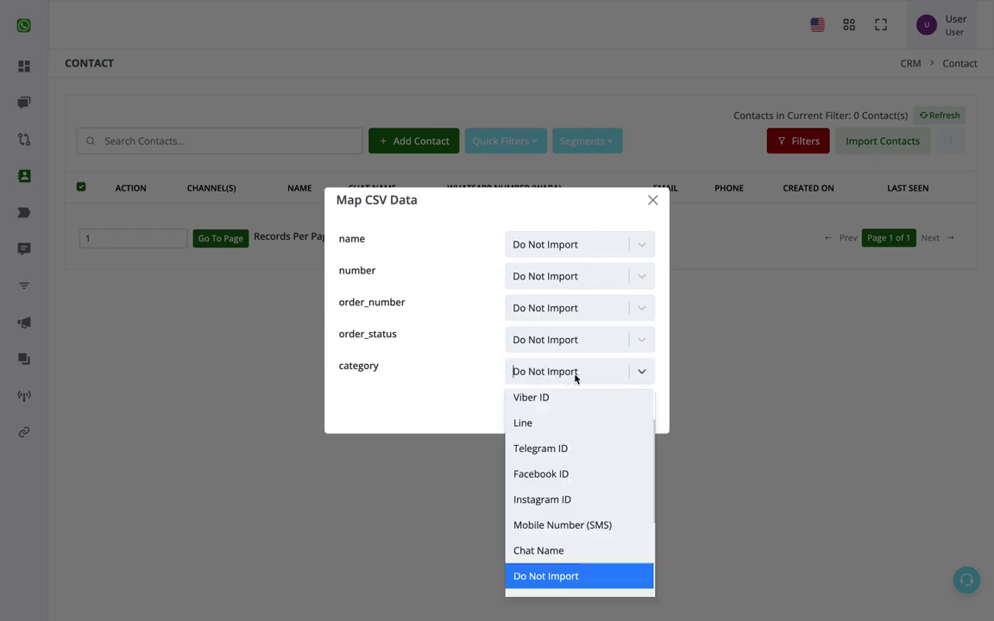
{"action": "left_click", "coordinate": [539, 580]}
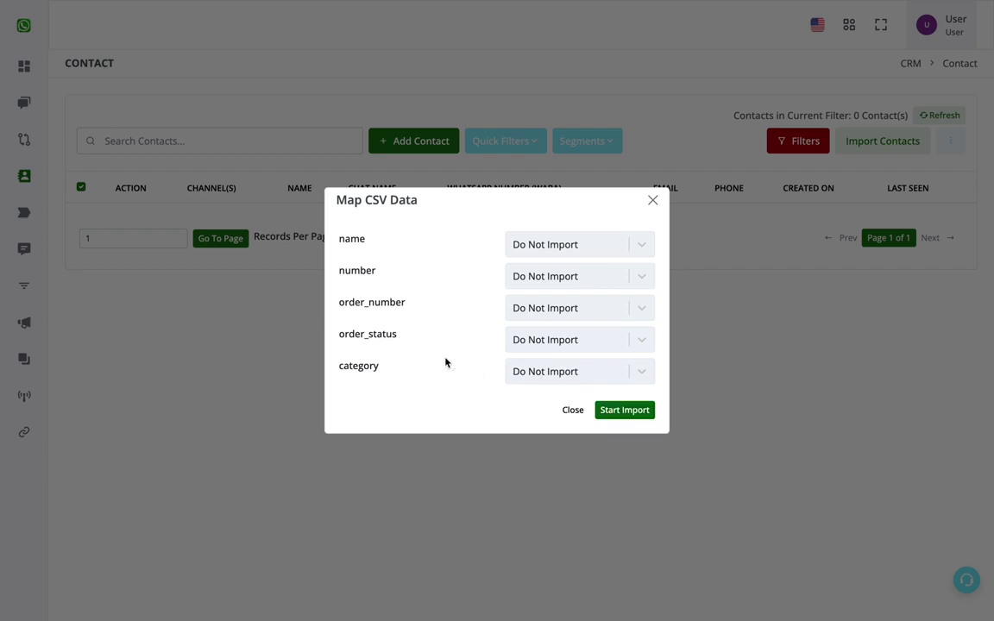
- Look through the available target fields and map the name column to Chat Name
{"action": "left_click", "coordinate": [559, 239]}
{"action": "scroll", "coordinate": [567, 377], "scroll_direction": "up", "scroll_amount": 1}
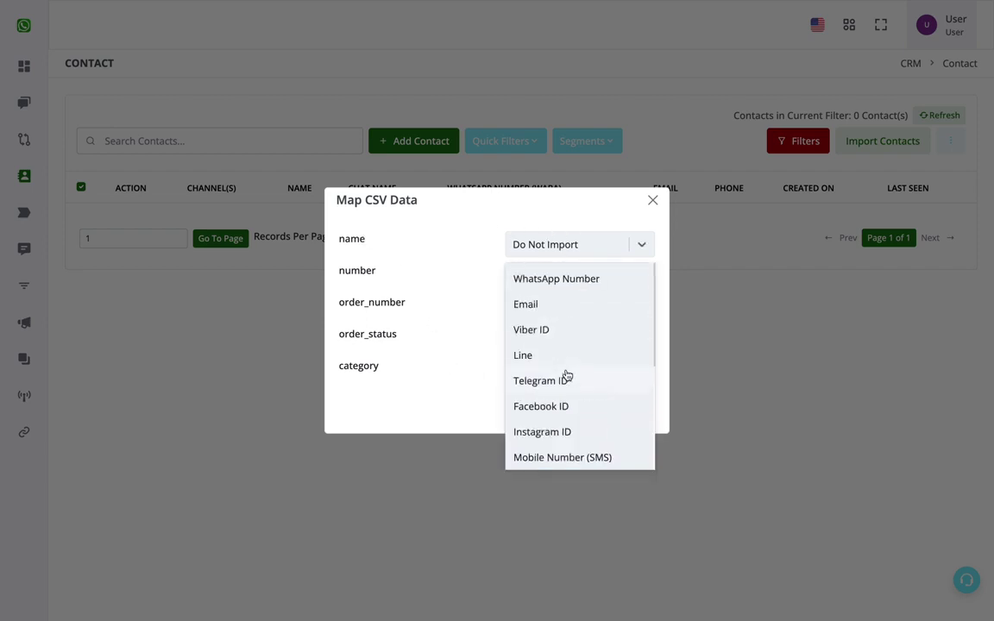
{"action": "scroll", "coordinate": [567, 376], "scroll_direction": "down", "scroll_amount": 3}
{"action": "scroll", "coordinate": [567, 376], "scroll_direction": "up", "scroll_amount": 2}
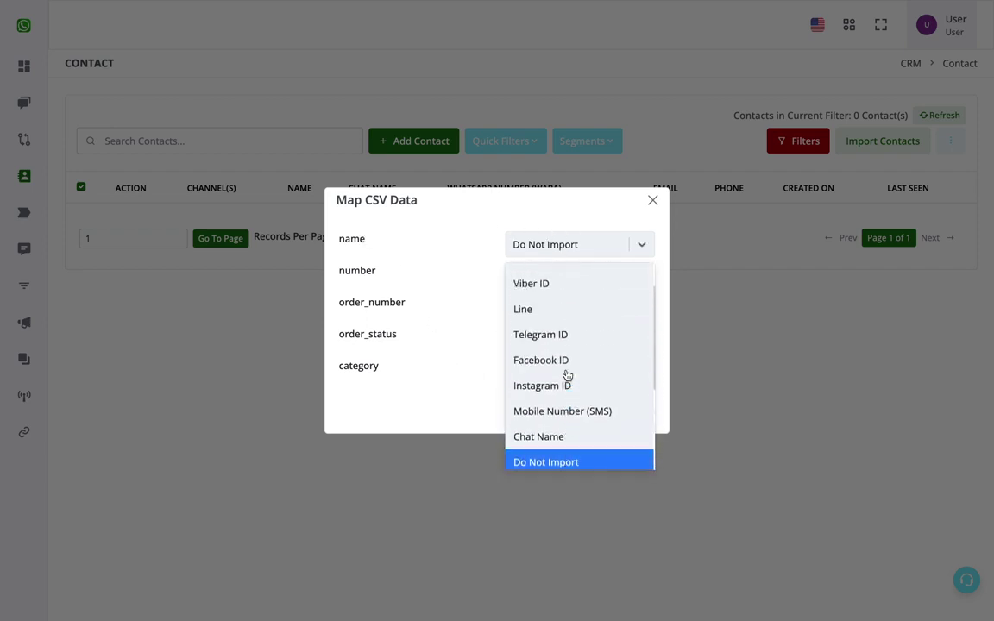
{"action": "scroll", "coordinate": [567, 376], "scroll_direction": "down", "scroll_amount": 1}
{"action": "scroll", "coordinate": [567, 376], "scroll_direction": "down", "scroll_amount": 1}
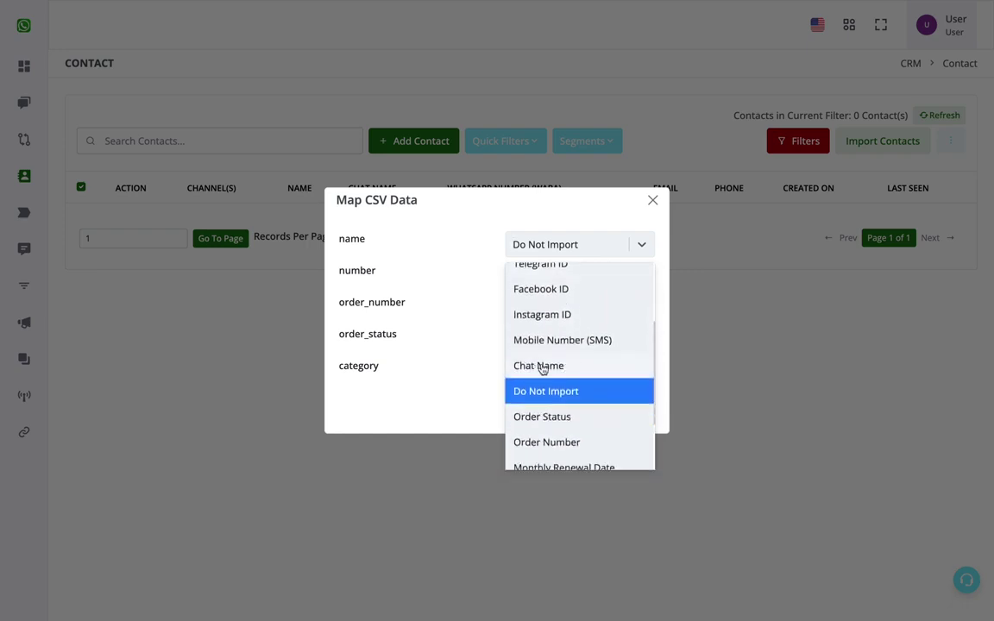
{"action": "scroll", "coordinate": [543, 371], "scroll_direction": "up", "scroll_amount": 1}
{"action": "scroll", "coordinate": [553, 369], "scroll_direction": "up", "scroll_amount": 1}
{"action": "scroll", "coordinate": [550, 370], "scroll_direction": "down", "scroll_amount": 2}
{"action": "left_click", "coordinate": [543, 330]}
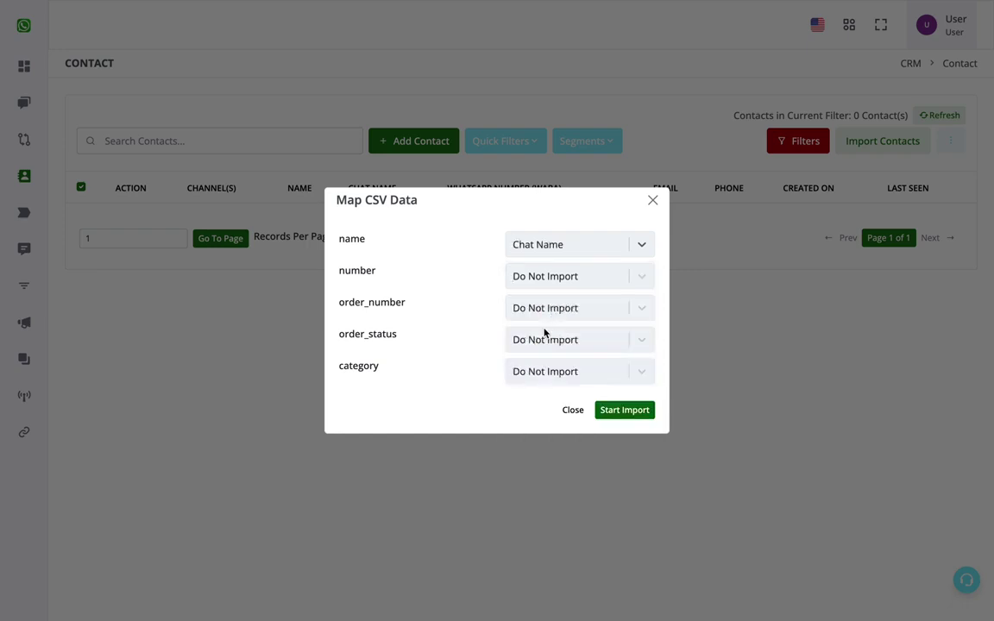
- Map the number column to WhatsApp Number
{"action": "left_click", "coordinate": [532, 275]}
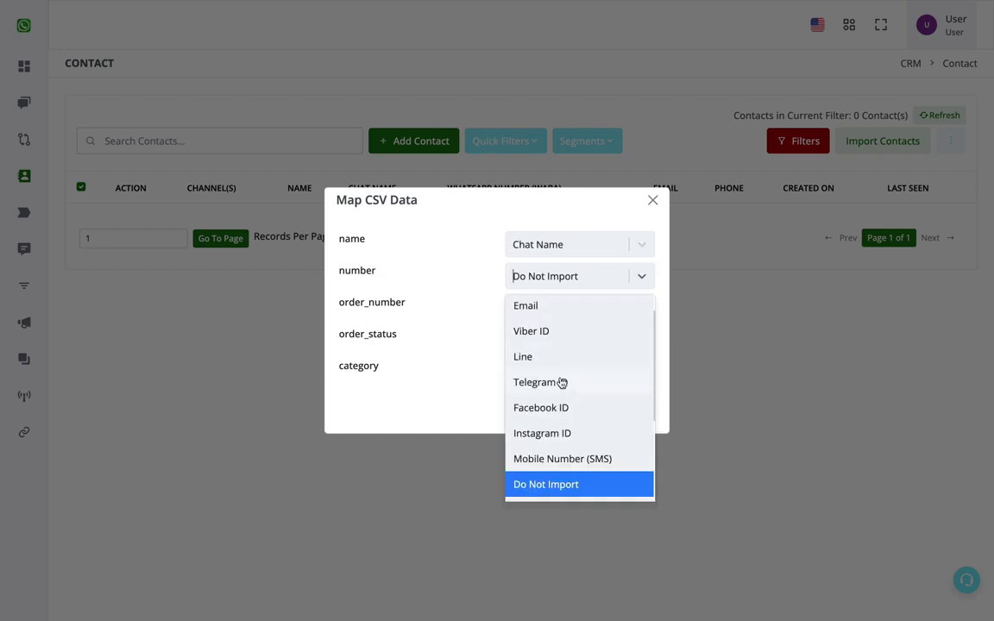
{"action": "scroll", "coordinate": [561, 382], "scroll_direction": "up", "scroll_amount": 1}
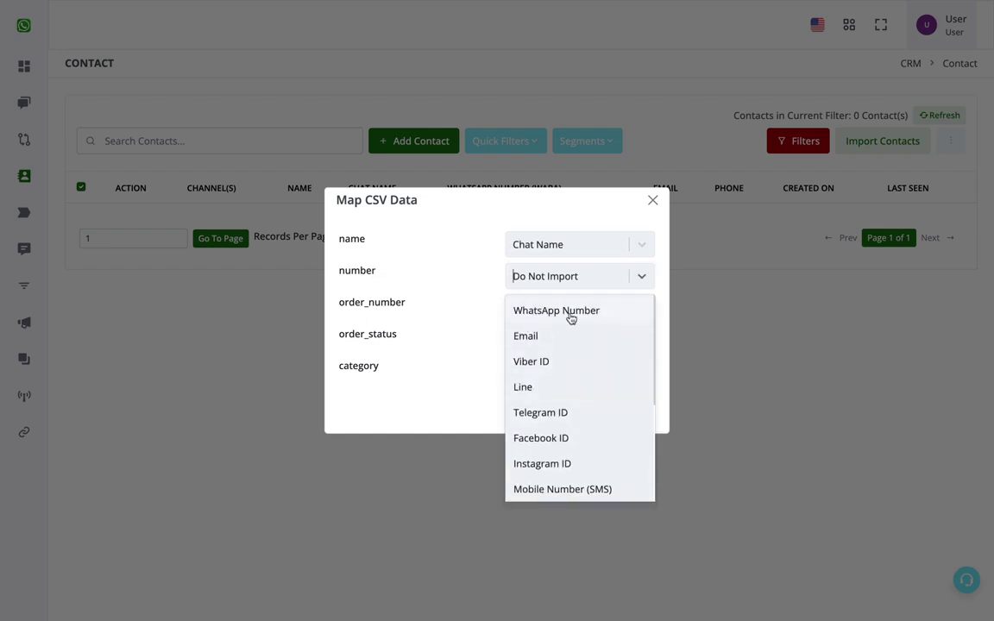
{"action": "scroll", "coordinate": [553, 394], "scroll_direction": "down", "scroll_amount": 1}
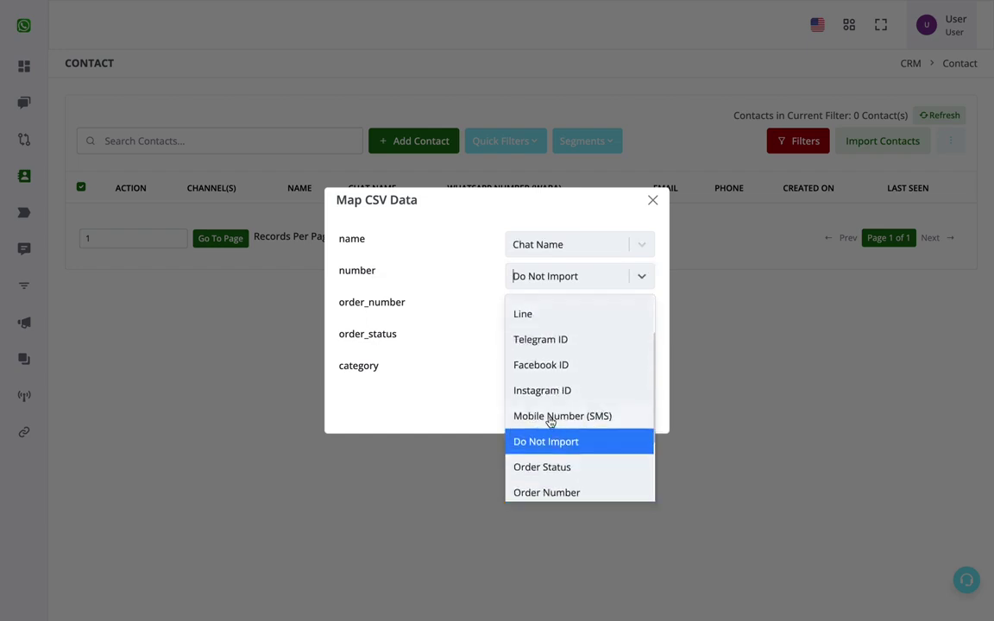
{"action": "scroll", "coordinate": [590, 419], "scroll_direction": "up", "scroll_amount": 1}
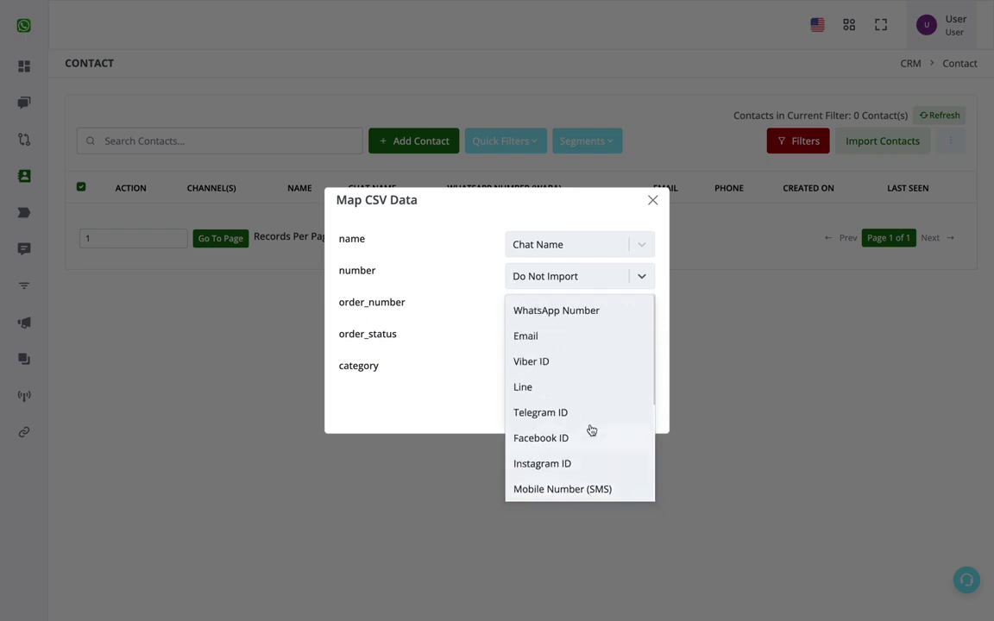
{"action": "left_click", "coordinate": [542, 316]}
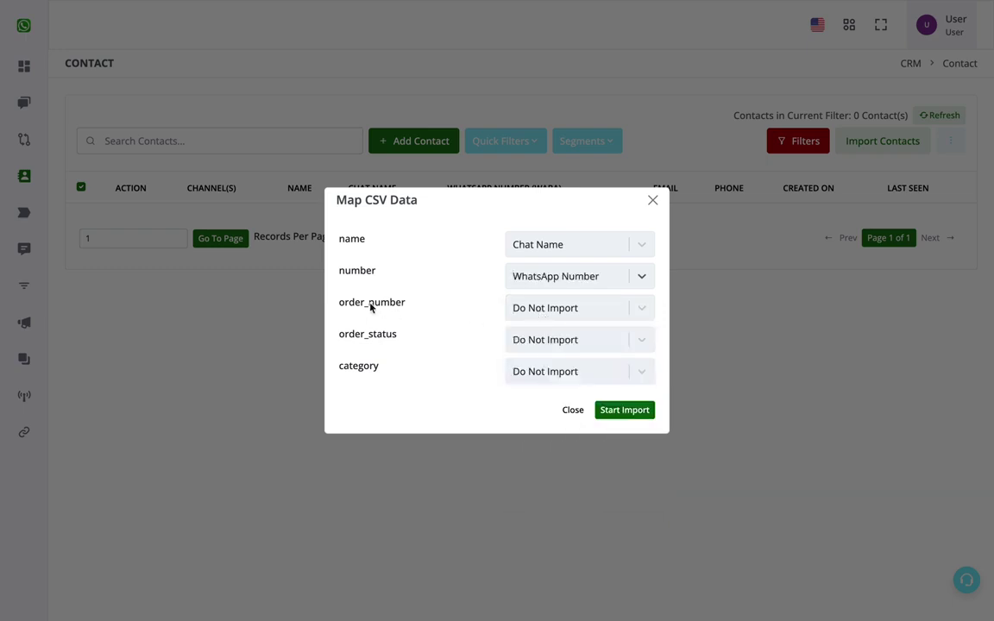
- Map the order_number column to Order Number and the order_status column to Order Status
{"action": "left_click", "coordinate": [556, 312]}
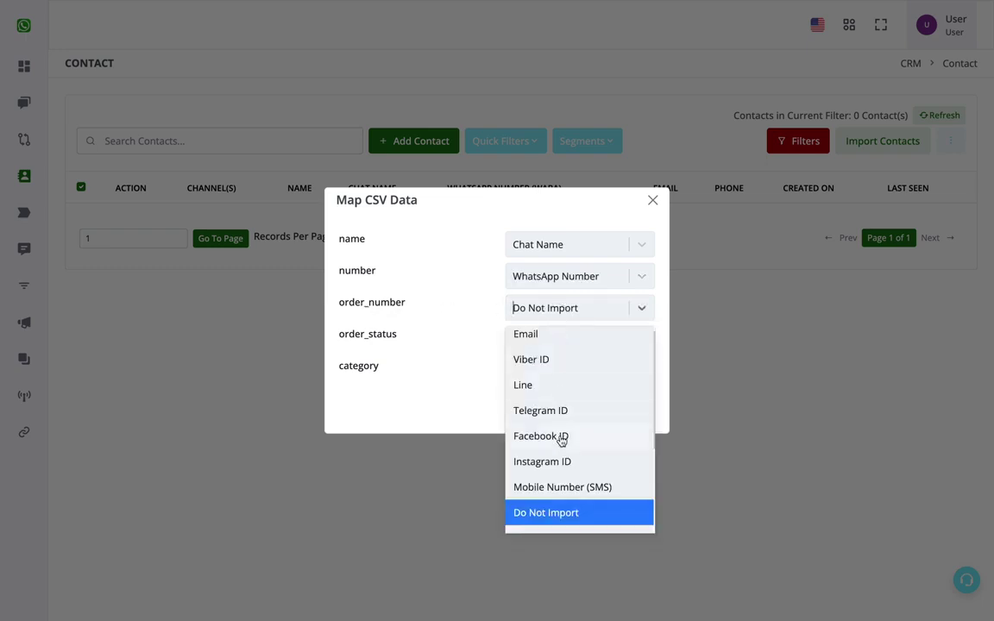
{"action": "scroll", "coordinate": [561, 440], "scroll_direction": "down", "scroll_amount": 2}
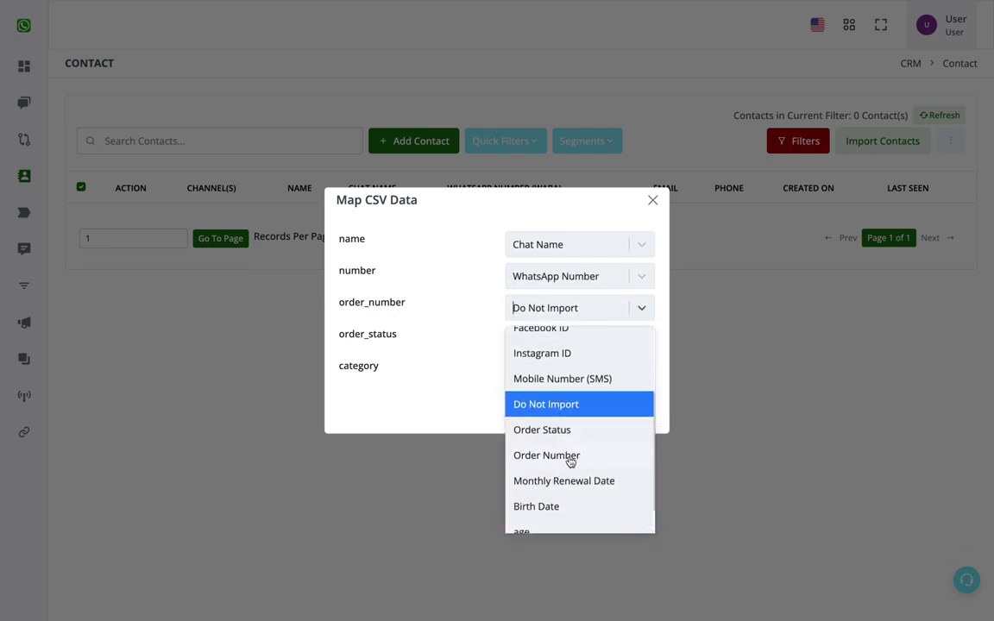
{"action": "left_click", "coordinate": [570, 457]}
{"action": "left_click", "coordinate": [564, 345]}
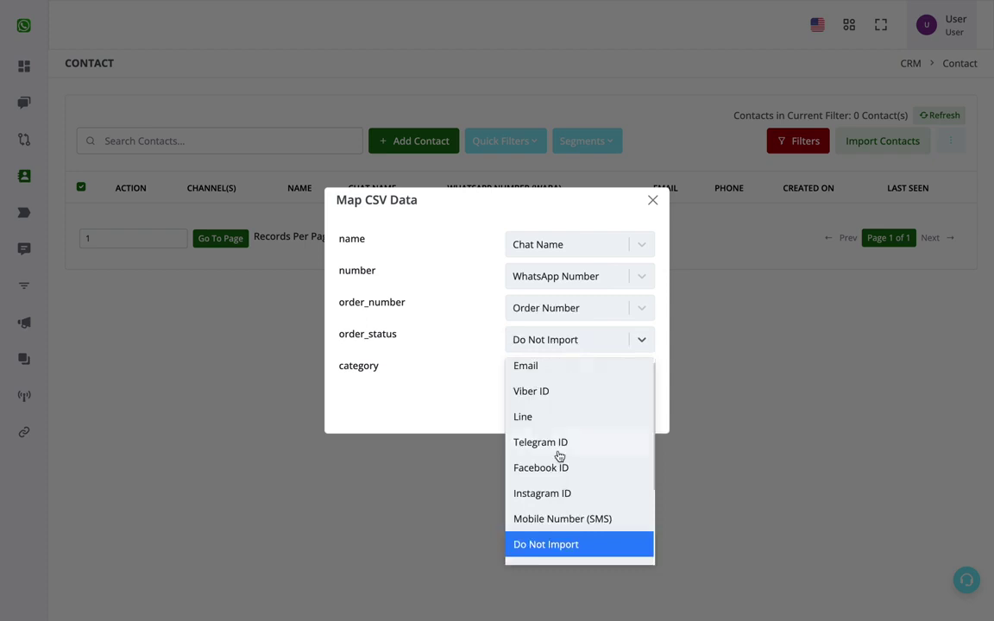
{"action": "scroll", "coordinate": [559, 455], "scroll_direction": "down", "scroll_amount": 2}
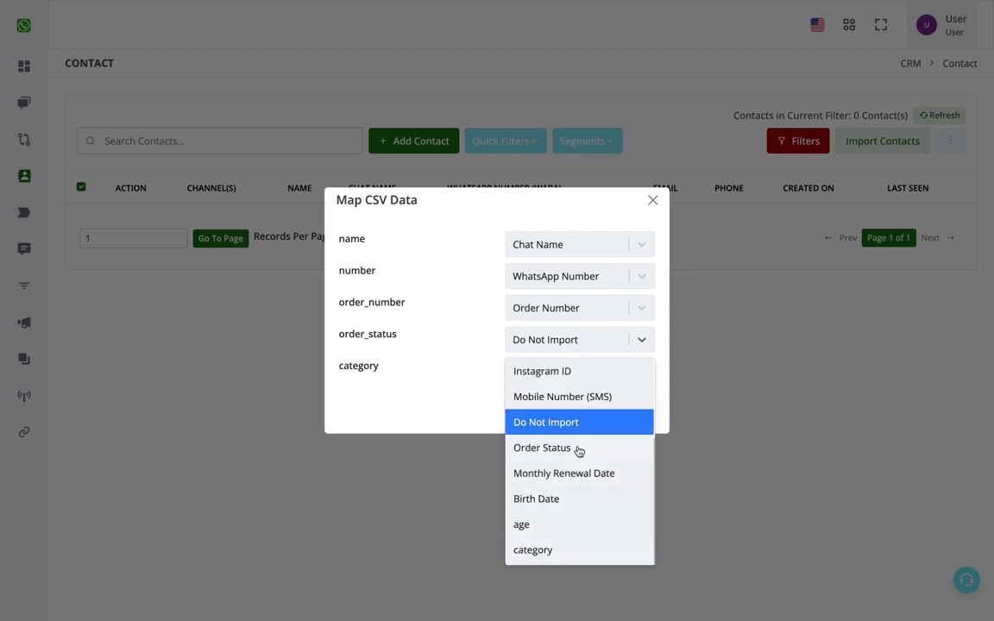
{"action": "left_click", "coordinate": [574, 454]}
- Map the category column to the category custom field and recheck its available target options
{"action": "left_click", "coordinate": [566, 380]}
{"action": "scroll", "coordinate": [556, 486], "scroll_direction": "down", "scroll_amount": 3}
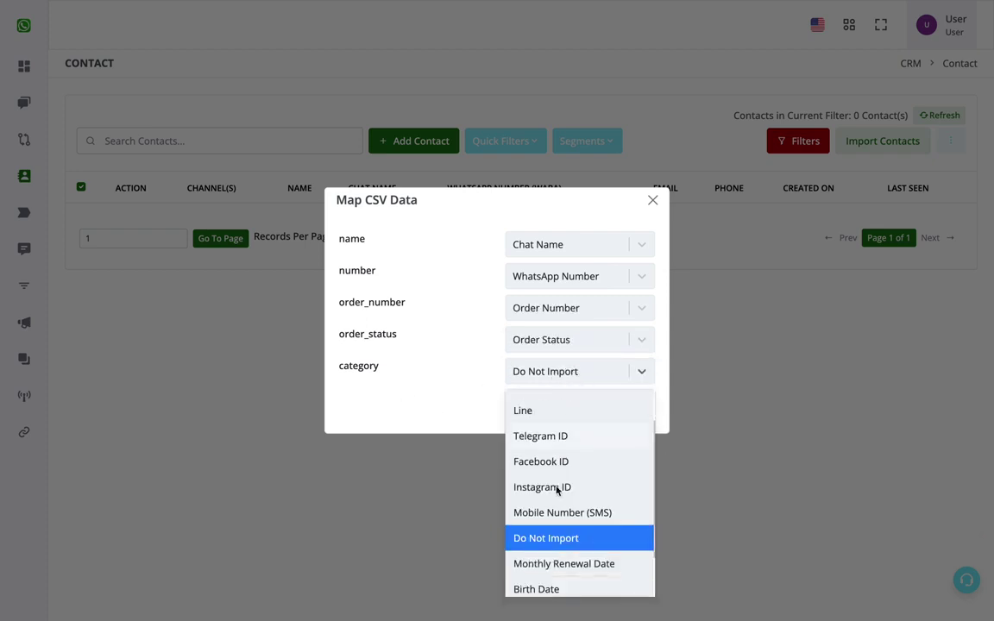
{"action": "left_click", "coordinate": [553, 584]}
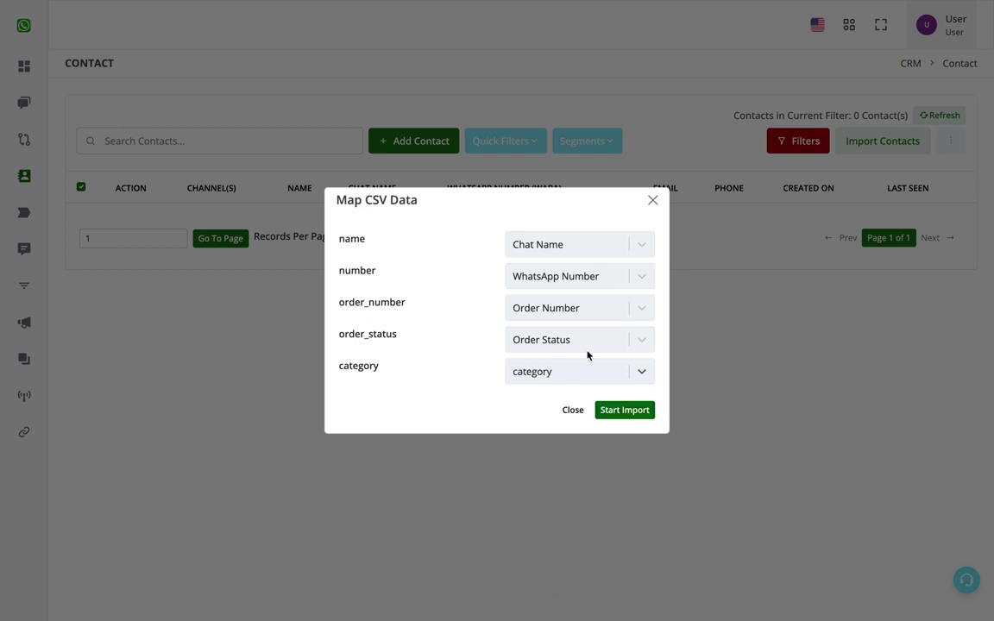
{"action": "left_click", "coordinate": [597, 373]}
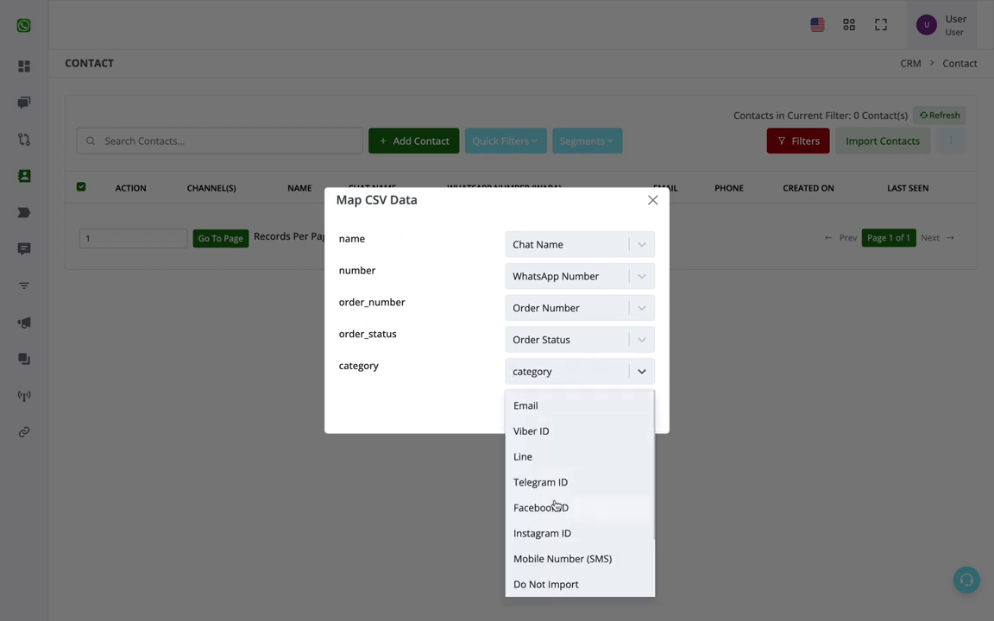
{"action": "left_click", "coordinate": [423, 403]}
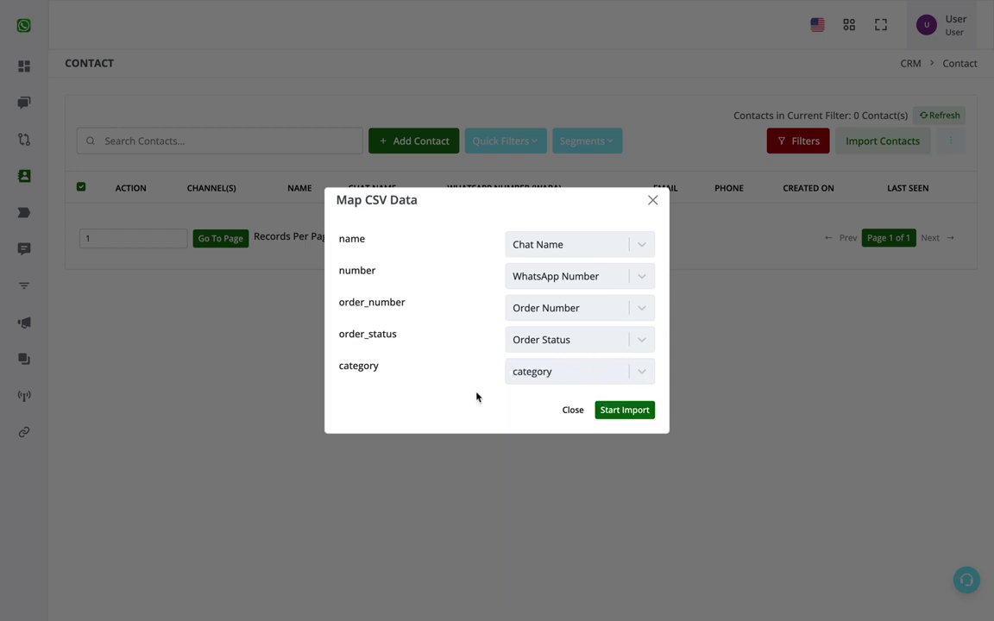
- Run the contact import with the chosen column mapping, then open the CRM's custom fields list
{"action": "left_click", "coordinate": [641, 412]}
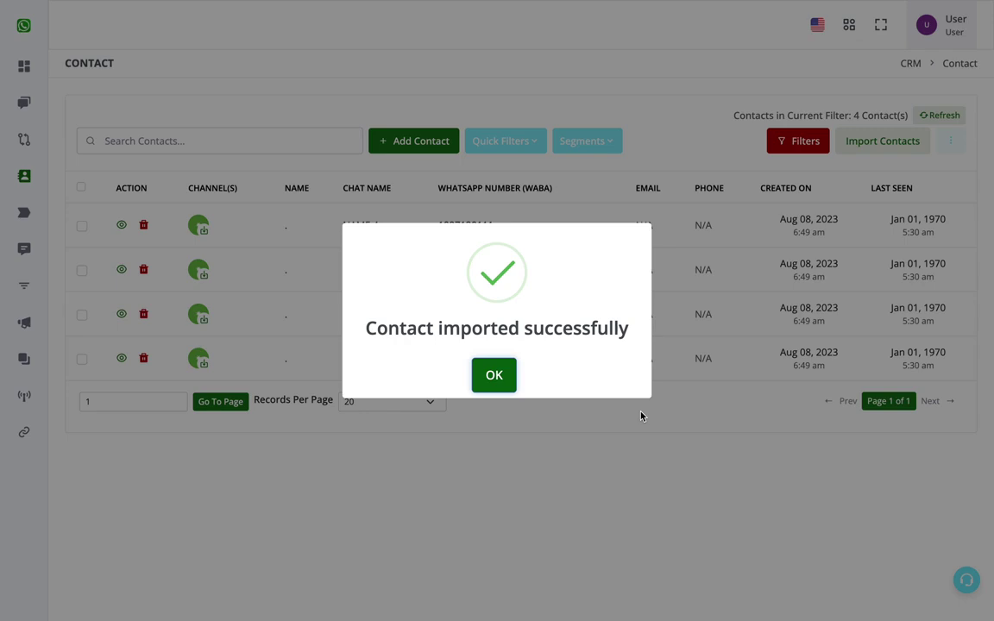
{"action": "left_click", "coordinate": [493, 380]}
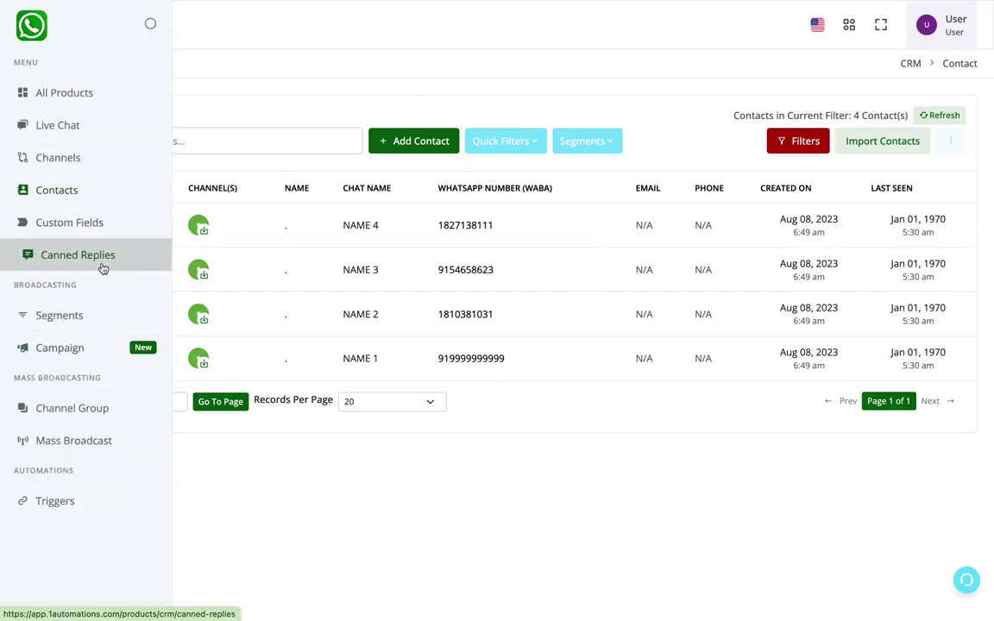
{"action": "left_click", "coordinate": [99, 224]}
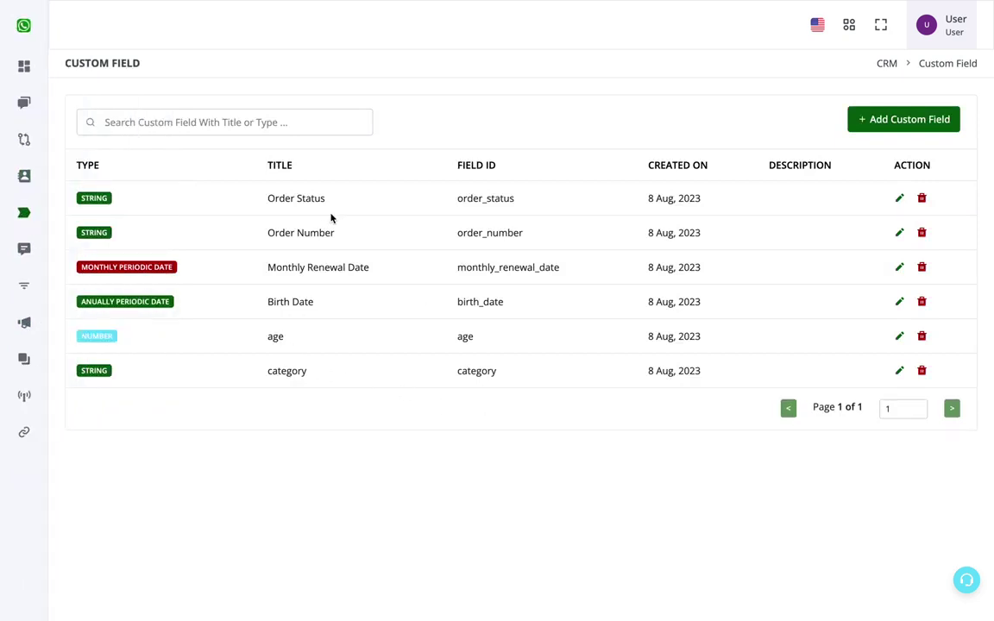
{"action": "mouse_move", "coordinate": [41, 189]}
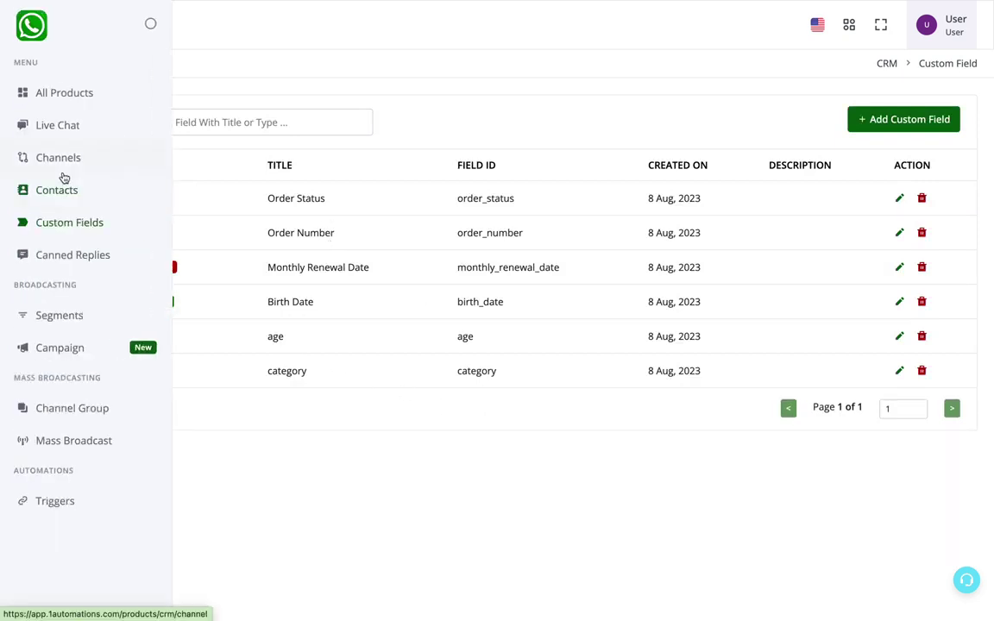
- Open the contacts list and review the custom details imported for the first listed contact
{"action": "left_click", "coordinate": [63, 189]}
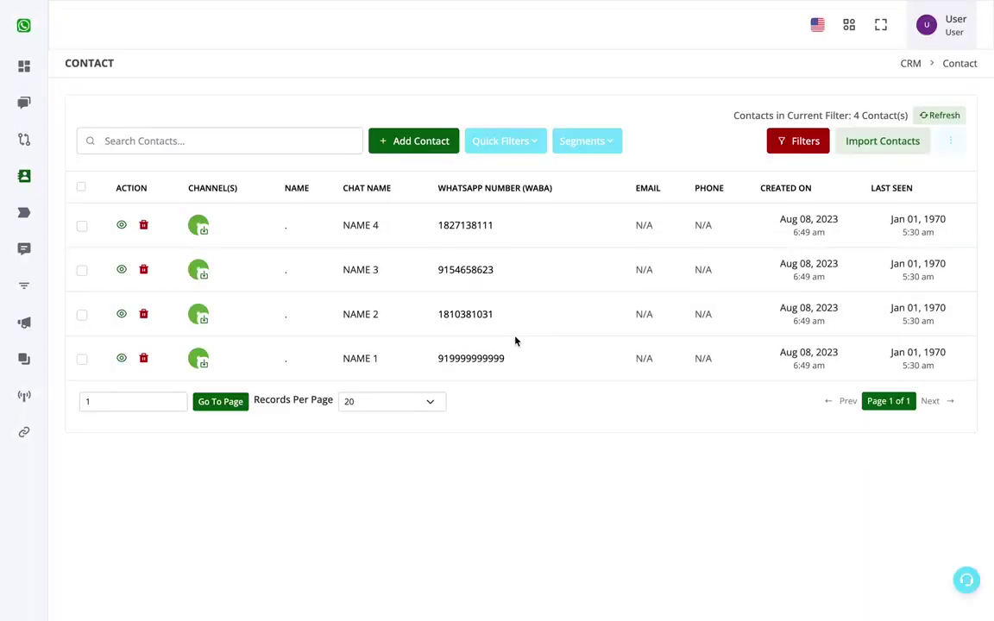
{"action": "left_click", "coordinate": [121, 226]}
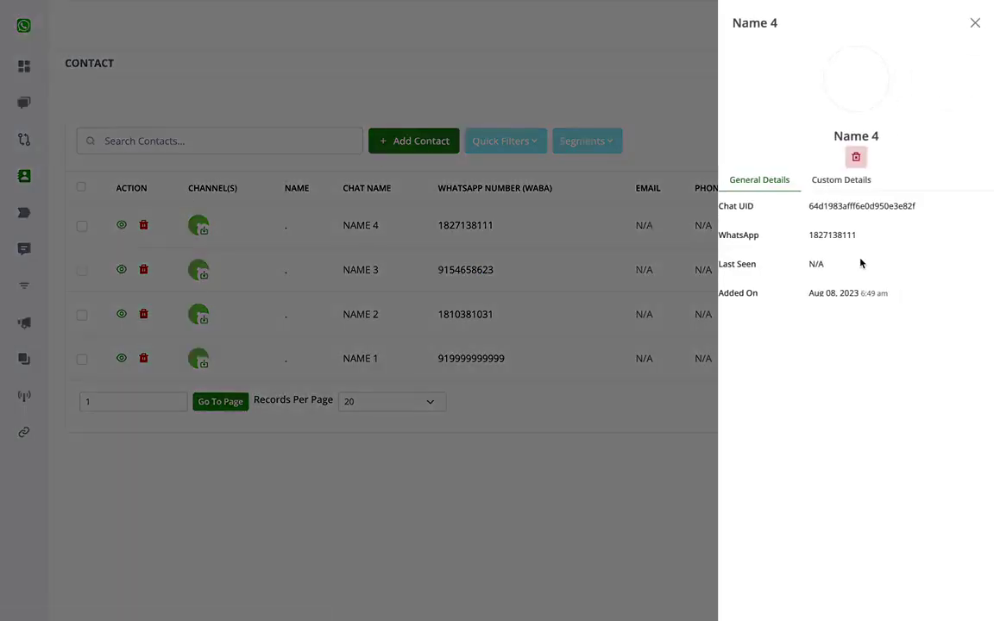
{"action": "left_click", "coordinate": [820, 182]}
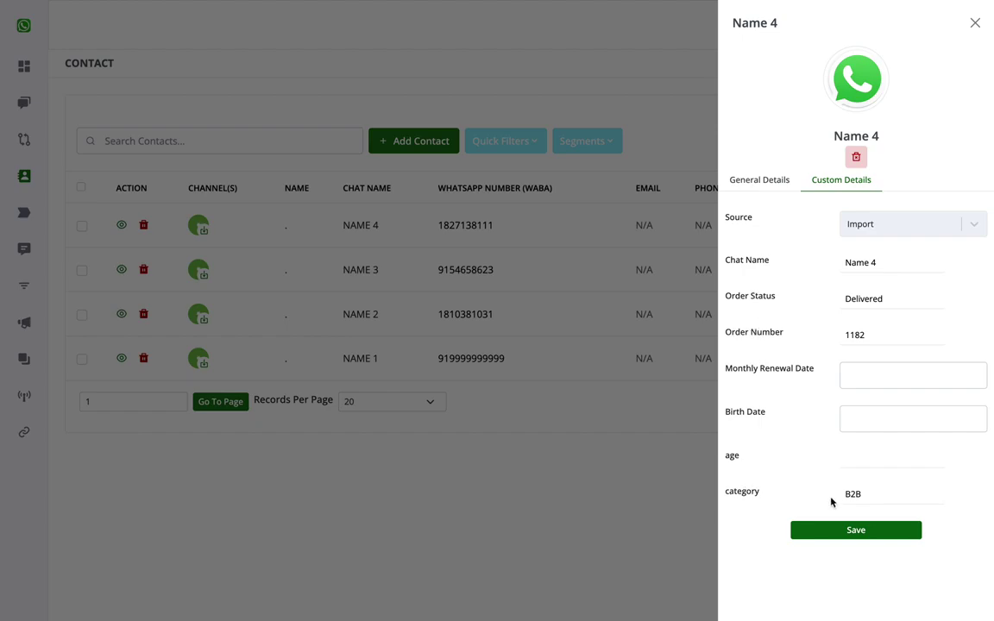
{"action": "left_click", "coordinate": [644, 469]}
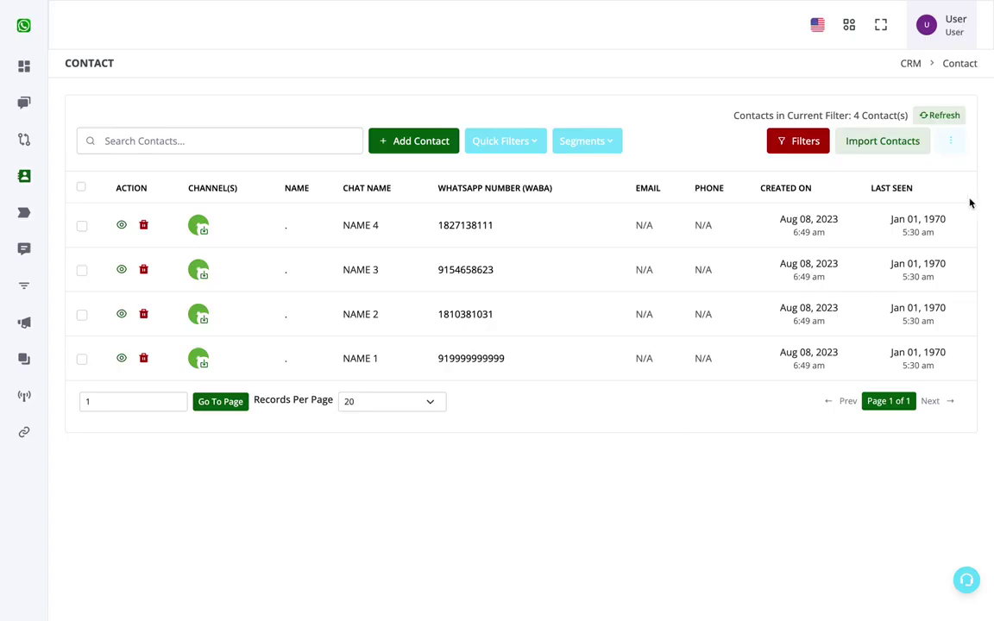
- Add the Order Status, Order Number and category columns to the contacts table
{"action": "left_click", "coordinate": [950, 143]}
{"action": "left_click", "coordinate": [923, 195]}
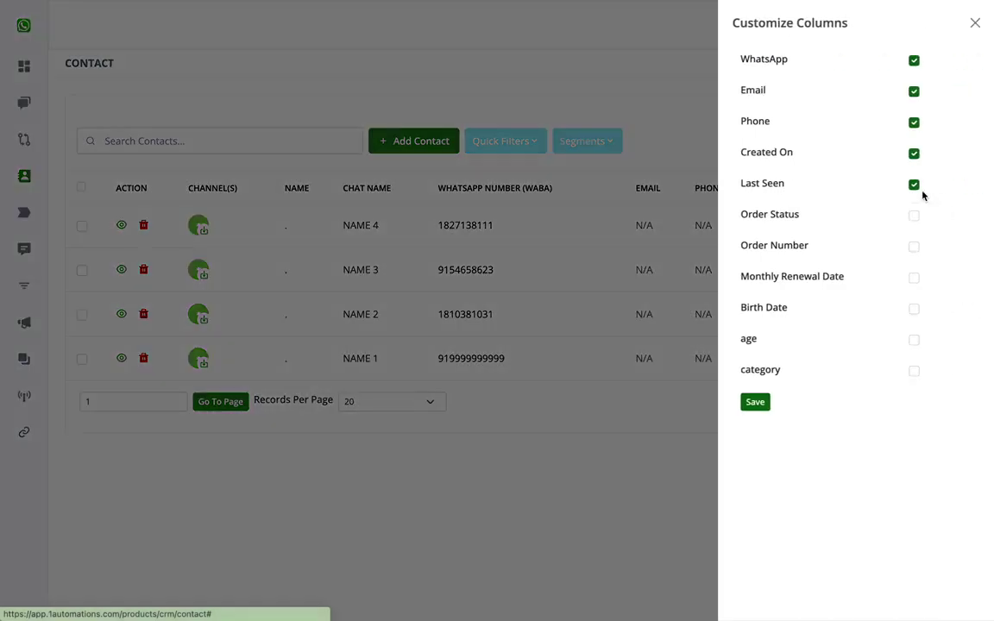
{"action": "left_click", "coordinate": [914, 218]}
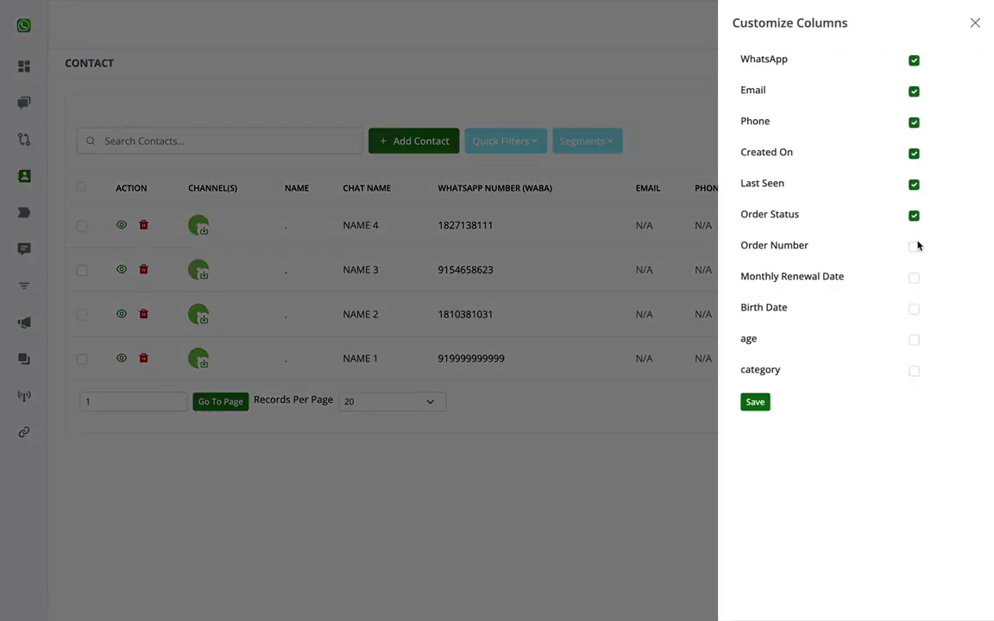
{"action": "left_click", "coordinate": [915, 246]}
{"action": "left_click", "coordinate": [767, 404]}
{"action": "left_click", "coordinate": [488, 389]}
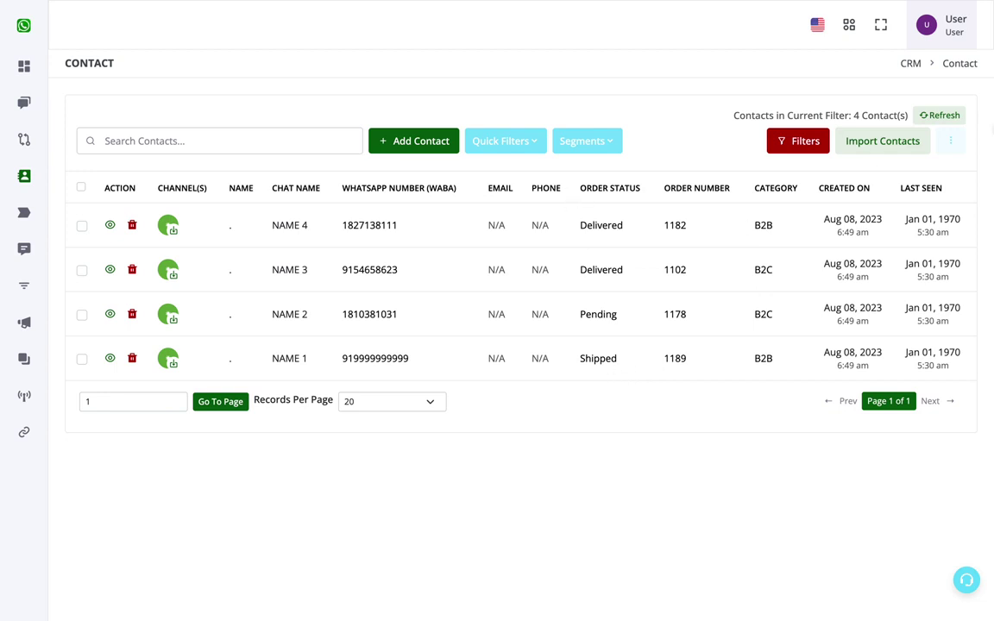
- Review the column options of the contacts table and close them without changes
{"action": "left_click", "coordinate": [950, 140]}
{"action": "left_click", "coordinate": [925, 192]}
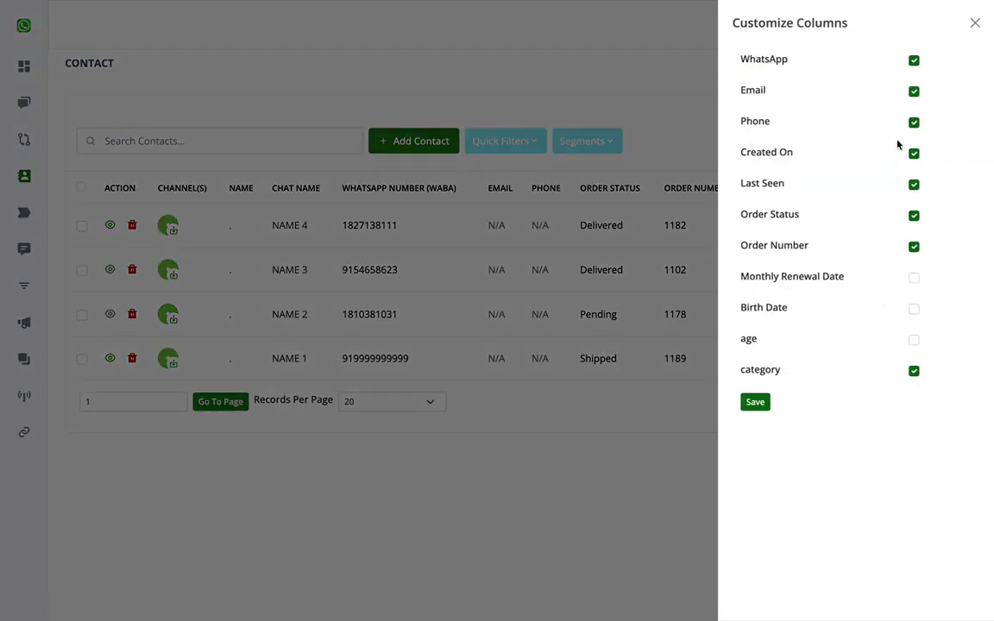
{"action": "left_click", "coordinate": [972, 23]}
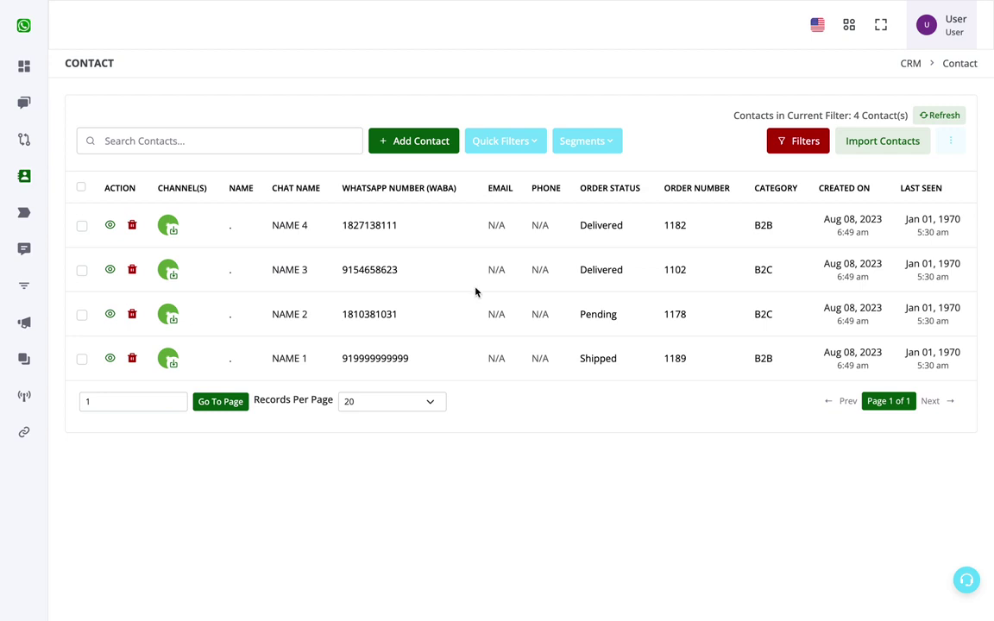
- Create a new campaign and name it "test"
{"action": "mouse_move", "coordinate": [2, 278]}
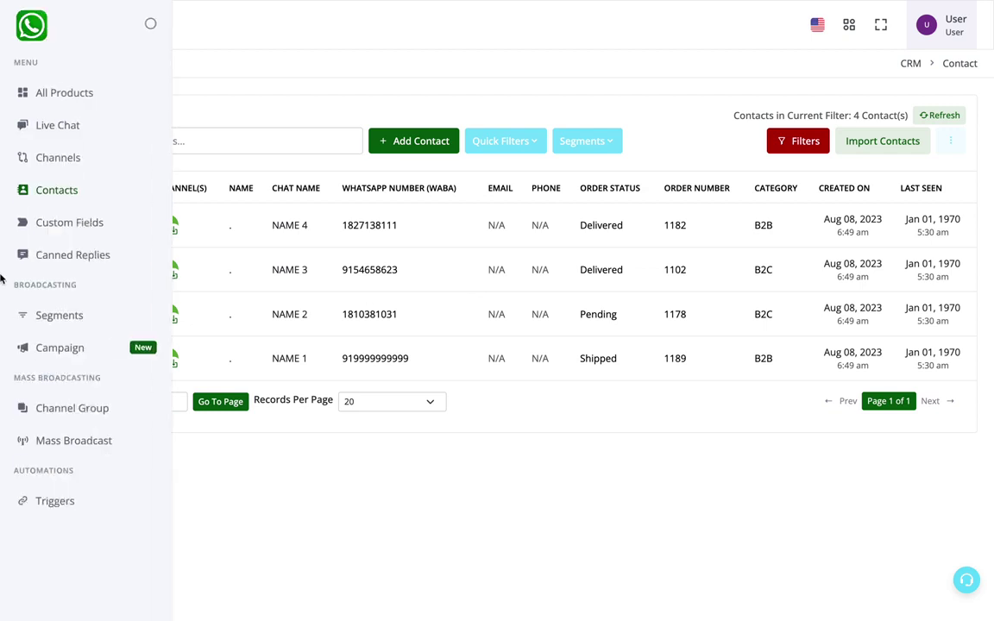
{"action": "left_click", "coordinate": [50, 351]}
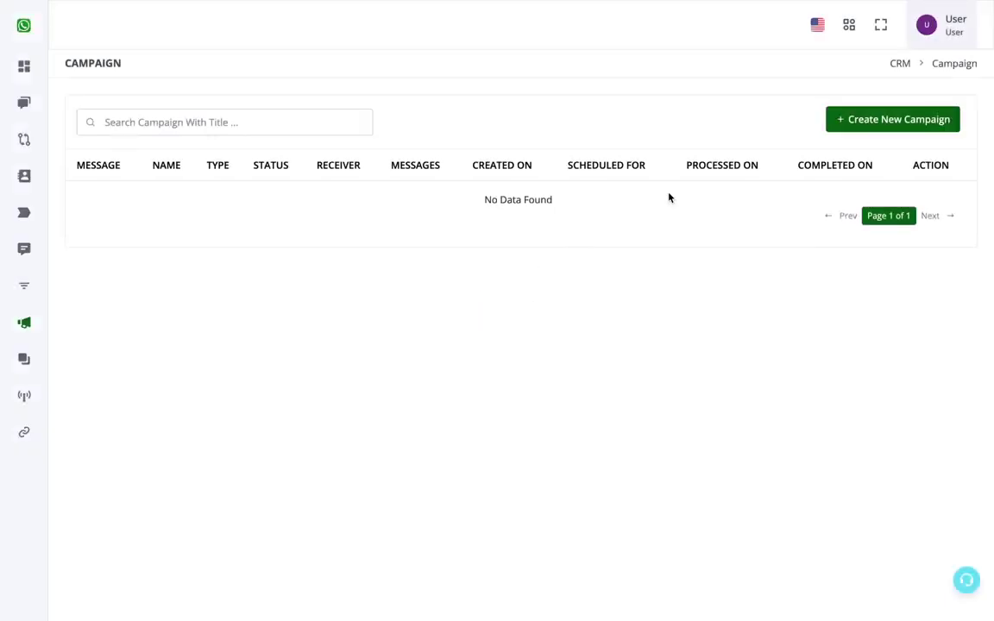
{"action": "left_click", "coordinate": [874, 122]}
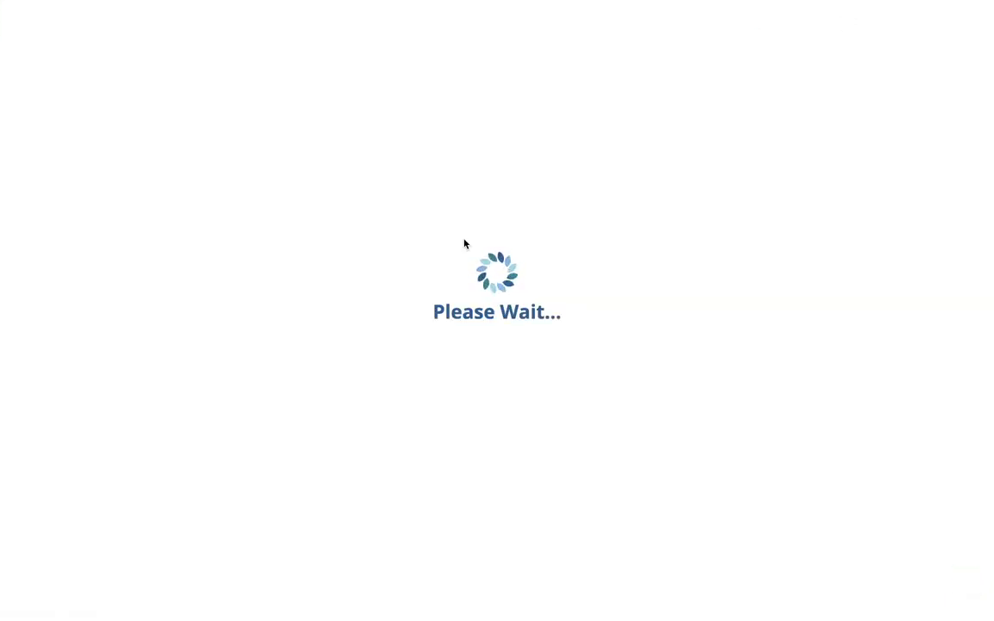
{"action": "left_click", "coordinate": [384, 127]}
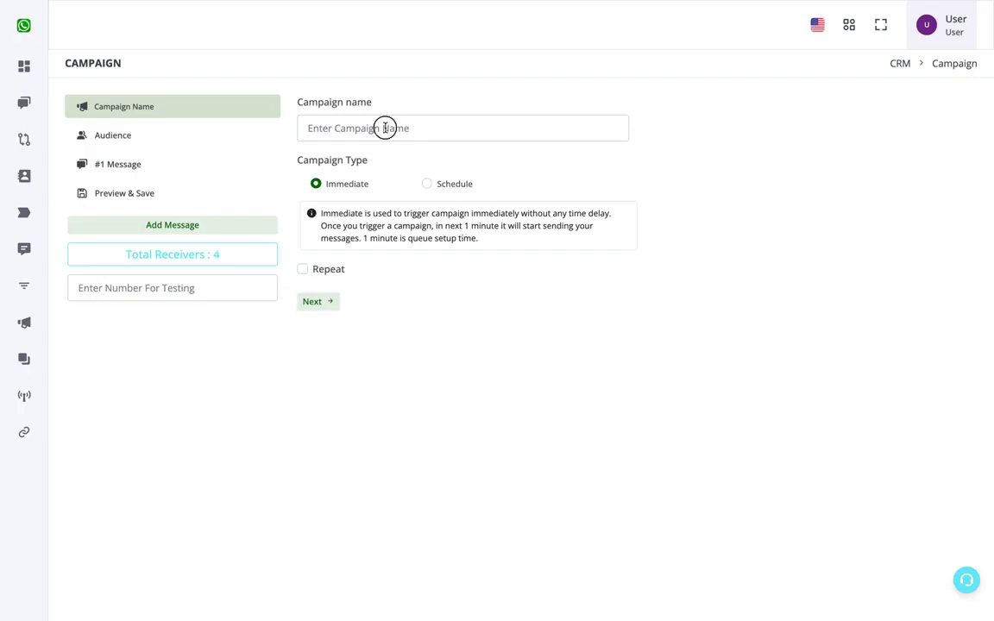
{"action": "type", "text": "test"}
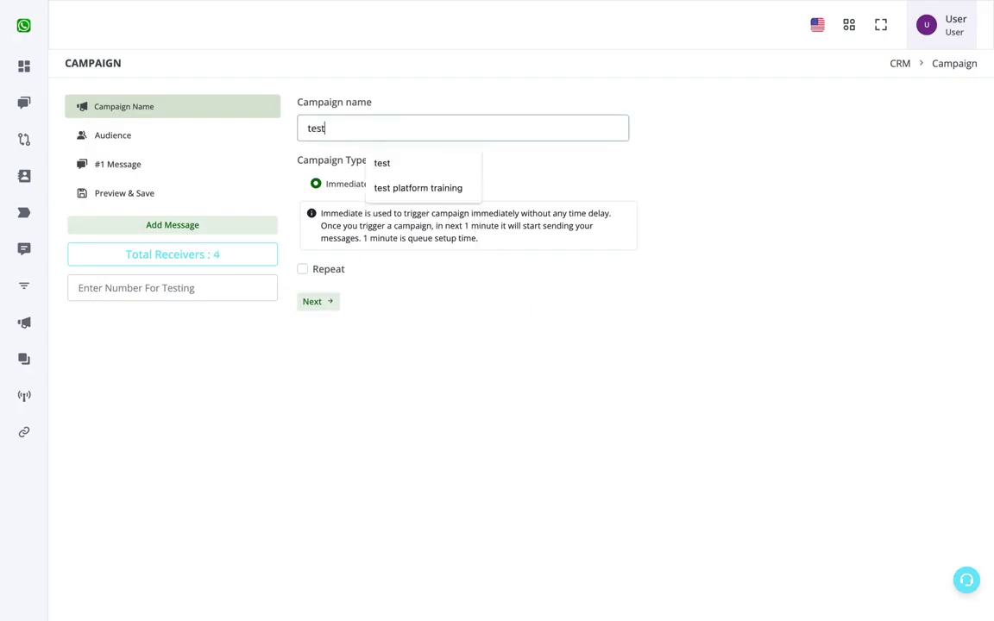
{"action": "left_click", "coordinate": [583, 189]}
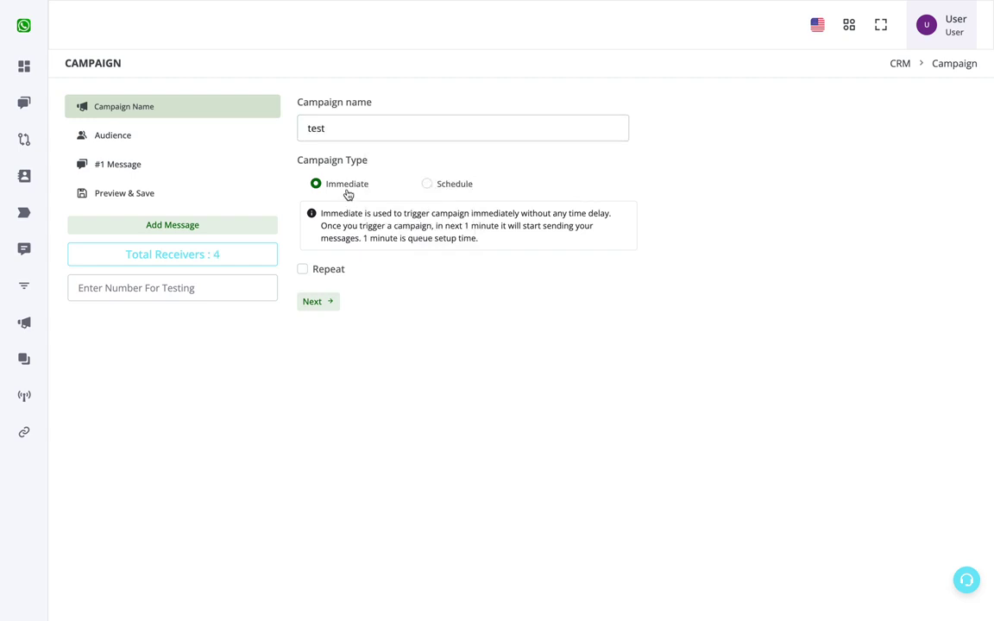
- Preview the Schedule campaign type with its date and time picker, and return the campaign to Immediate
{"action": "left_click", "coordinate": [450, 185]}
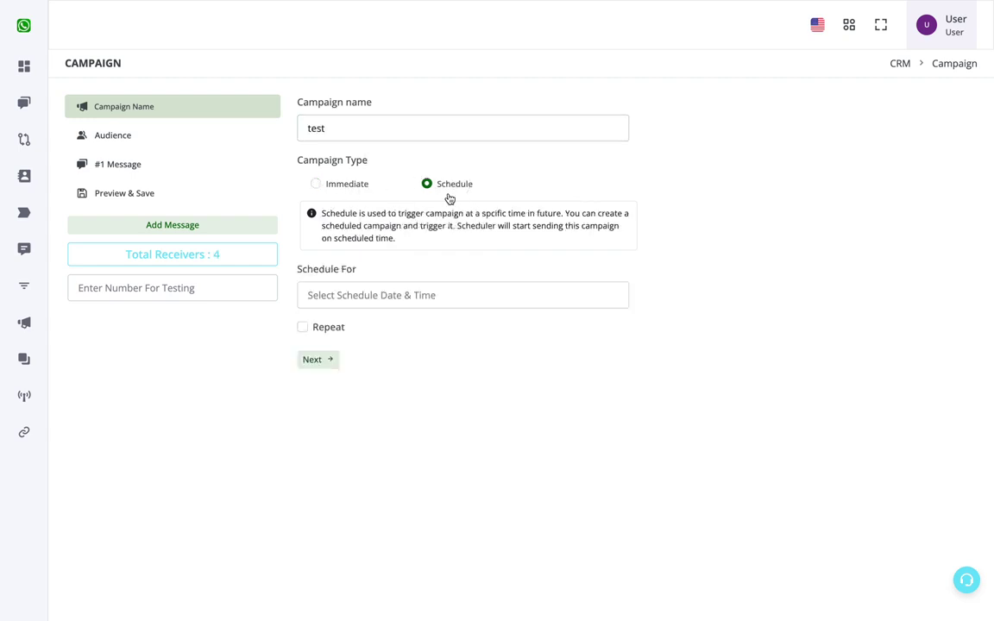
{"action": "left_click", "coordinate": [420, 294]}
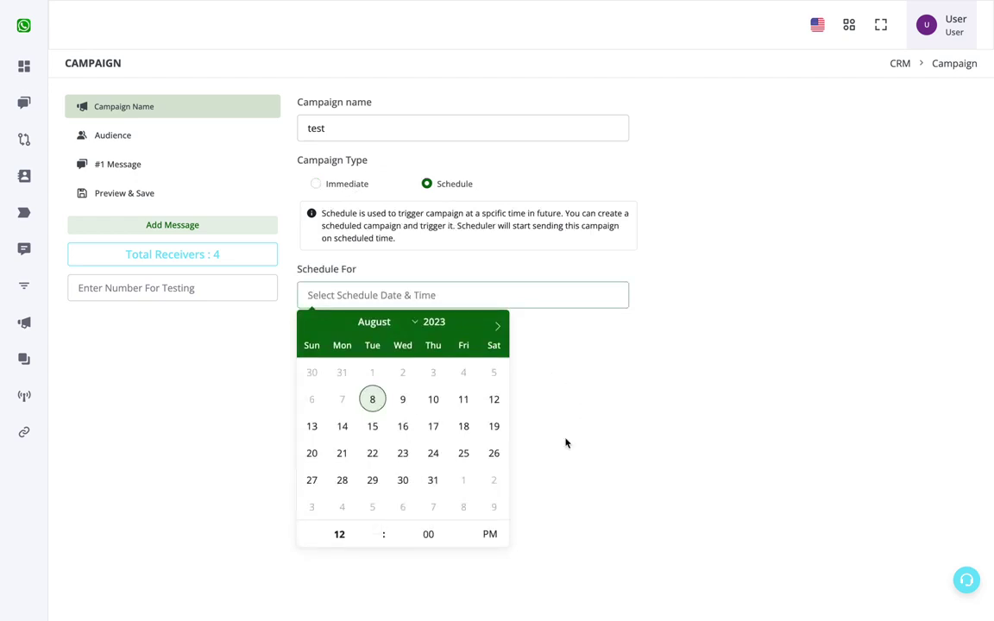
{"action": "left_click", "coordinate": [688, 438]}
{"action": "left_click", "coordinate": [363, 185]}
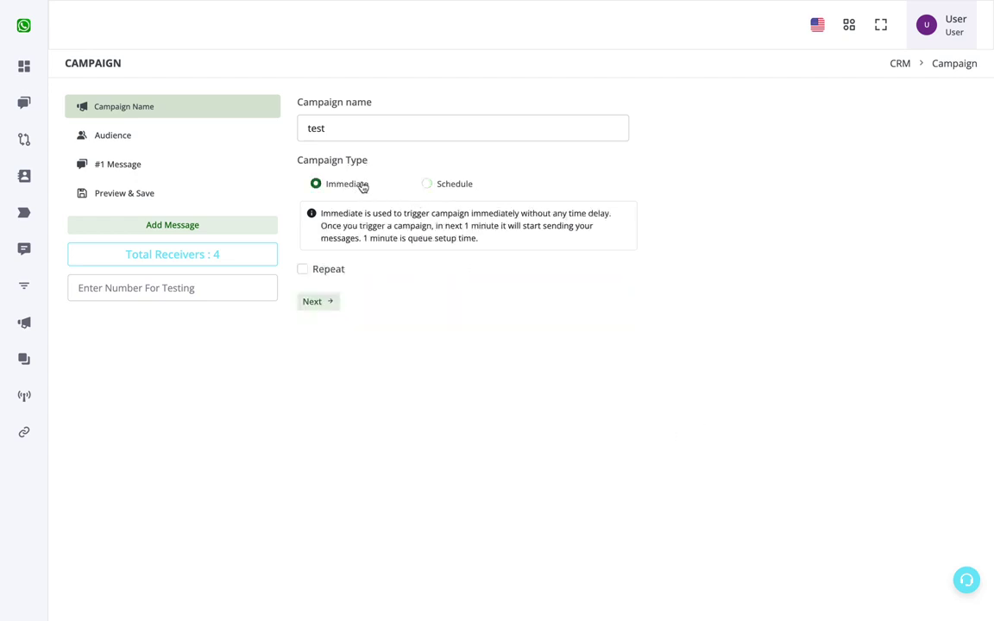
- Set the campaign's audience to Segmented instead of all CRM contacts
{"action": "left_click", "coordinate": [162, 137]}
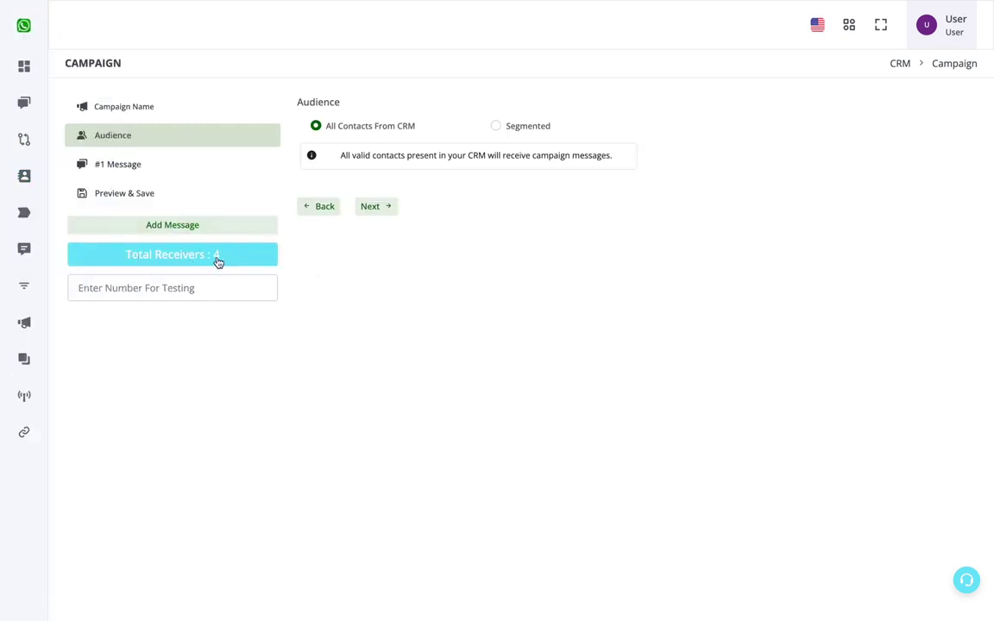
{"action": "left_click", "coordinate": [513, 134]}
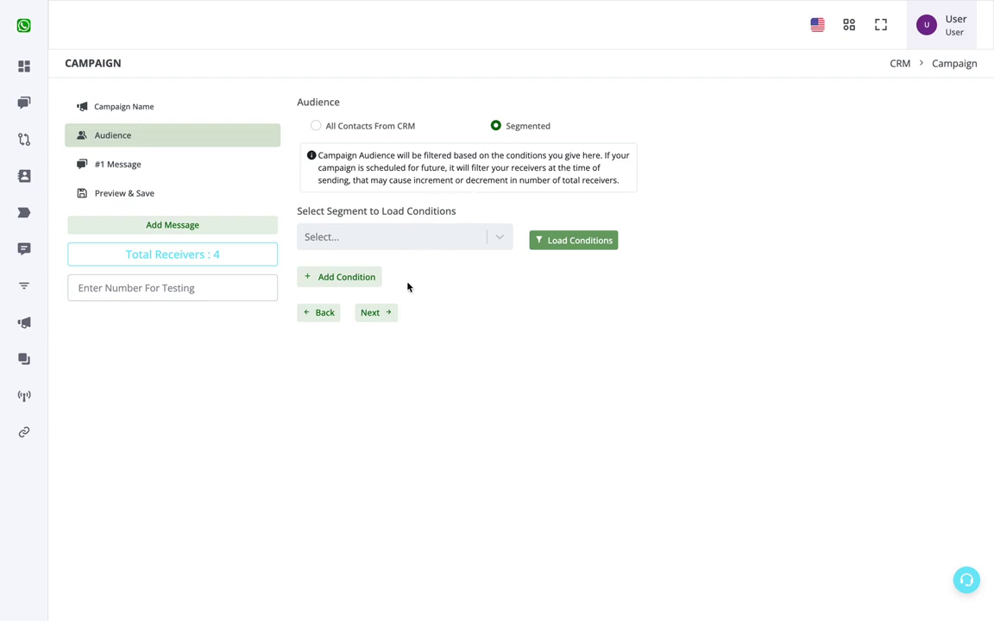
- Check the B2C entries in the Category column of the Google Sheets contact list, and return to the campaign
{"action": "key", "text": "ctrl+Tab"}
{"action": "left_click", "coordinate": [394, 170]}
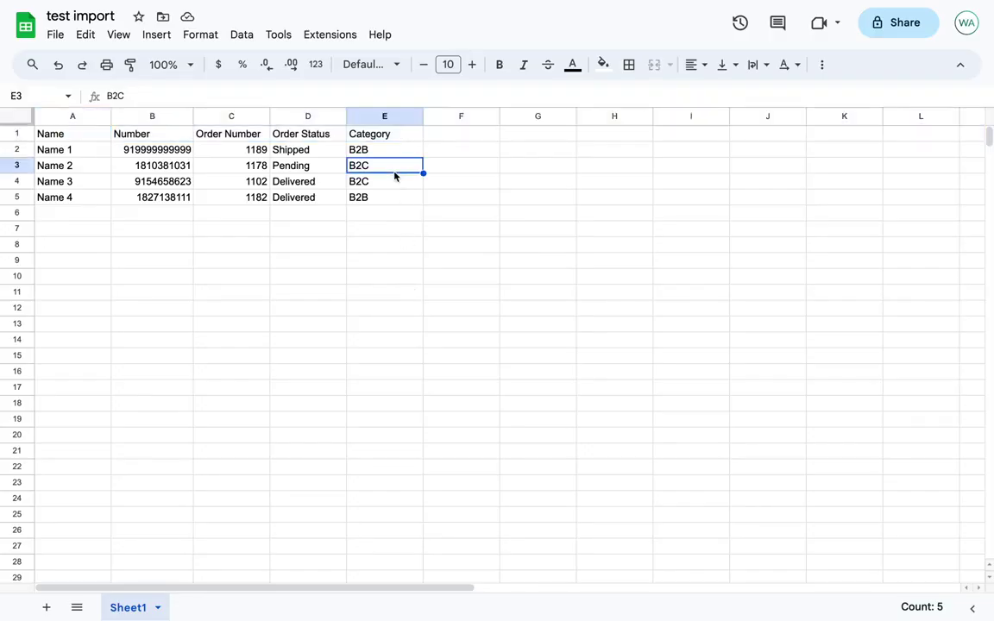
{"action": "left_click", "coordinate": [377, 181]}
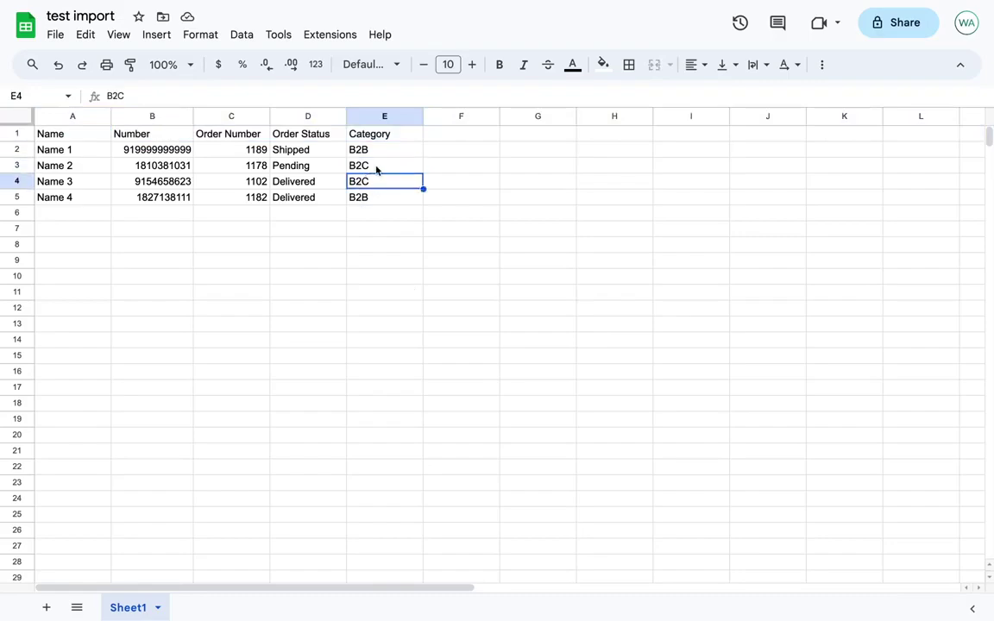
{"action": "left_click", "coordinate": [378, 169]}
{"action": "left_click", "coordinate": [377, 187]}
{"action": "key", "text": "ctrl+shift+Tab"}
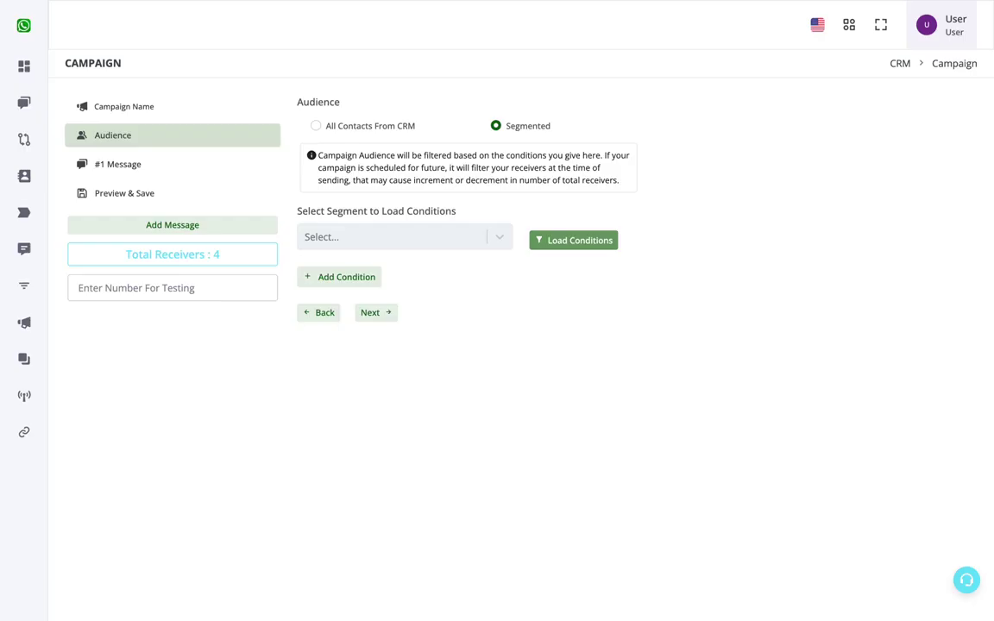
- Add an audience condition that limits the campaign to contacts whose category is B2C
{"action": "left_click", "coordinate": [365, 277]}
{"action": "left_click", "coordinate": [369, 301]}
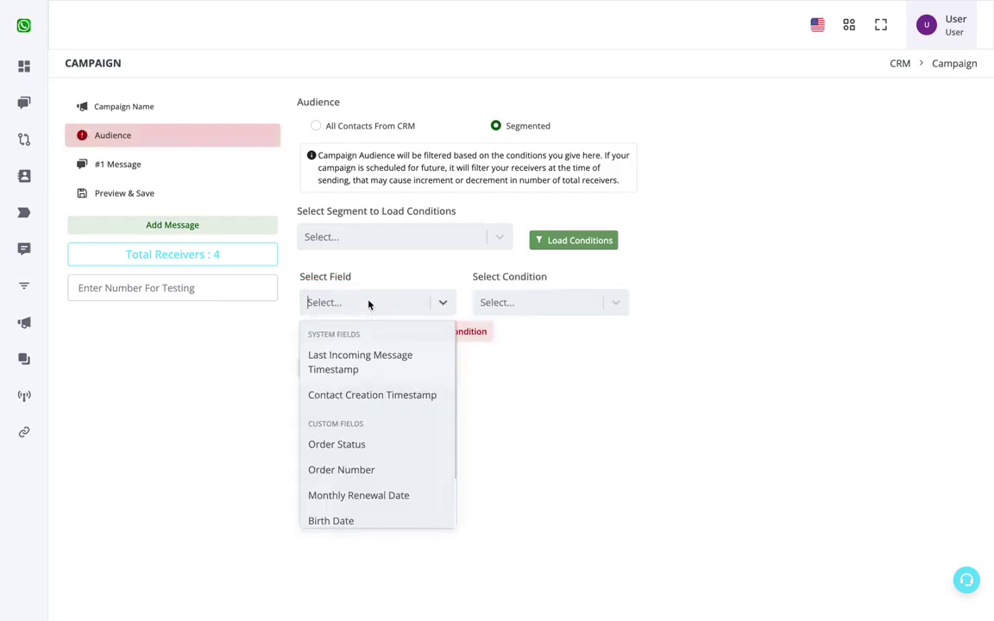
{"action": "scroll", "coordinate": [366, 455], "scroll_direction": "down", "scroll_amount": 1}
{"action": "scroll", "coordinate": [366, 454], "scroll_direction": "up", "scroll_amount": 1}
{"action": "scroll", "coordinate": [366, 455], "scroll_direction": "down", "scroll_amount": 1}
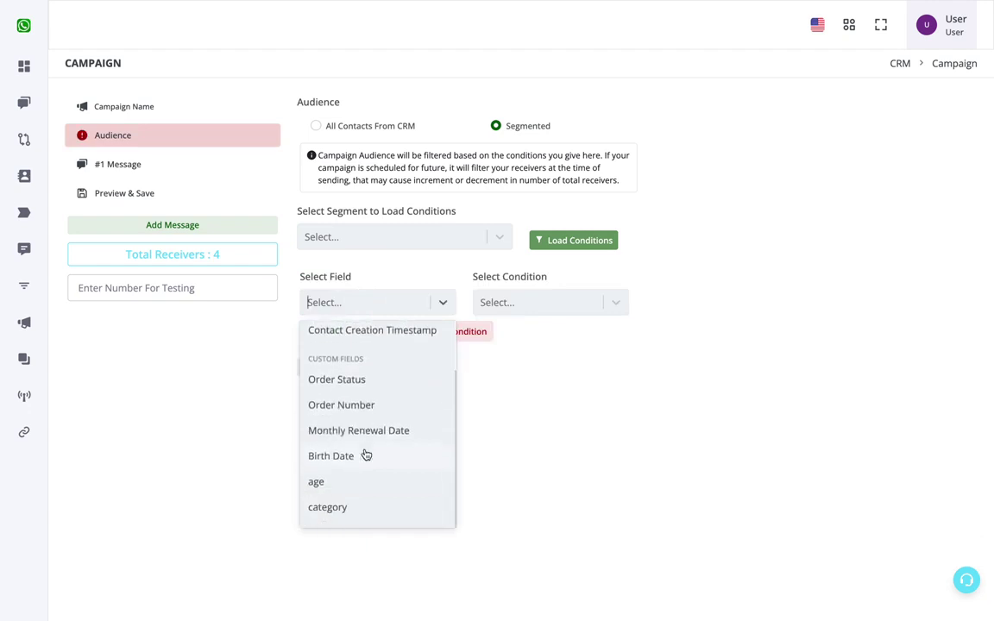
{"action": "left_click", "coordinate": [354, 512]}
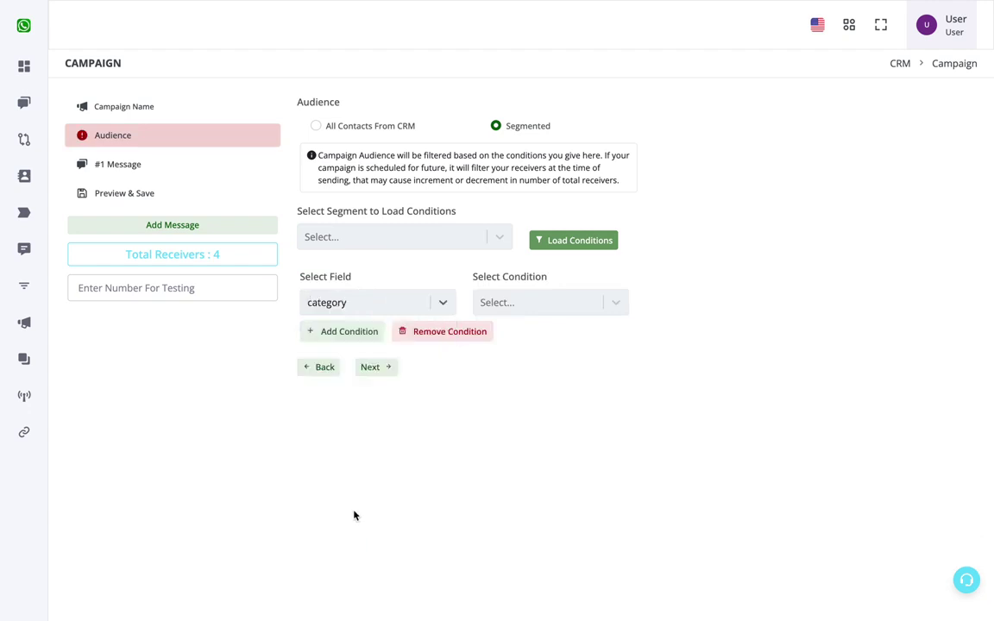
{"action": "left_click", "coordinate": [545, 306]}
{"action": "left_click", "coordinate": [518, 490]}
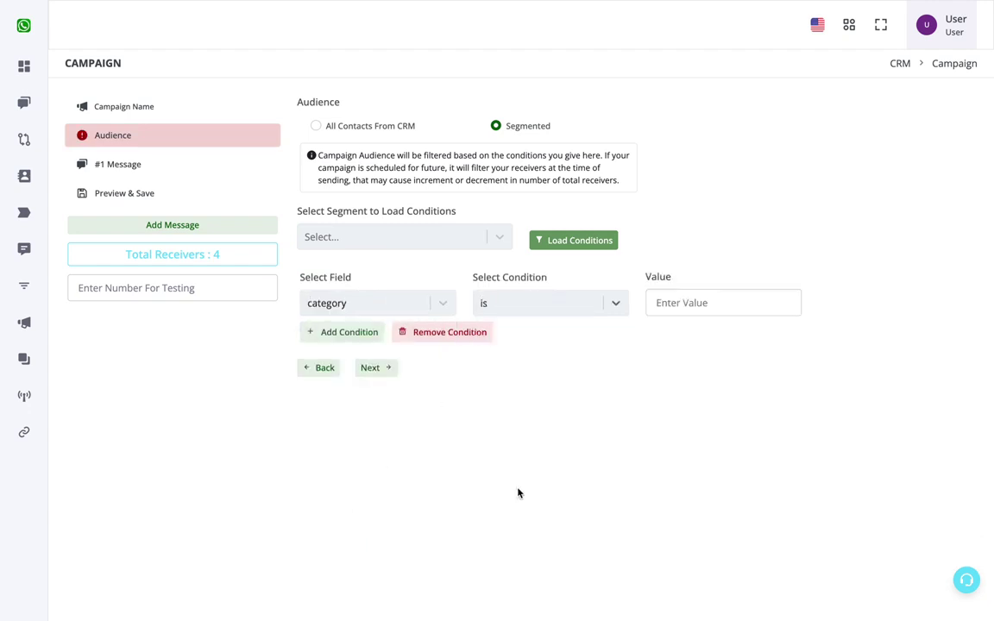
{"action": "left_click", "coordinate": [667, 300]}
{"action": "type", "text": "B2C"}
{"action": "left_click_drag", "start_coordinate": [690, 302], "coordinate": [653, 302]}
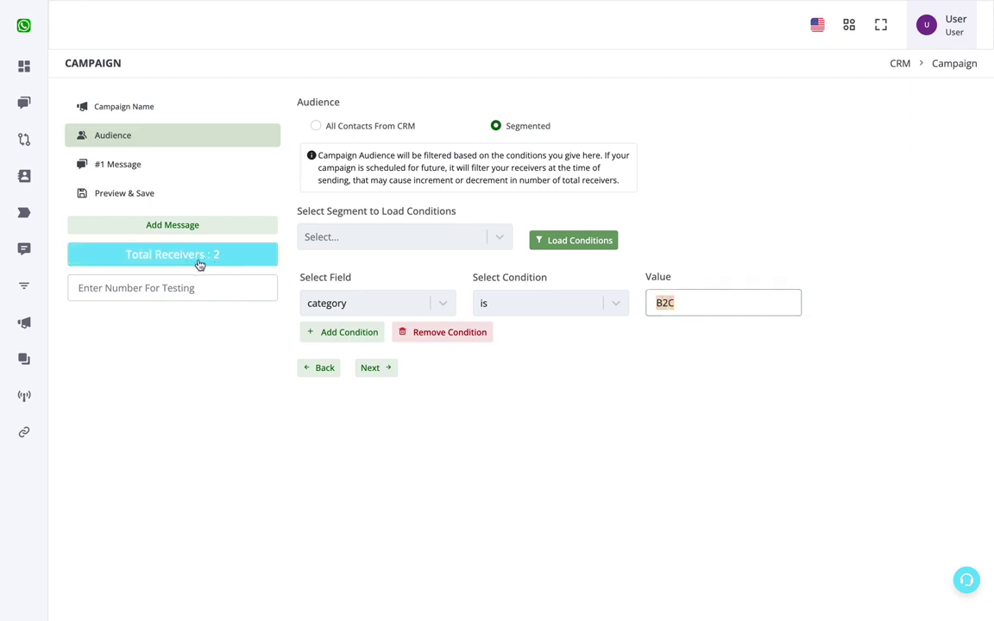
{"action": "left_click", "coordinate": [667, 386]}
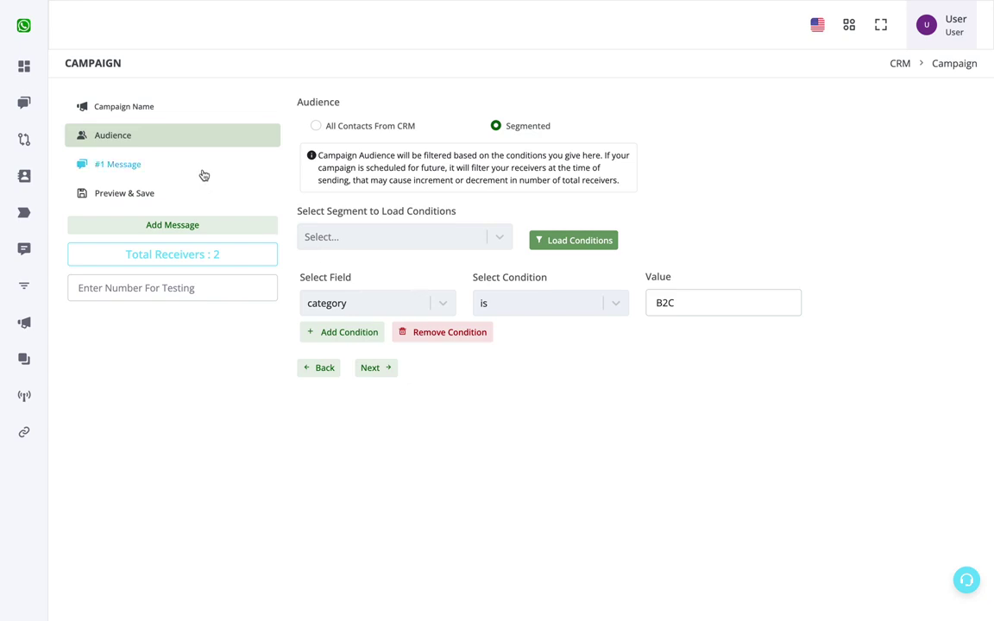
- Check which saved segments can be loaded as conditions for the campaign audience
{"action": "triple_click", "coordinate": [342, 215]}
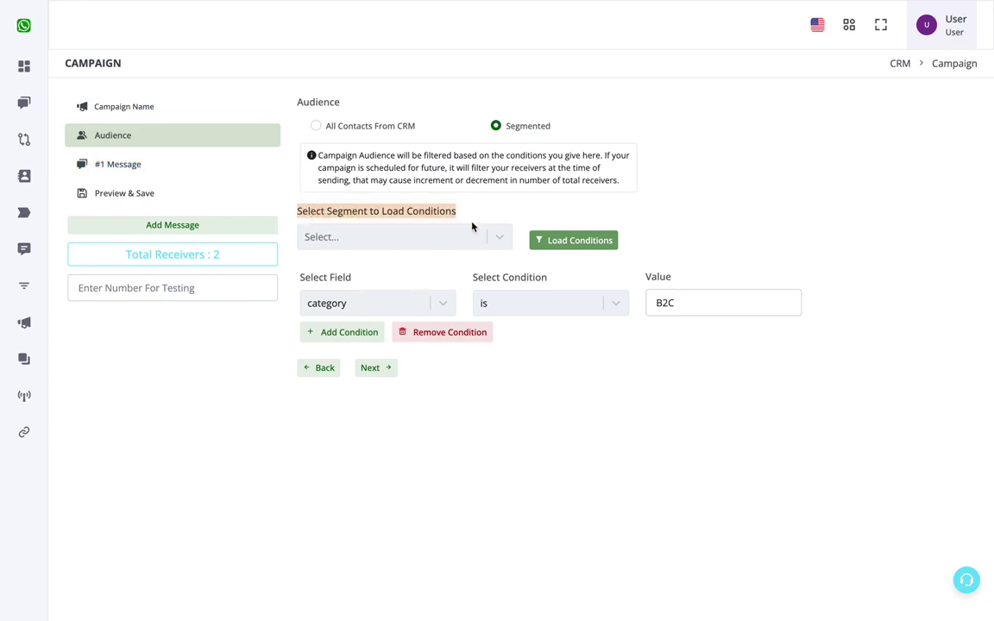
{"action": "left_click", "coordinate": [404, 236]}
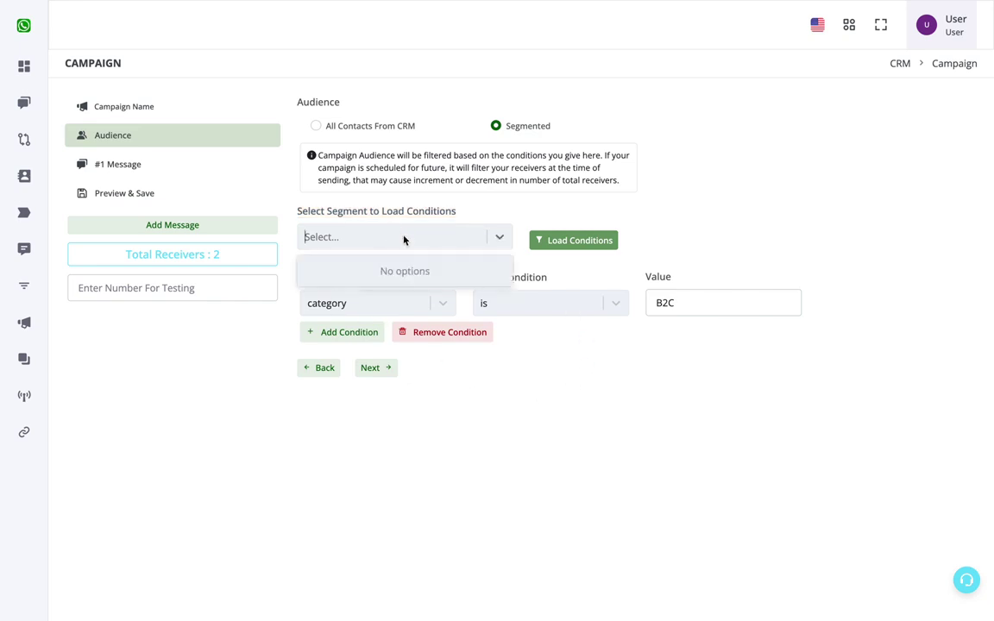
{"action": "left_click", "coordinate": [597, 210]}
- Open the broadcasting segments and start a new segment titled B2B
{"action": "mouse_move", "coordinate": [3, 229]}
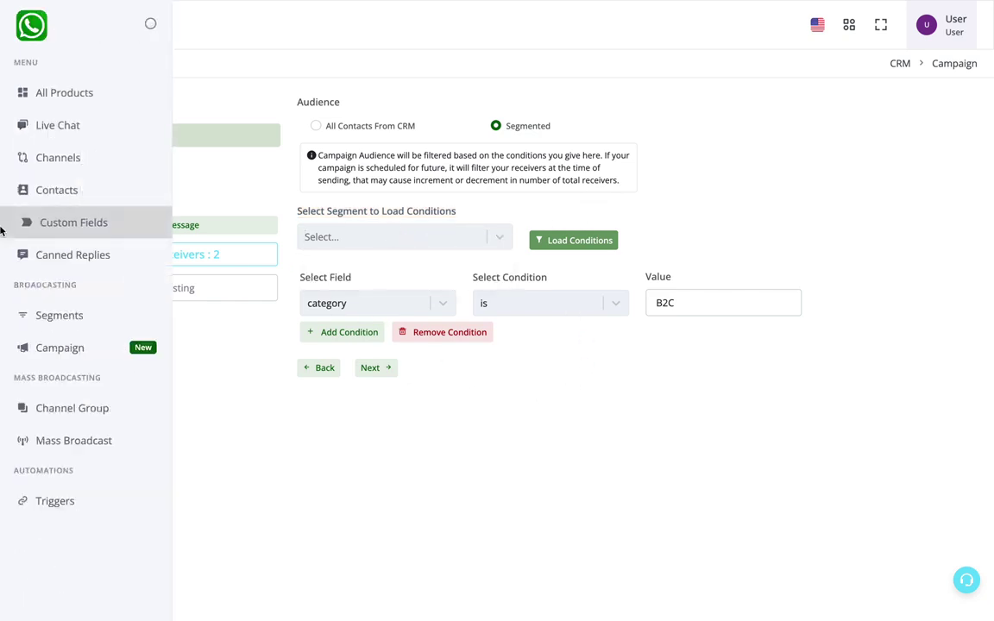
{"action": "left_click", "coordinate": [64, 316]}
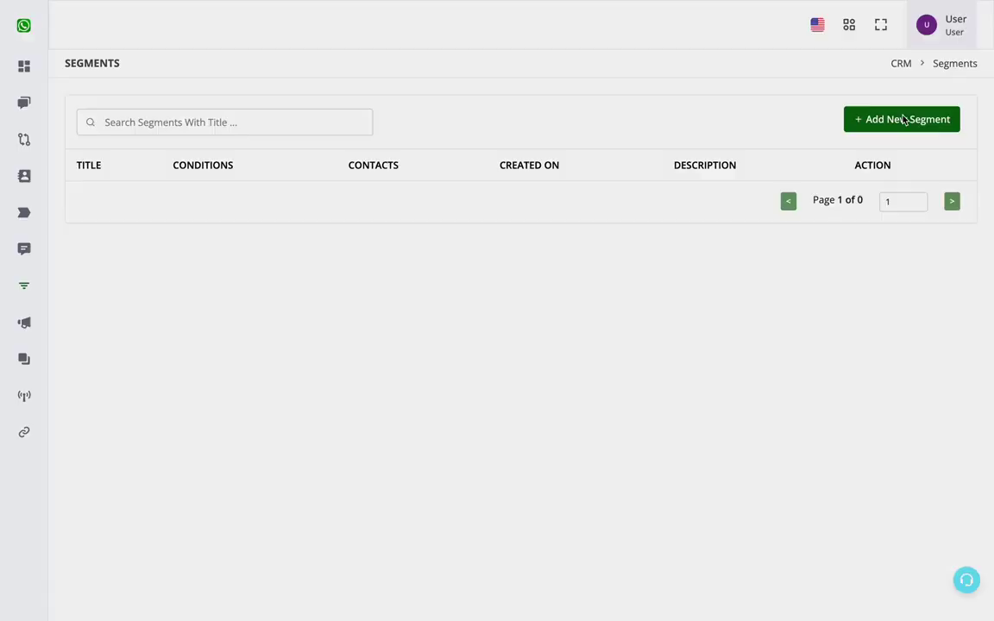
{"action": "left_click", "coordinate": [903, 119]}
{"action": "left_click", "coordinate": [349, 271]}
{"action": "type", "text": "B2B"}
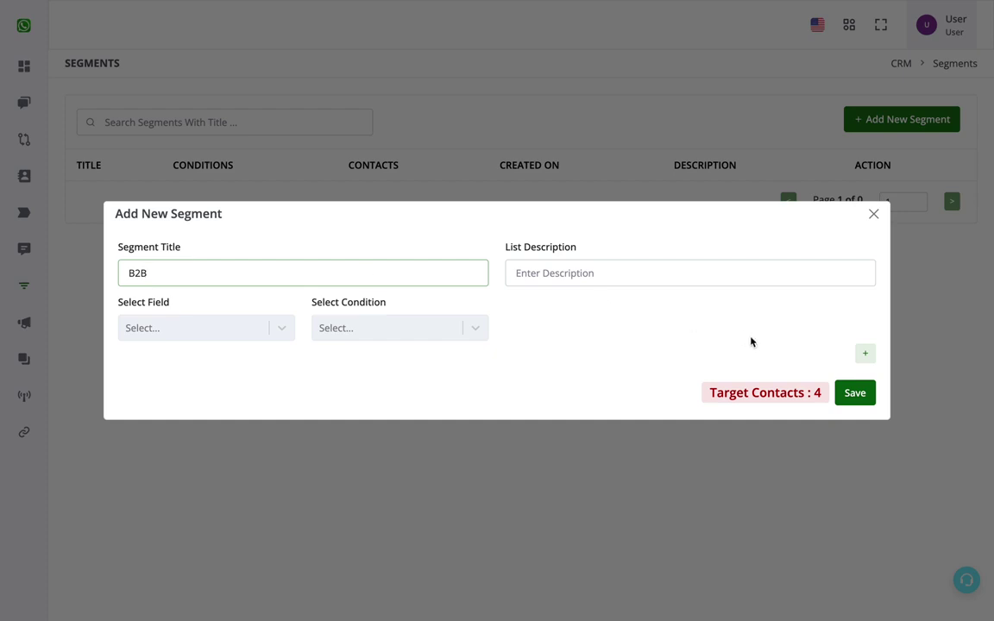
- Add the condition that category is B2B to the new segment and save it
{"action": "left_click", "coordinate": [244, 333]}
{"action": "scroll", "coordinate": [200, 509], "scroll_direction": "down", "scroll_amount": 1}
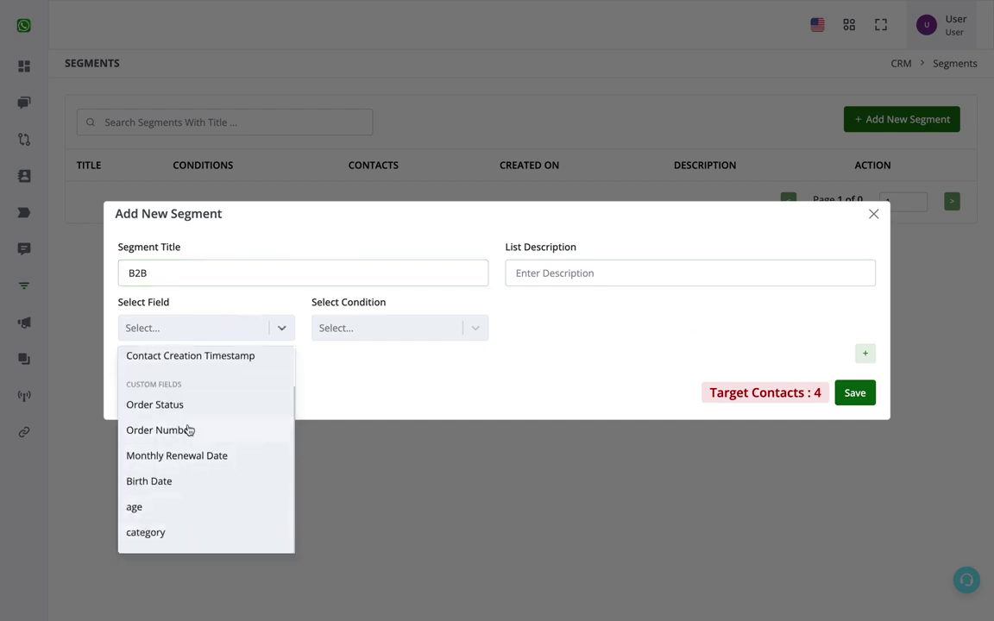
{"action": "left_click", "coordinate": [184, 539]}
{"action": "left_click", "coordinate": [377, 331]}
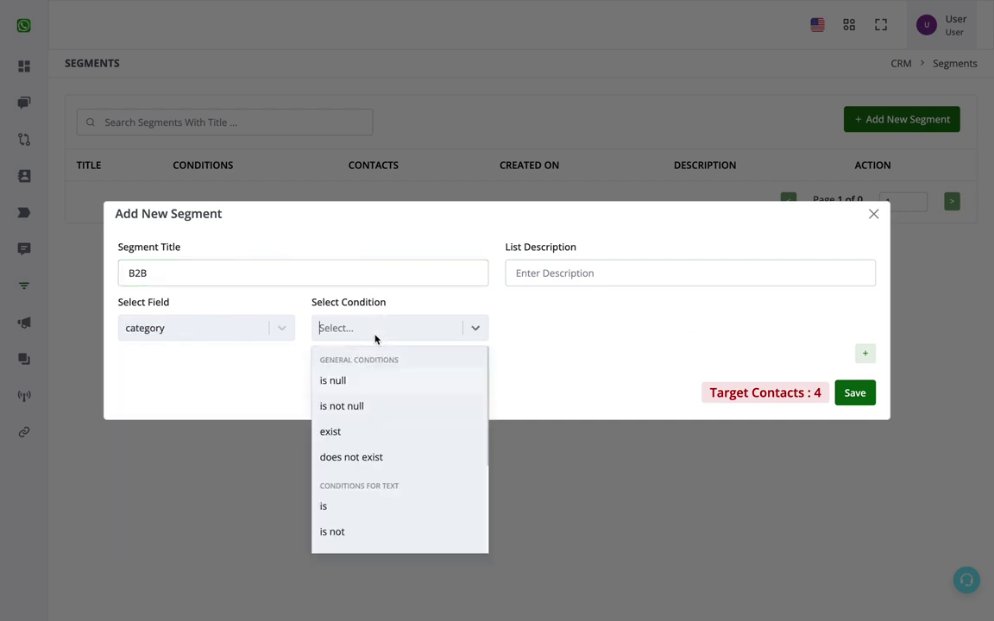
{"action": "left_click", "coordinate": [369, 511]}
{"action": "left_click", "coordinate": [531, 332]}
{"action": "type", "text": "B2b"}
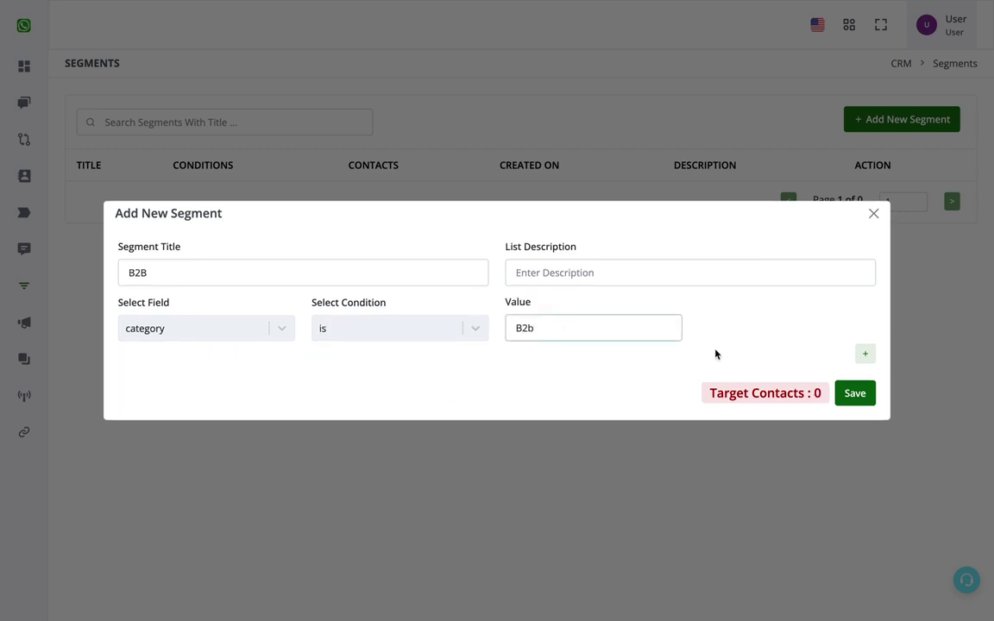
{"action": "key", "text": "BackSpace"}
{"action": "type", "text": "B"}
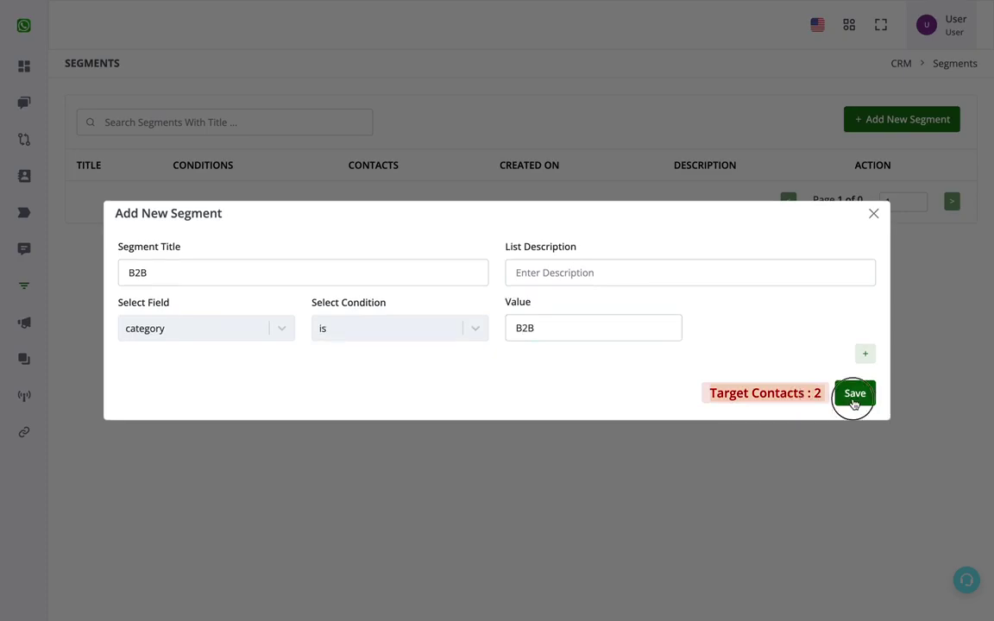
{"action": "left_click", "coordinate": [854, 395]}
{"action": "left_click", "coordinate": [499, 378]}
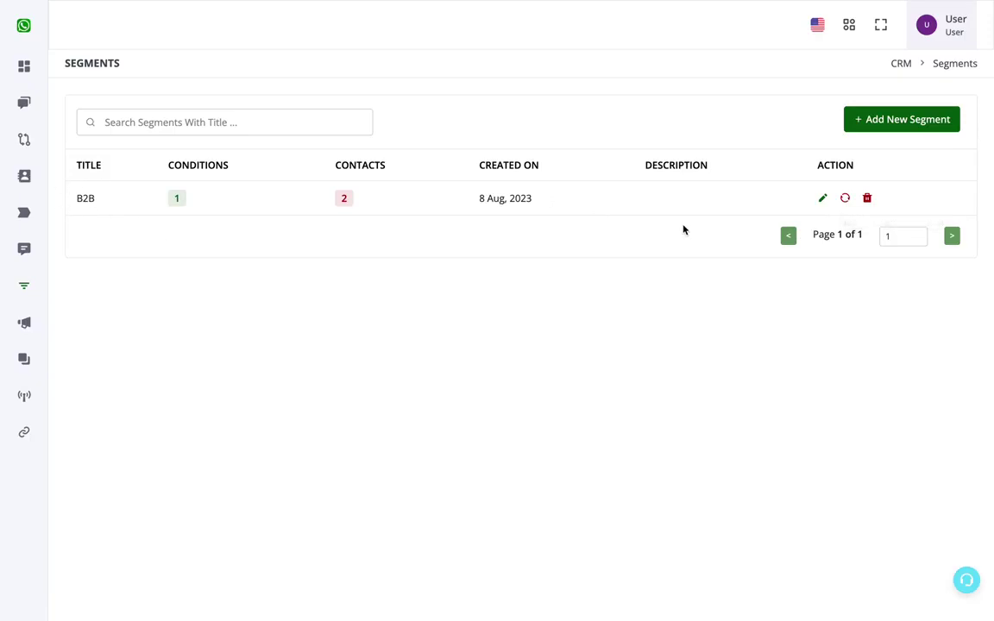
- Start another new segment titled B2C
{"action": "left_click", "coordinate": [861, 120]}
{"action": "left_click", "coordinate": [227, 264]}
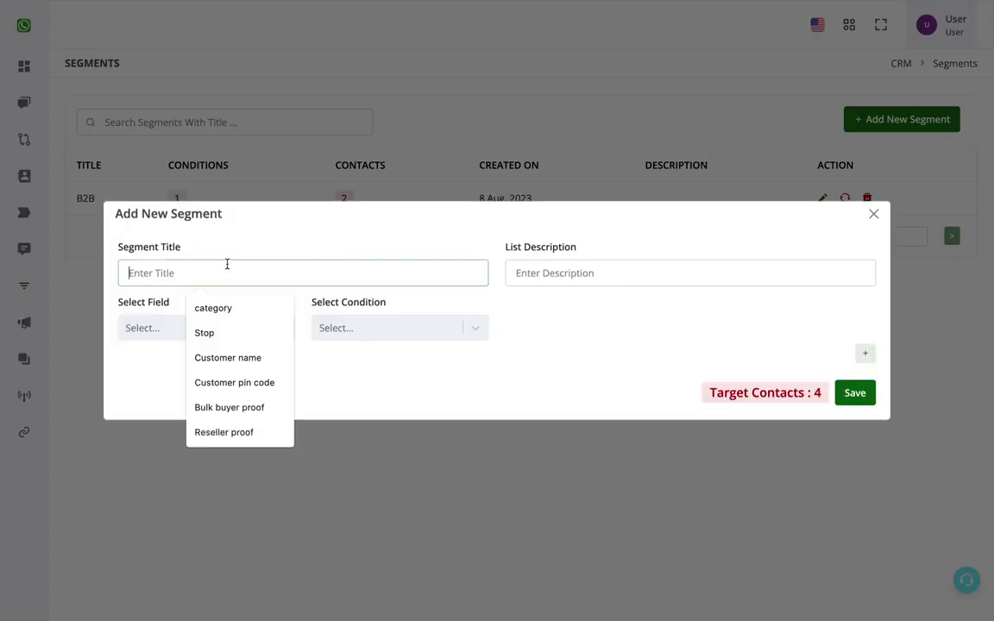
{"action": "type", "text": "B2C"}
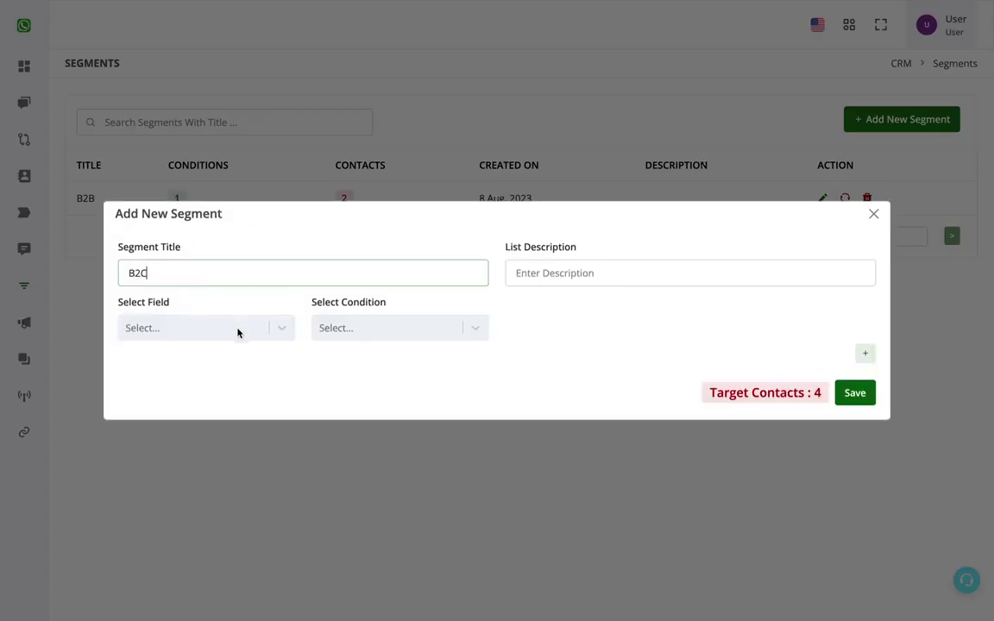
- Limit the B2C segment to contacts whose category is B2C and save it
{"action": "left_click", "coordinate": [237, 331]}
{"action": "scroll", "coordinate": [206, 453], "scroll_direction": "down", "scroll_amount": 2}
{"action": "left_click", "coordinate": [182, 535]}
{"action": "left_click", "coordinate": [390, 333]}
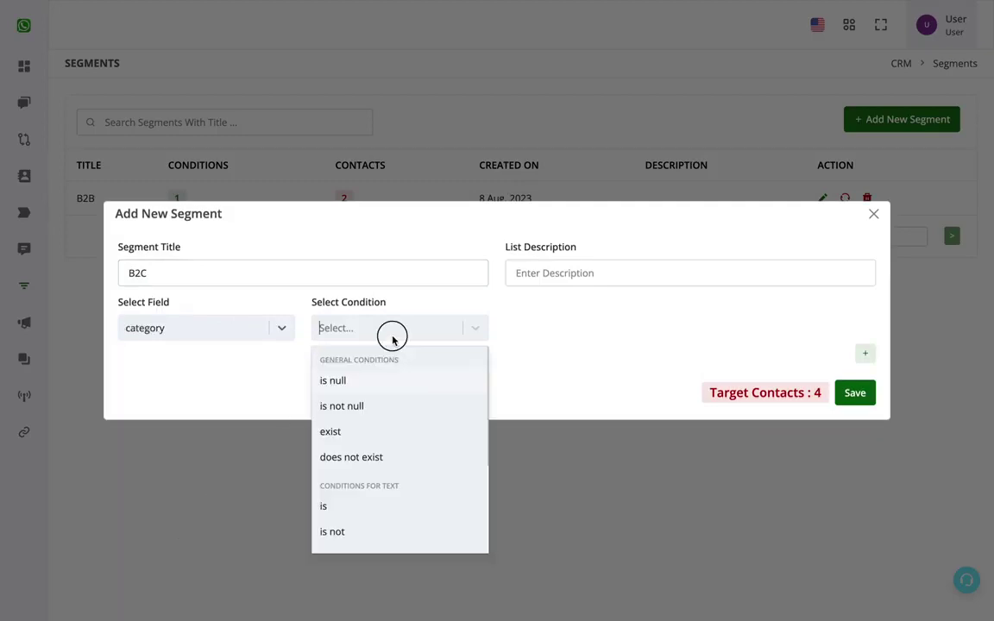
{"action": "left_click", "coordinate": [370, 506]}
{"action": "left_click", "coordinate": [604, 328]}
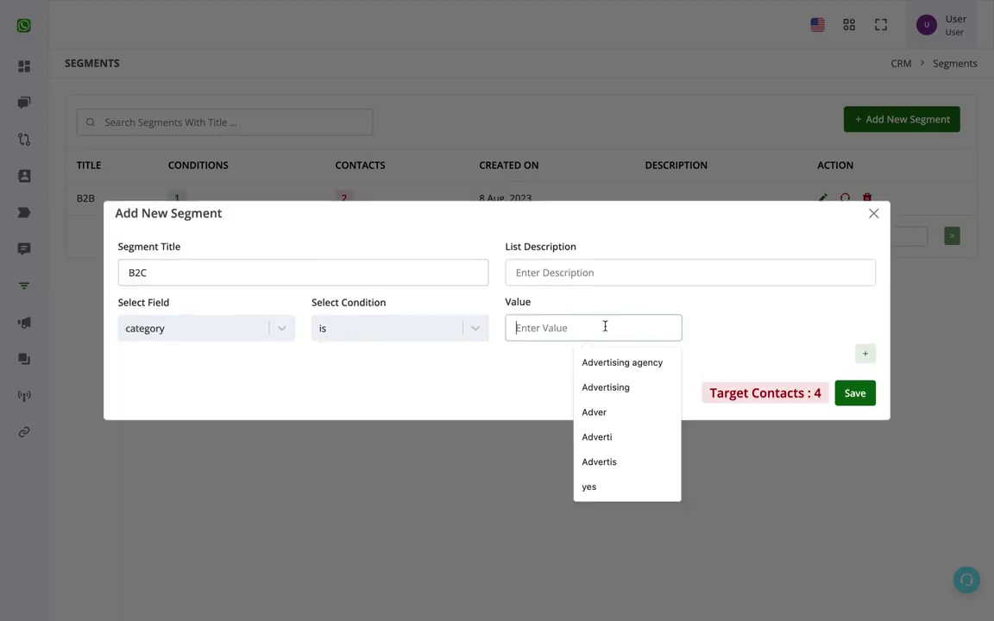
{"action": "type", "text": "B2"}
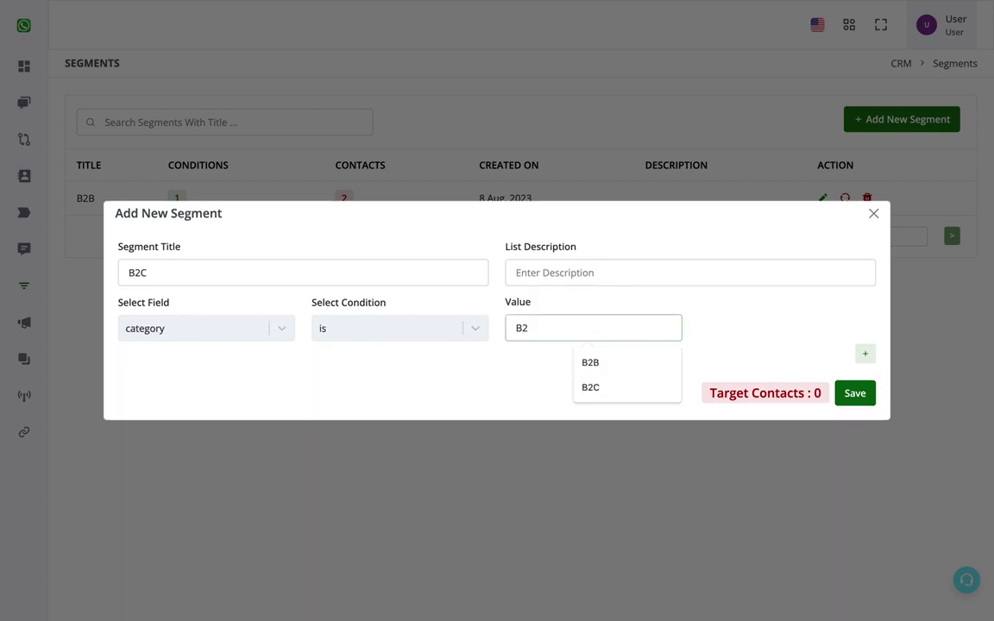
{"action": "type", "text": "C"}
{"action": "left_click", "coordinate": [854, 393]}
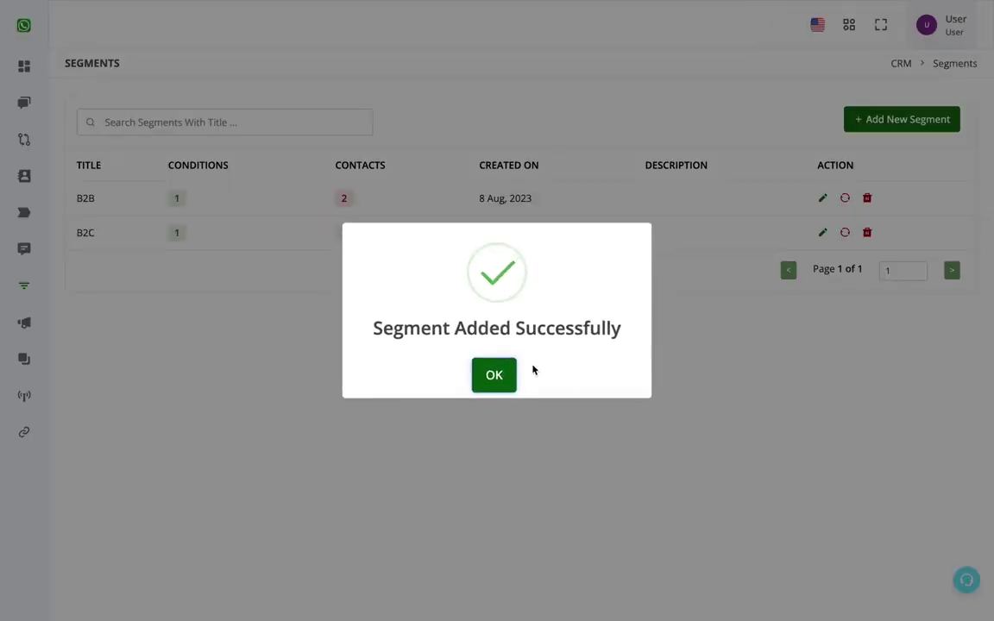
{"action": "left_click", "coordinate": [499, 378]}
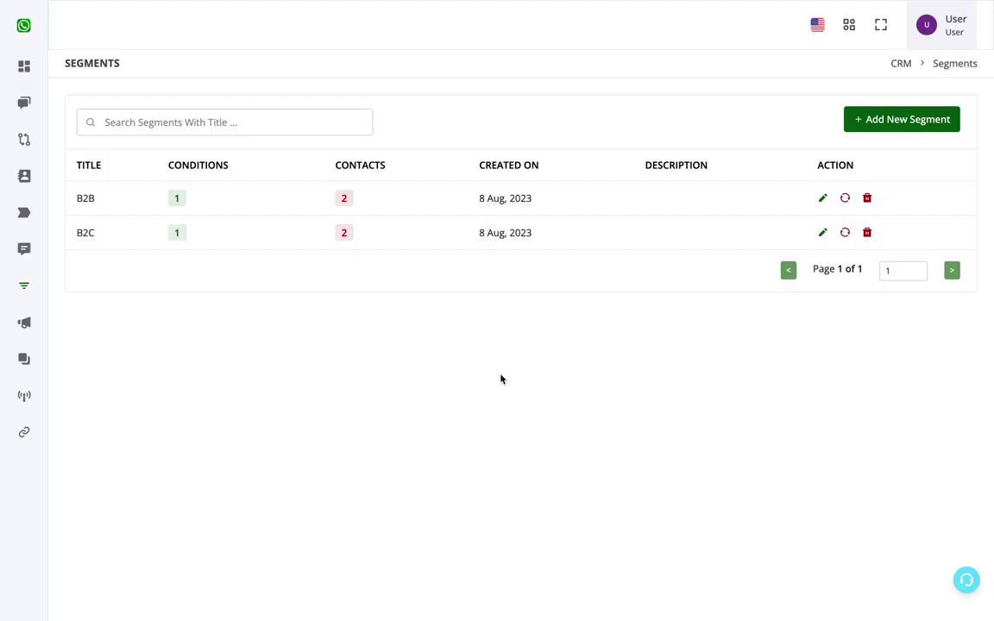
- Start a third segment with a first condition that category is B2B, leaving the title empty
{"action": "left_click", "coordinate": [885, 129]}
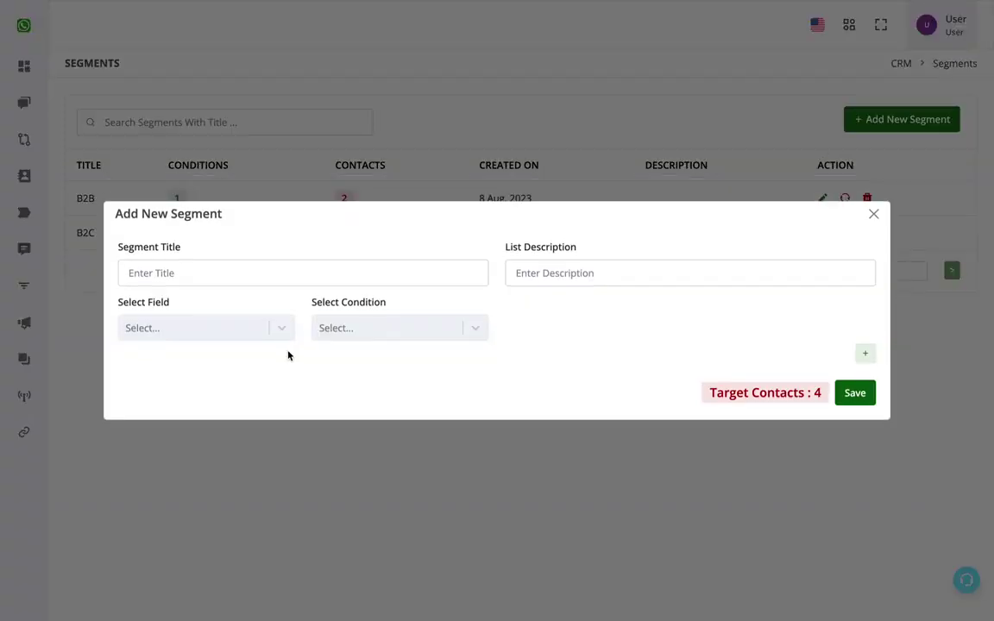
{"action": "left_click", "coordinate": [271, 328]}
{"action": "scroll", "coordinate": [226, 466], "scroll_direction": "down", "scroll_amount": 1}
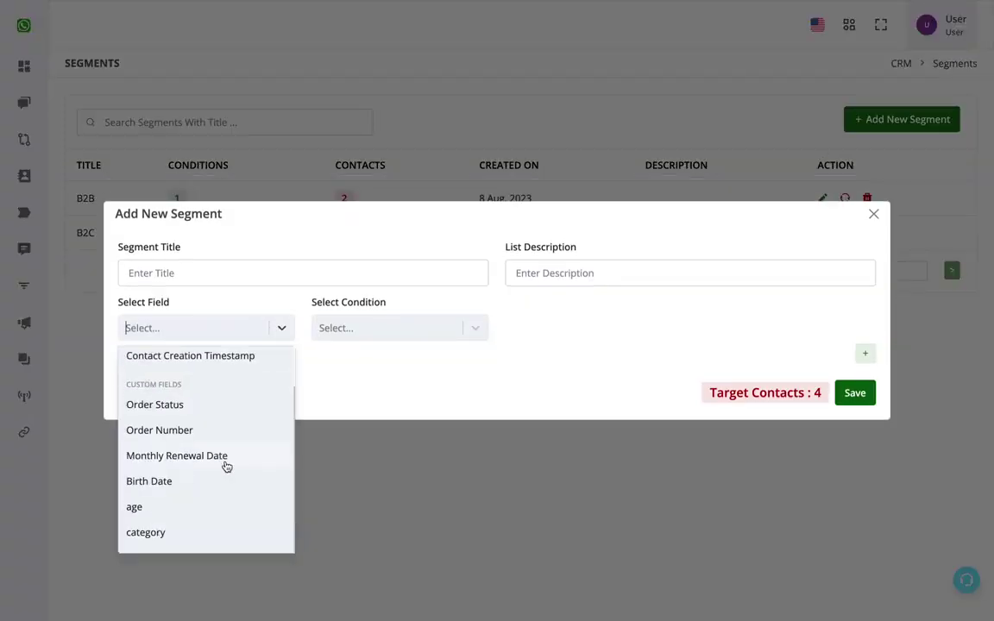
{"action": "left_click", "coordinate": [205, 535]}
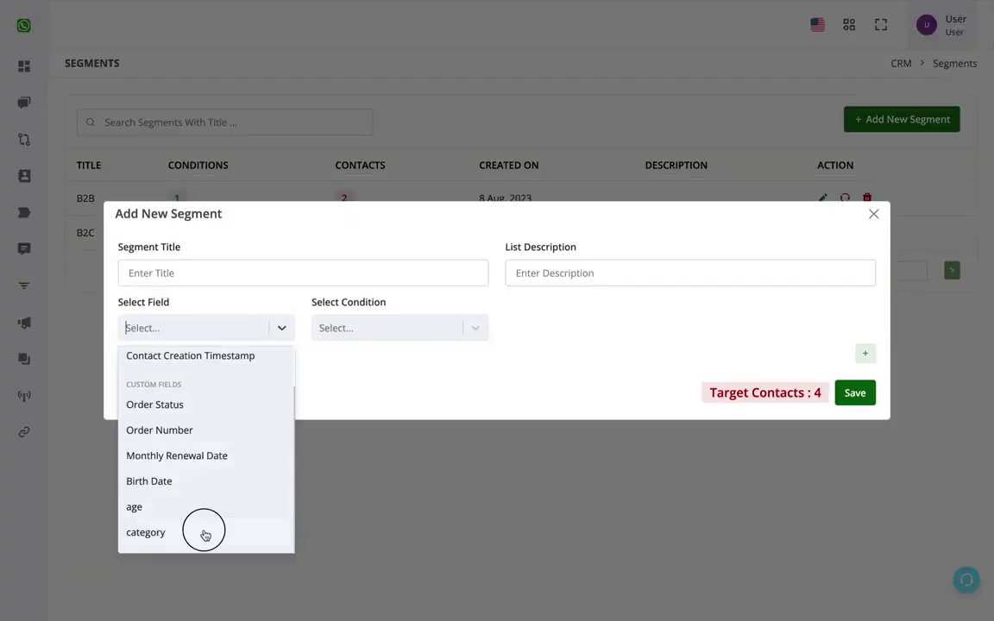
{"action": "left_click", "coordinate": [380, 328]}
{"action": "left_click", "coordinate": [359, 504]}
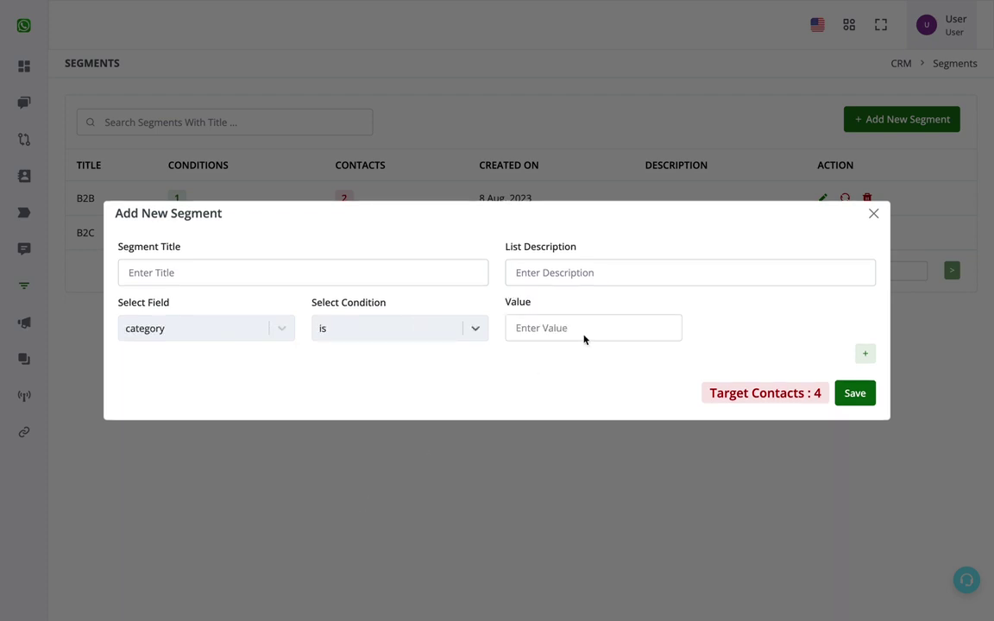
{"action": "left_click", "coordinate": [591, 328]}
{"action": "type", "text": "B2"}
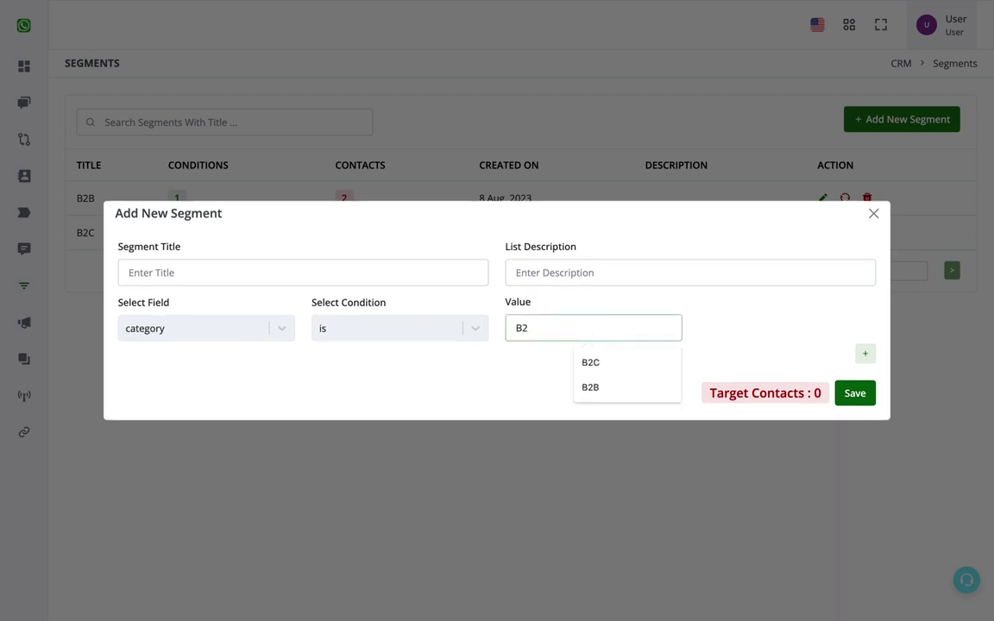
{"action": "type", "text": "B"}
- Add a second condition row to the segment and join it to the first with the OR operator
{"action": "left_click", "coordinate": [864, 353]}
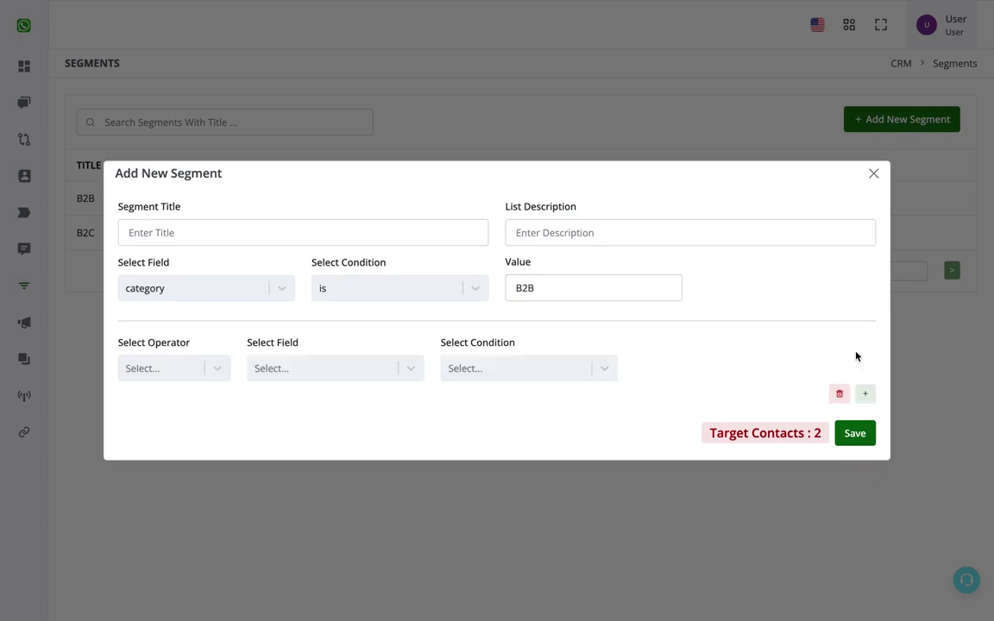
{"action": "left_click", "coordinate": [198, 361]}
{"action": "left_click", "coordinate": [160, 402]}
{"action": "left_click", "coordinate": [317, 368]}
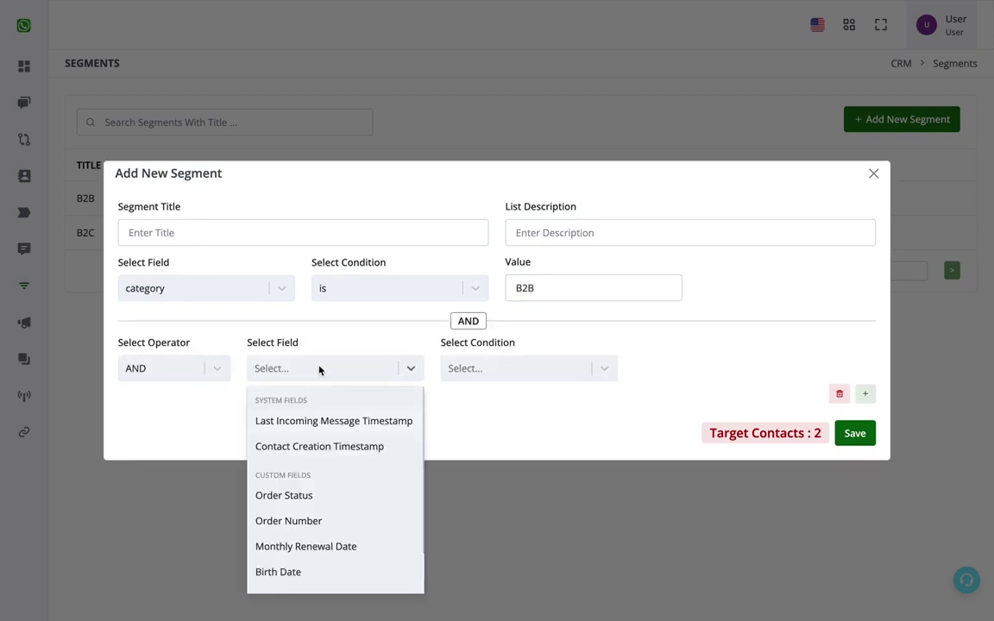
{"action": "left_click", "coordinate": [182, 371]}
{"action": "left_click", "coordinate": [134, 426]}
- Define the segment's second condition as category is B2C
{"action": "left_click", "coordinate": [316, 370]}
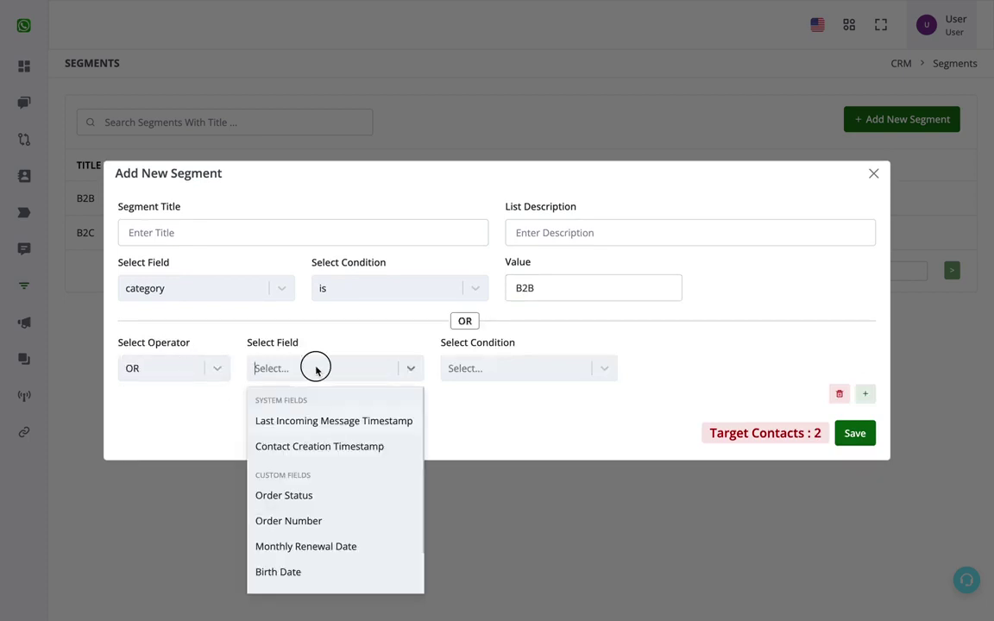
{"action": "scroll", "coordinate": [344, 572], "scroll_direction": "down", "scroll_amount": 2}
{"action": "left_click", "coordinate": [318, 574]}
{"action": "left_click", "coordinate": [470, 371]}
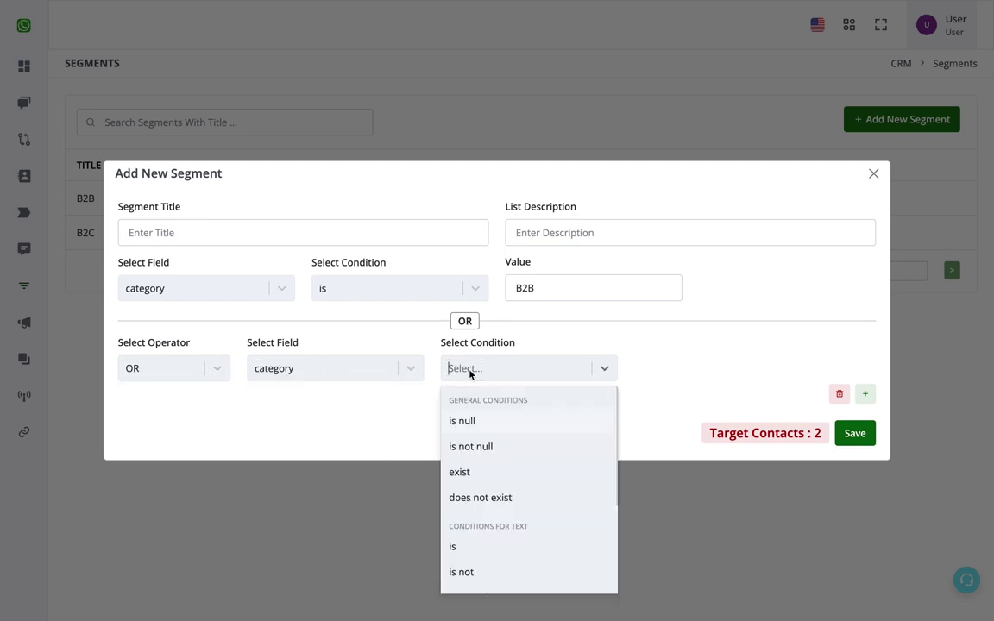
{"action": "left_click", "coordinate": [490, 547]}
{"action": "left_click", "coordinate": [672, 368]}
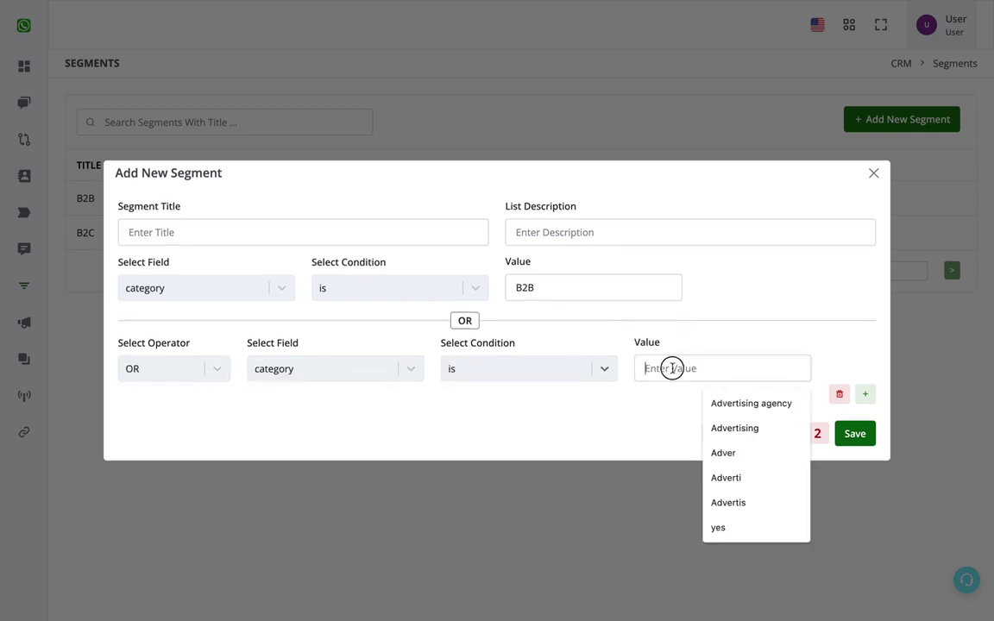
{"action": "type", "text": "B2"}
{"action": "left_click", "coordinate": [720, 403]}
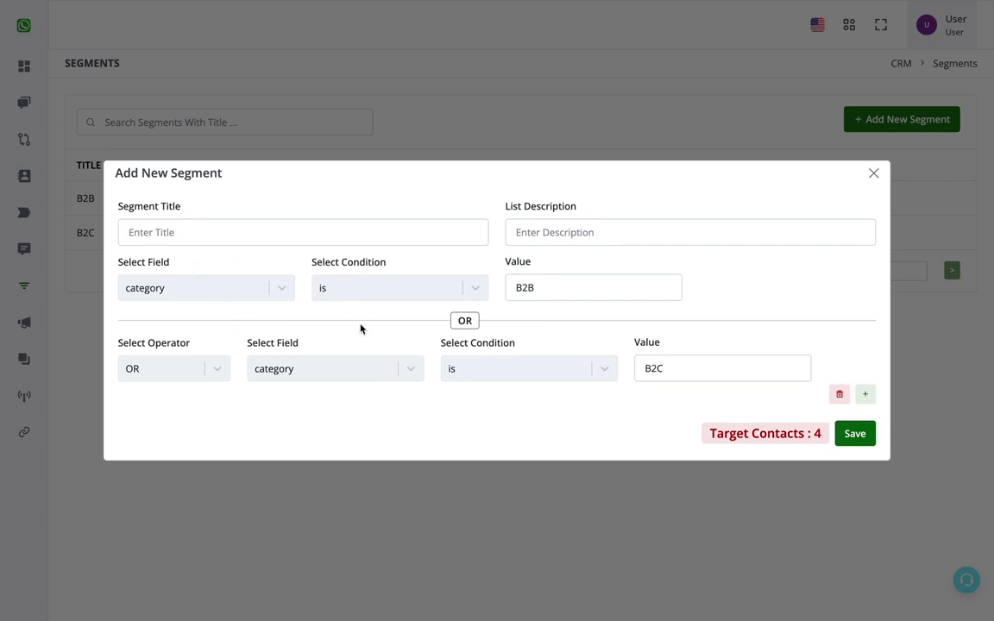
- Title the combined segment "B2B and B2C" and save it
{"action": "left_click", "coordinate": [183, 234]}
{"action": "type", "text": "B"}
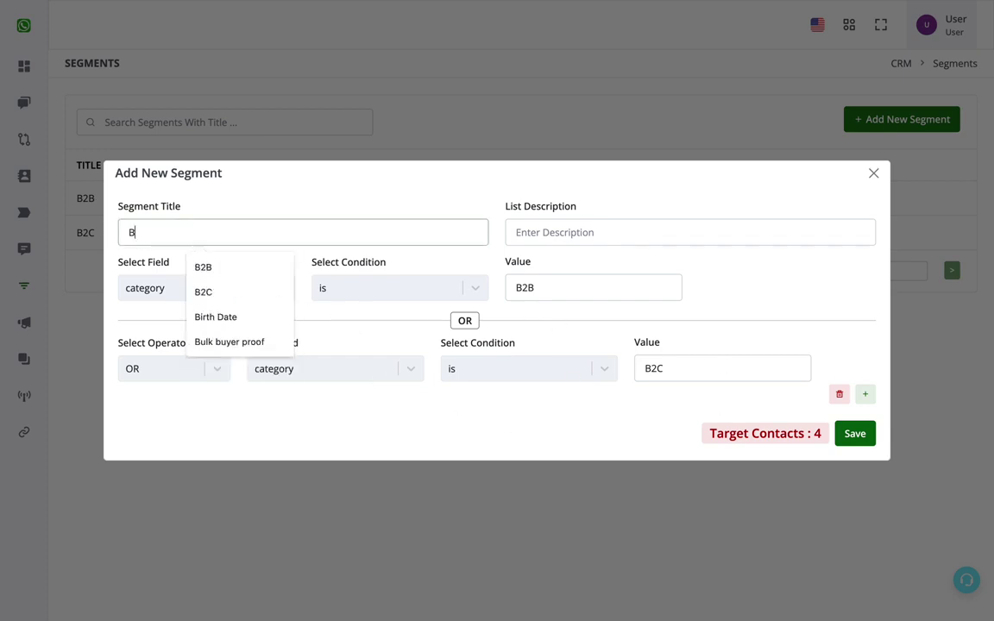
{"action": "type", "text": "2B and B2C"}
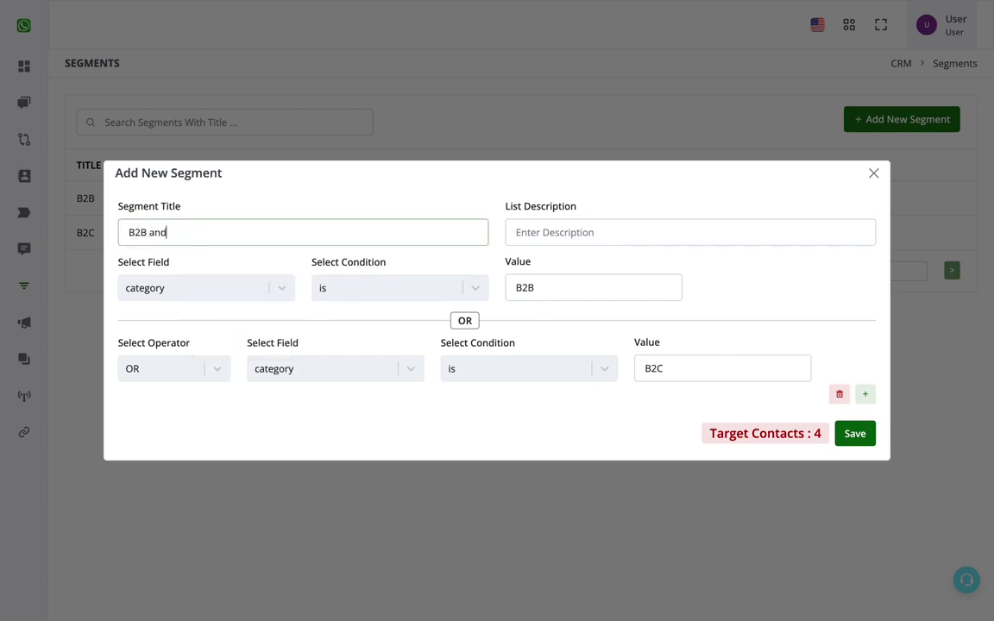
{"action": "left_click", "coordinate": [853, 434]}
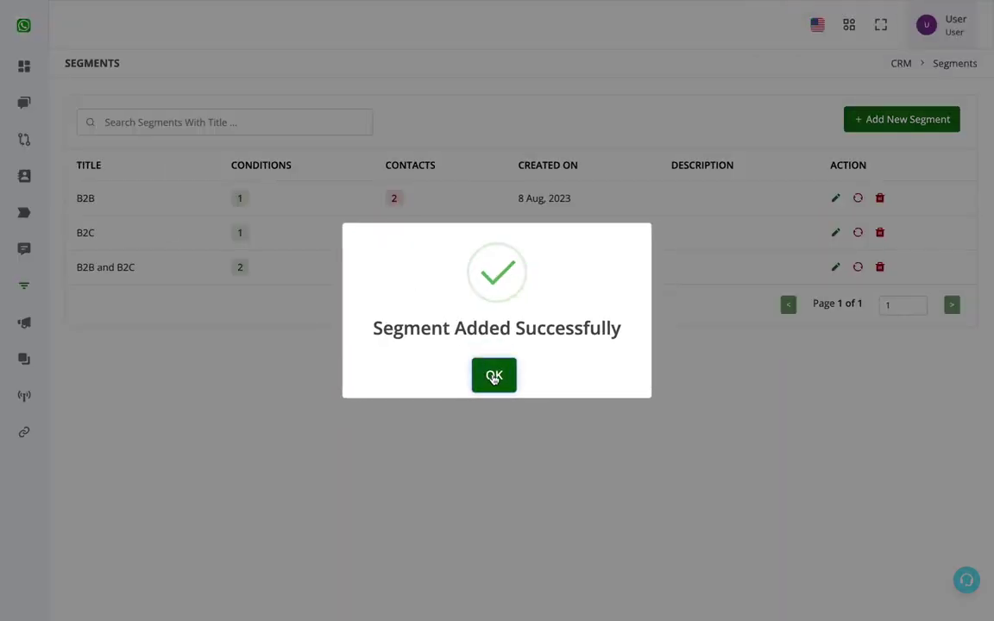
{"action": "left_click", "coordinate": [493, 373]}
- Create a new campaign named Test, keeping the Immediate campaign type
{"action": "mouse_move", "coordinate": [24, 222]}
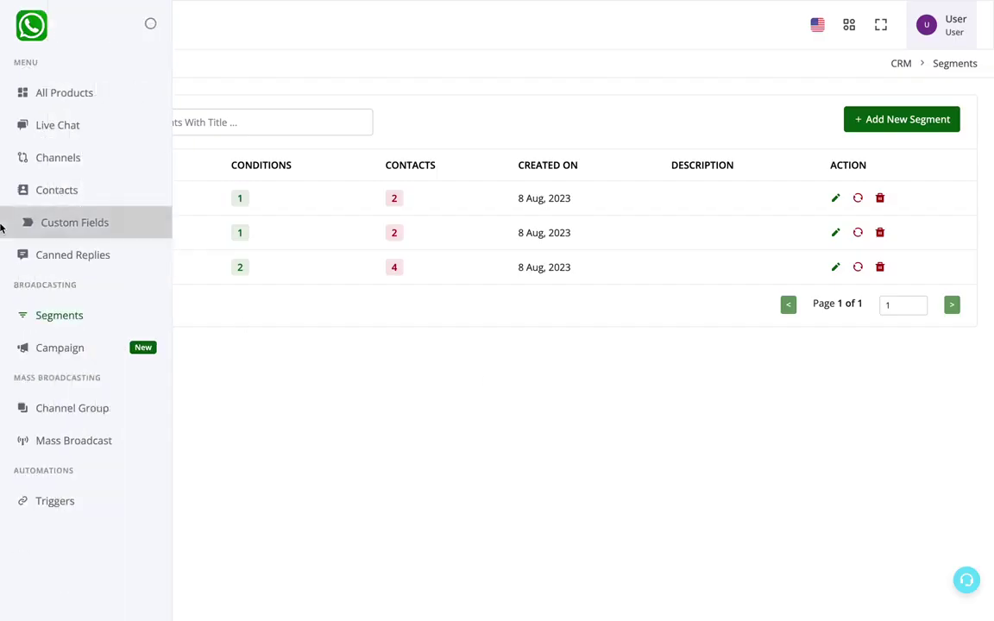
{"action": "left_click", "coordinate": [45, 354]}
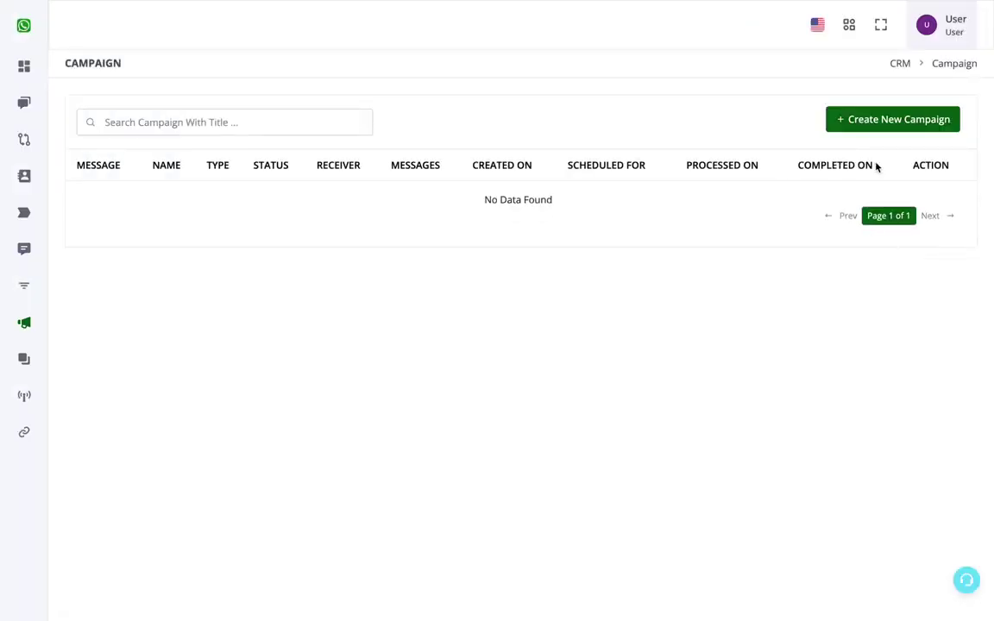
{"action": "left_click", "coordinate": [892, 121]}
{"action": "left_click", "coordinate": [407, 118]}
{"action": "type", "text": "Test"}
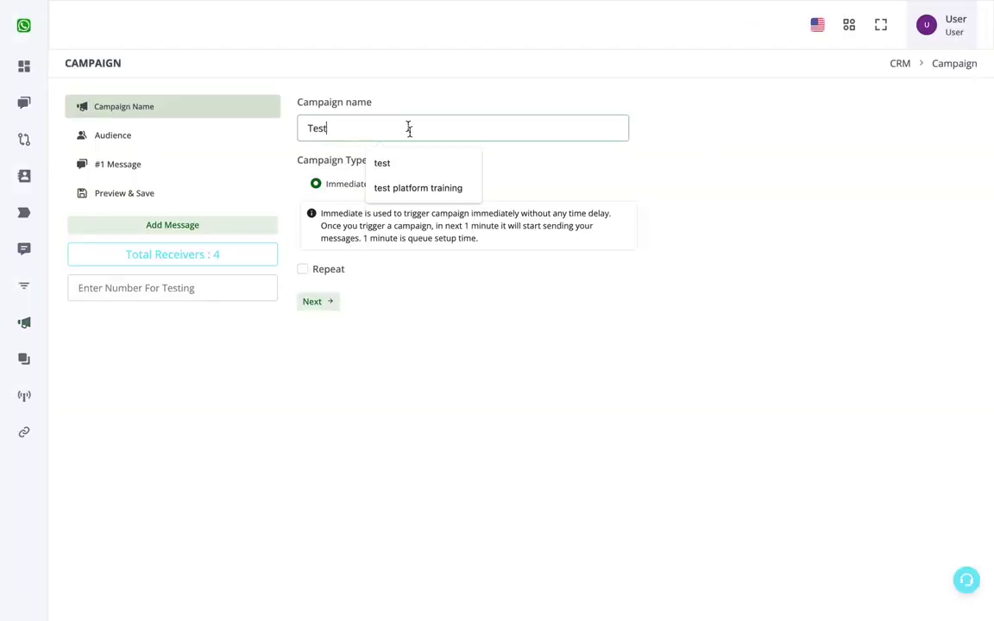
{"action": "left_click", "coordinate": [492, 326]}
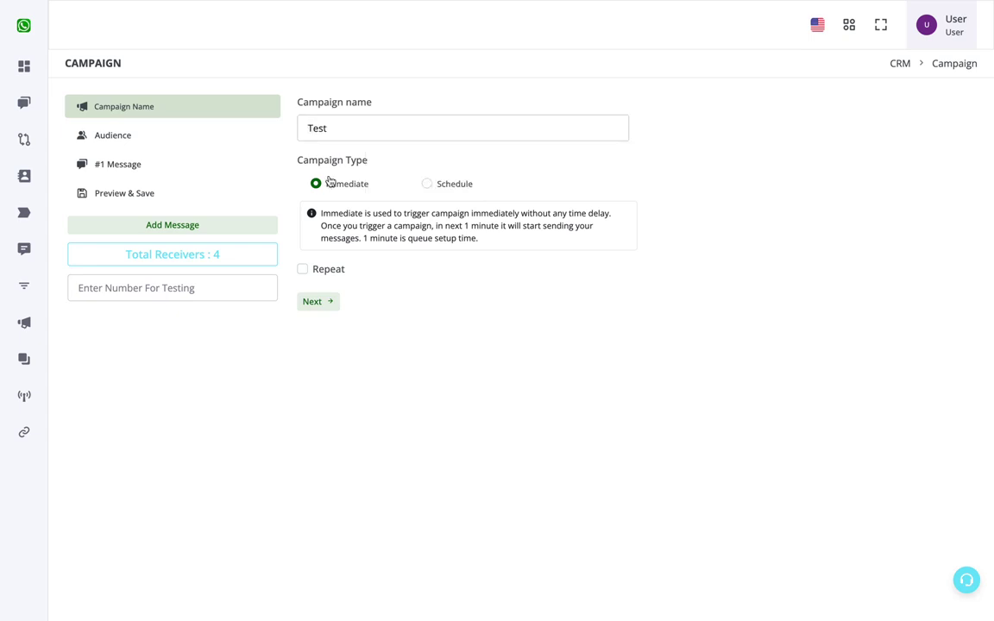
- Make the campaign audience segmented and load the conditions of the B2C segment
{"action": "left_click", "coordinate": [171, 135]}
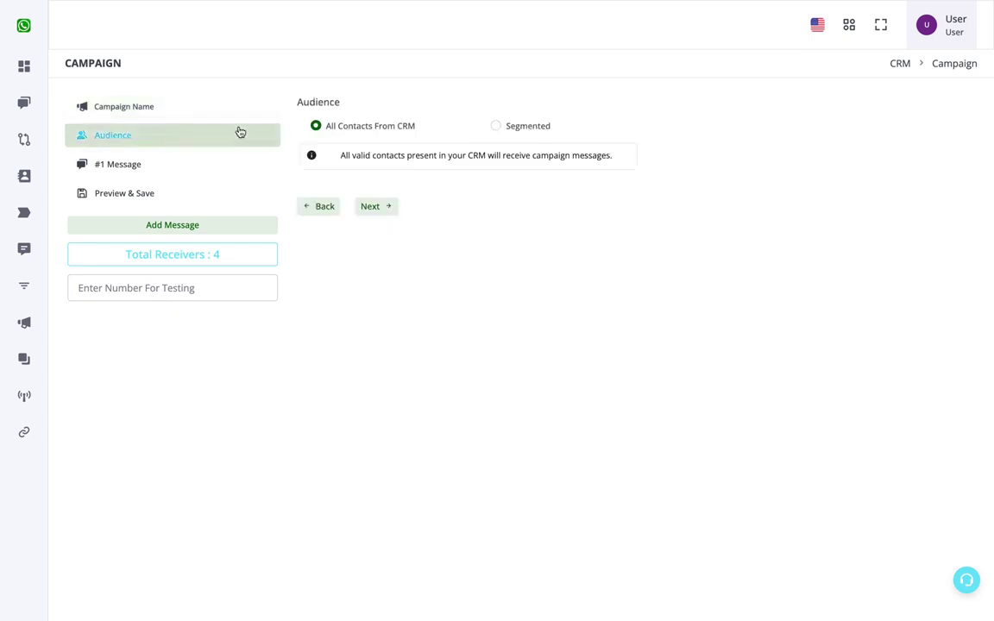
{"action": "left_click", "coordinate": [524, 130]}
{"action": "left_click", "coordinate": [430, 241]}
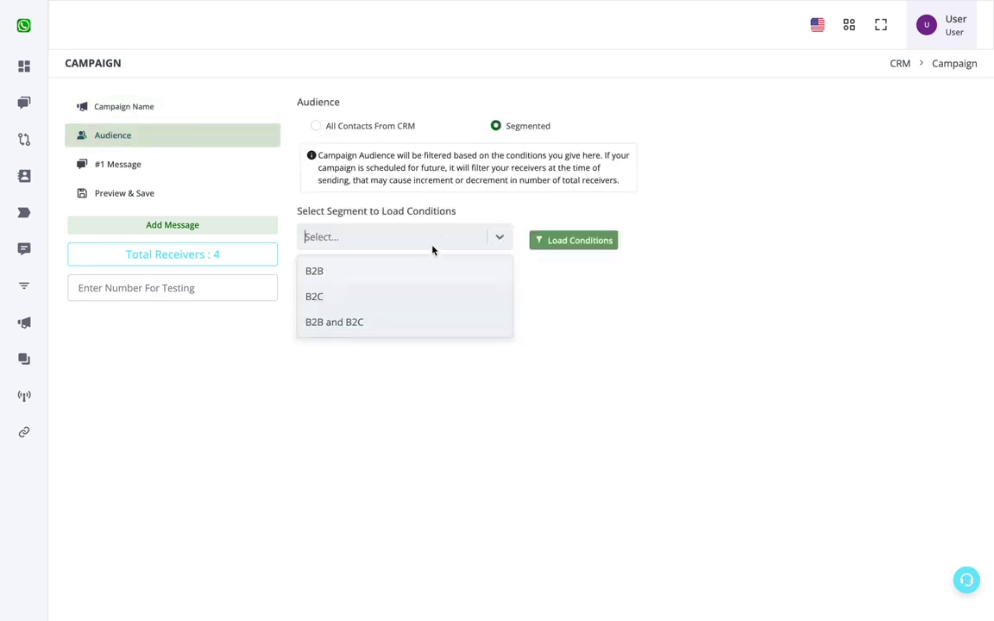
{"action": "left_click", "coordinate": [365, 295]}
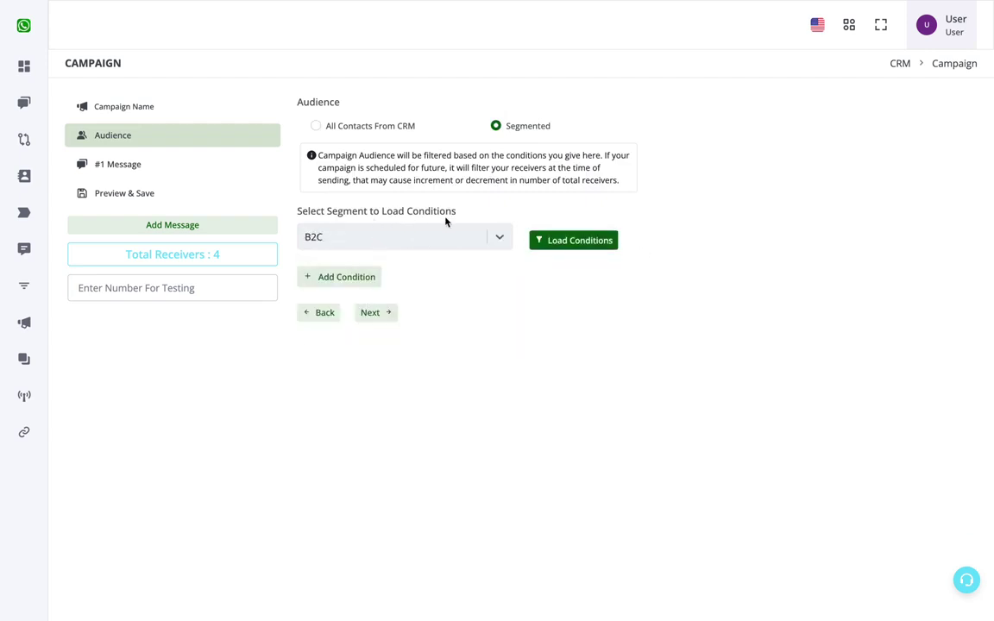
{"action": "left_click", "coordinate": [594, 242]}
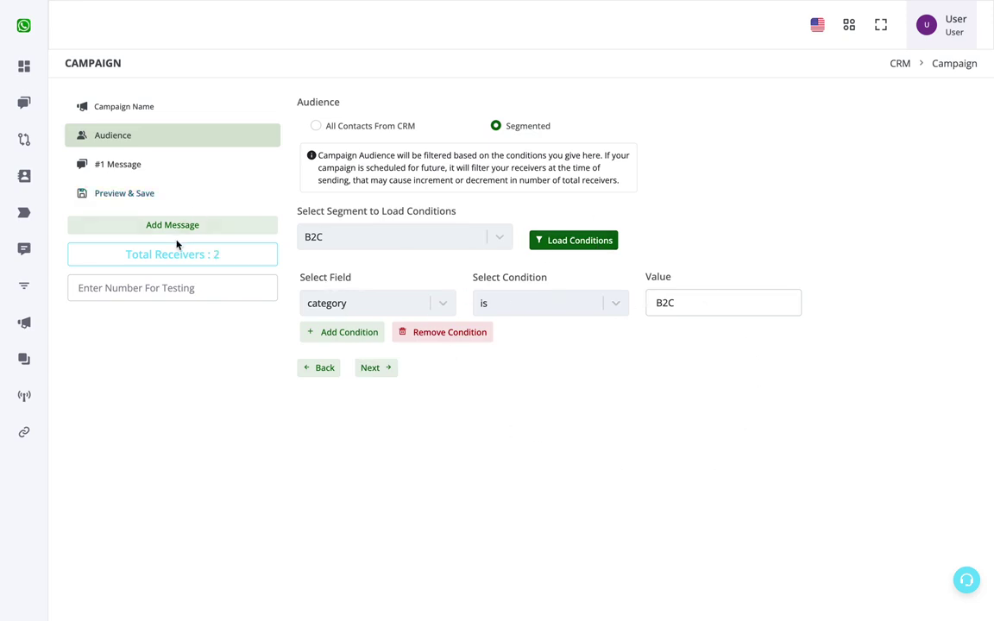
- Assign Channel #1 to the campaign's first message
{"action": "left_click", "coordinate": [164, 170]}
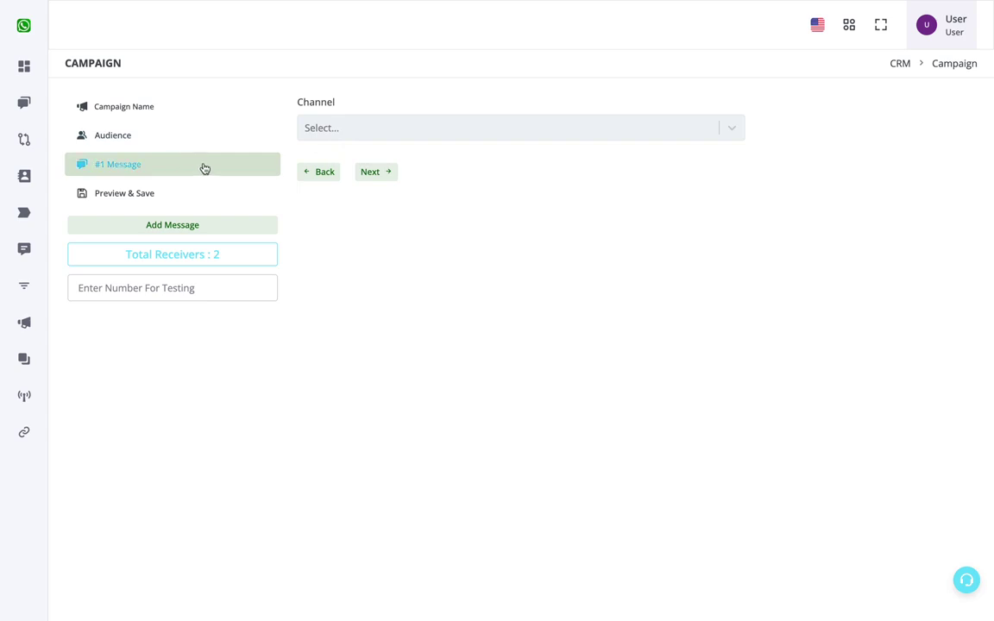
{"action": "left_click", "coordinate": [354, 129]}
{"action": "left_click", "coordinate": [353, 161]}
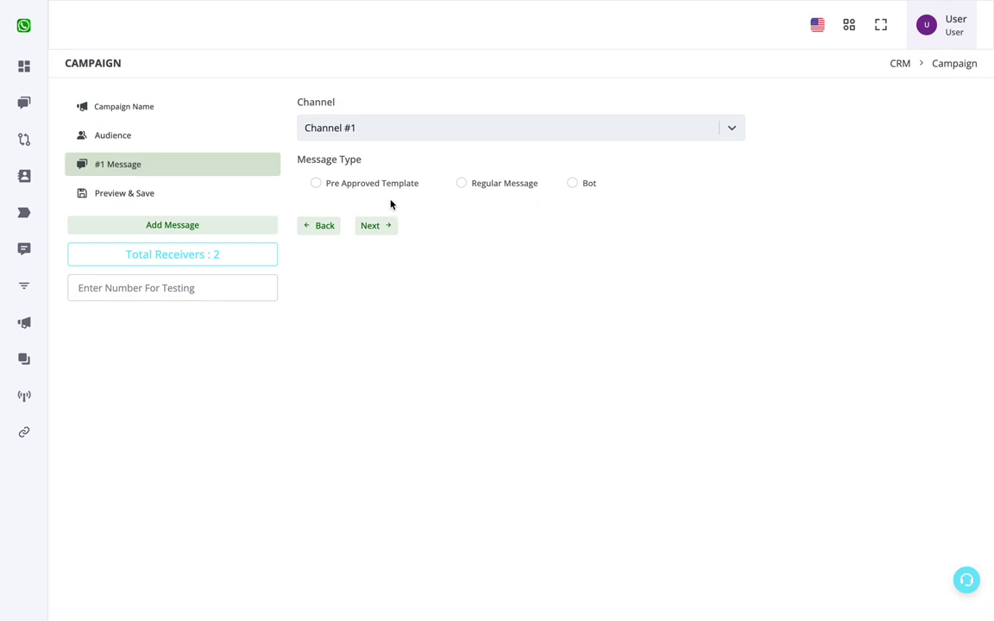
- Try the Regular Message type for the first message and read its delivery notice
{"action": "left_click", "coordinate": [499, 197]}
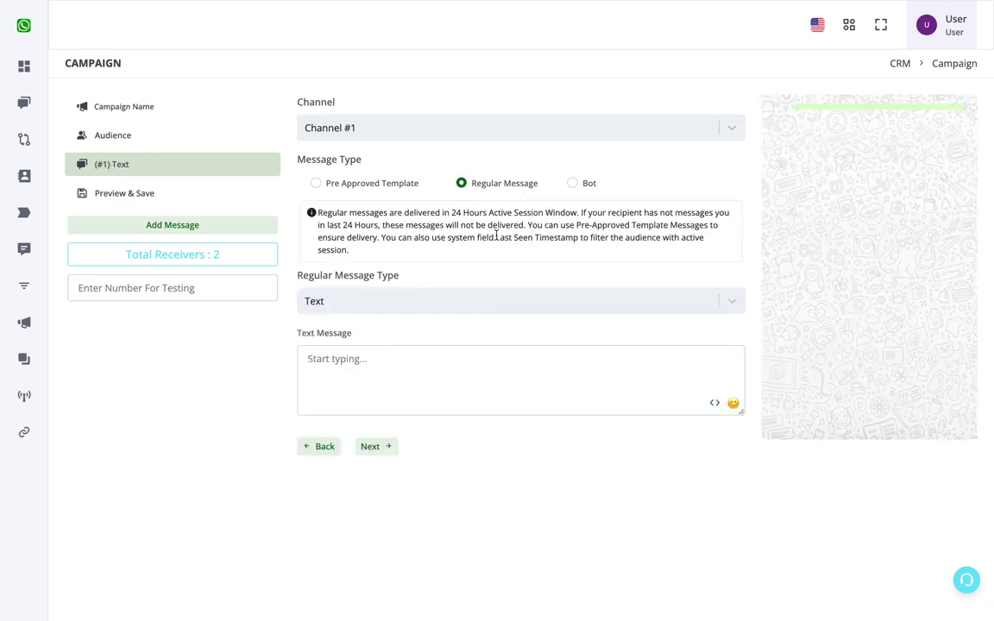
{"action": "double_click", "coordinate": [371, 213]}
{"action": "triple_click", "coordinate": [428, 226]}
{"action": "left_click", "coordinate": [431, 226]}
- Set the first message's type to Pre Approved Template and check which templates are available
{"action": "left_click", "coordinate": [397, 185]}
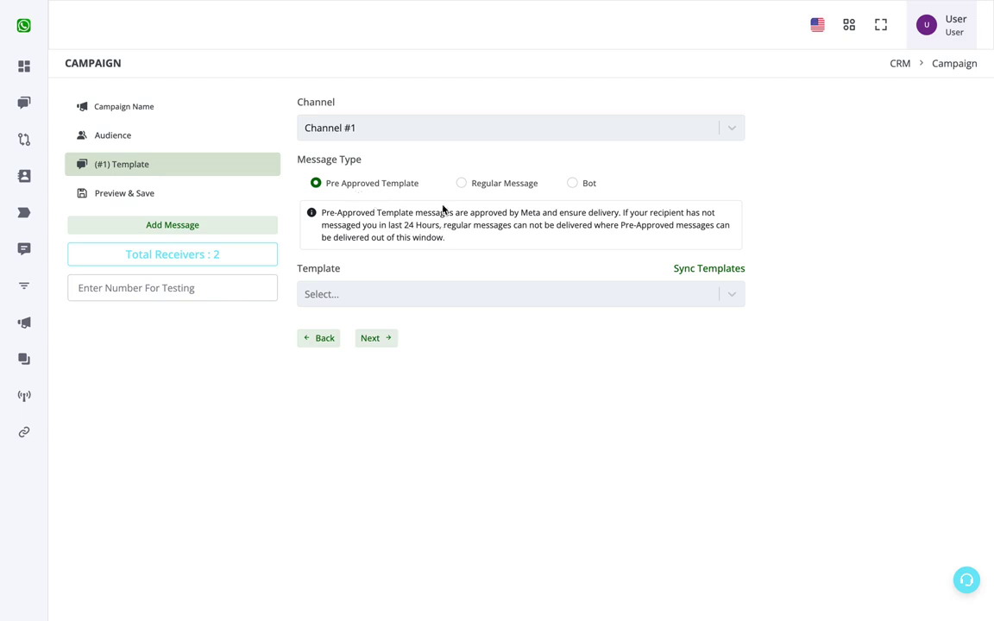
{"action": "left_click", "coordinate": [470, 299]}
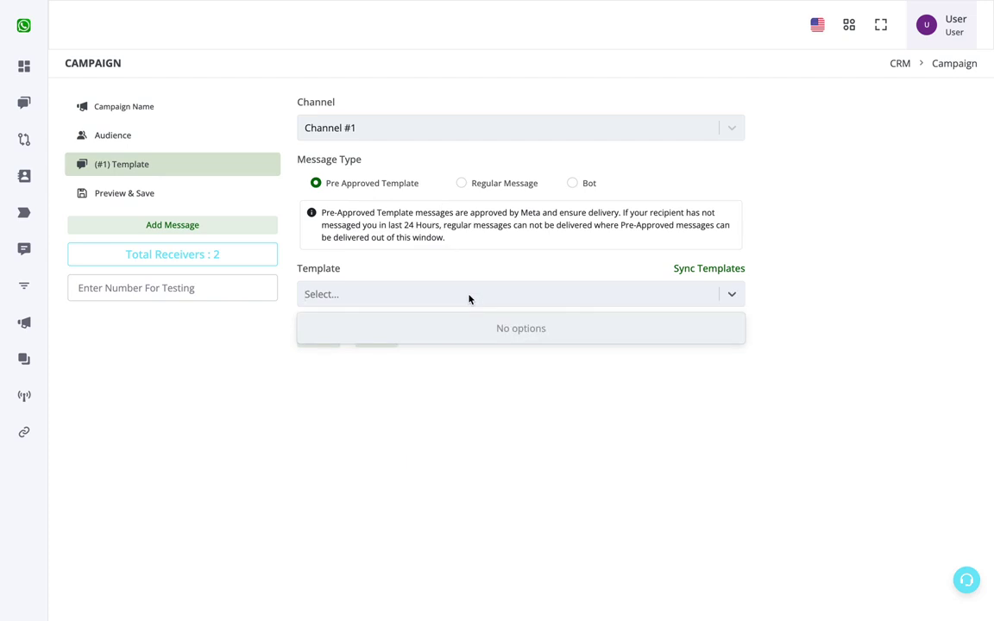
{"action": "left_click", "coordinate": [507, 270]}
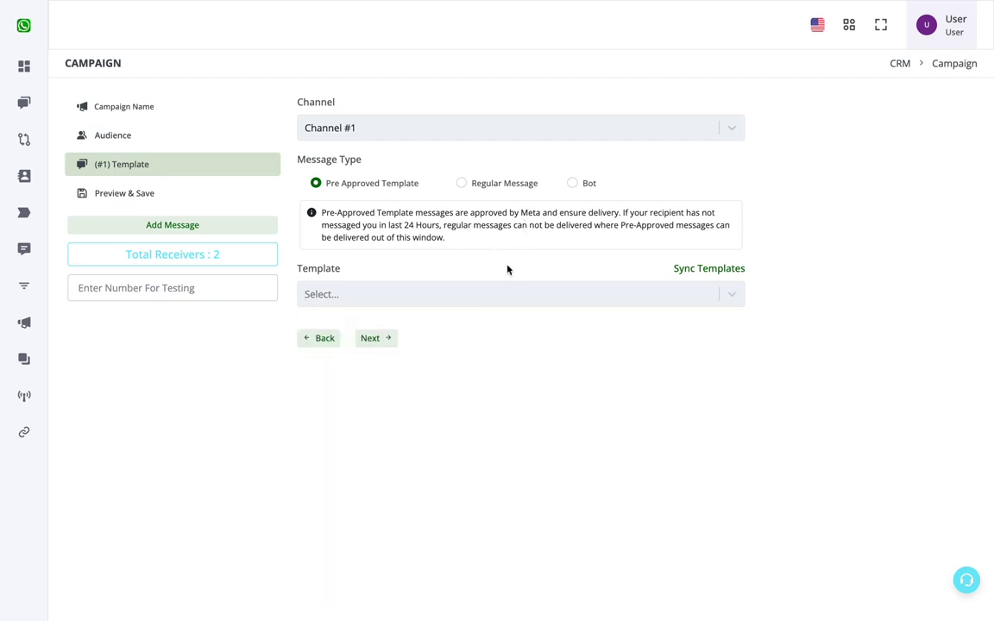
{"action": "left_click", "coordinate": [537, 293]}
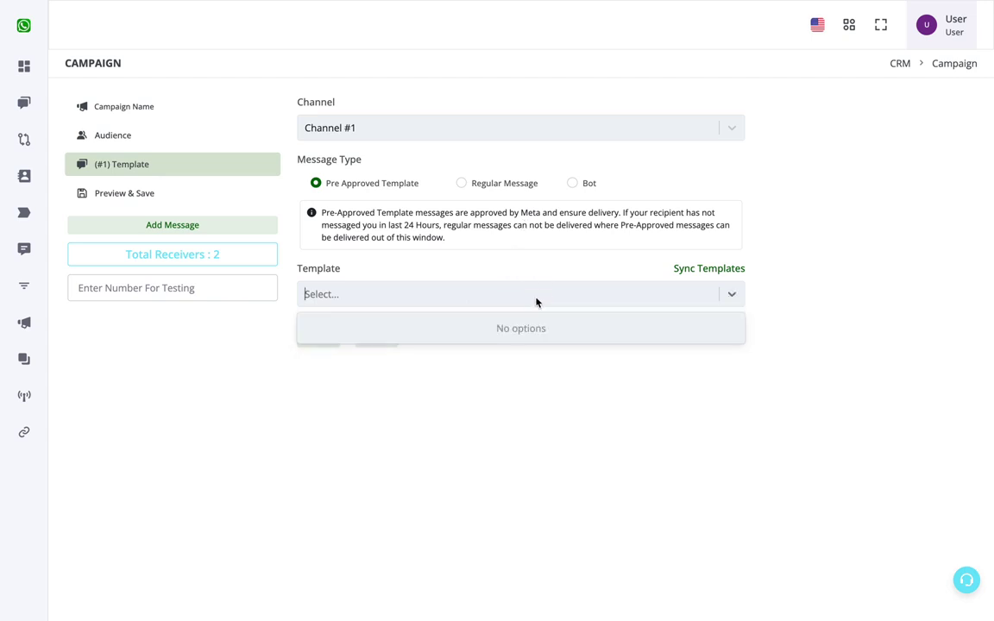
{"action": "left_click", "coordinate": [595, 264]}
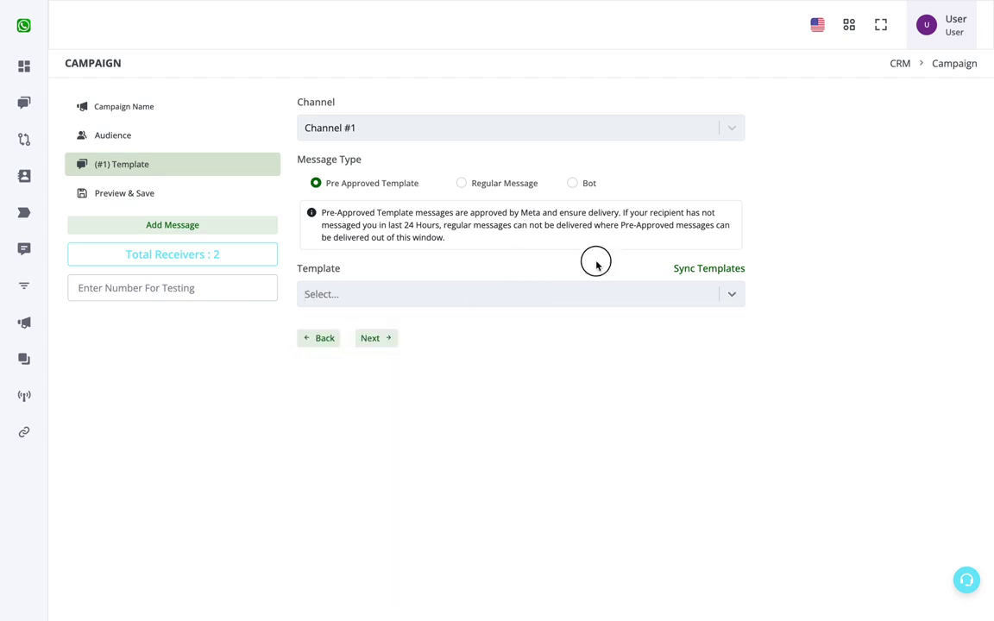
- Synchronize the templates and choose test alert 3_en for the first message
{"action": "left_click", "coordinate": [718, 271]}
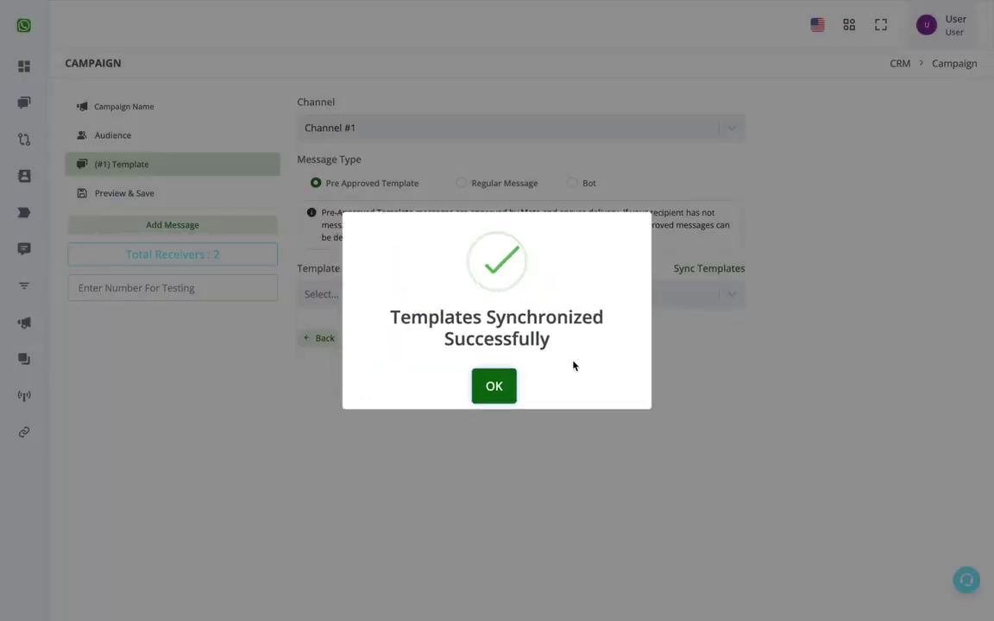
{"action": "left_click", "coordinate": [497, 382]}
{"action": "left_click", "coordinate": [511, 294]}
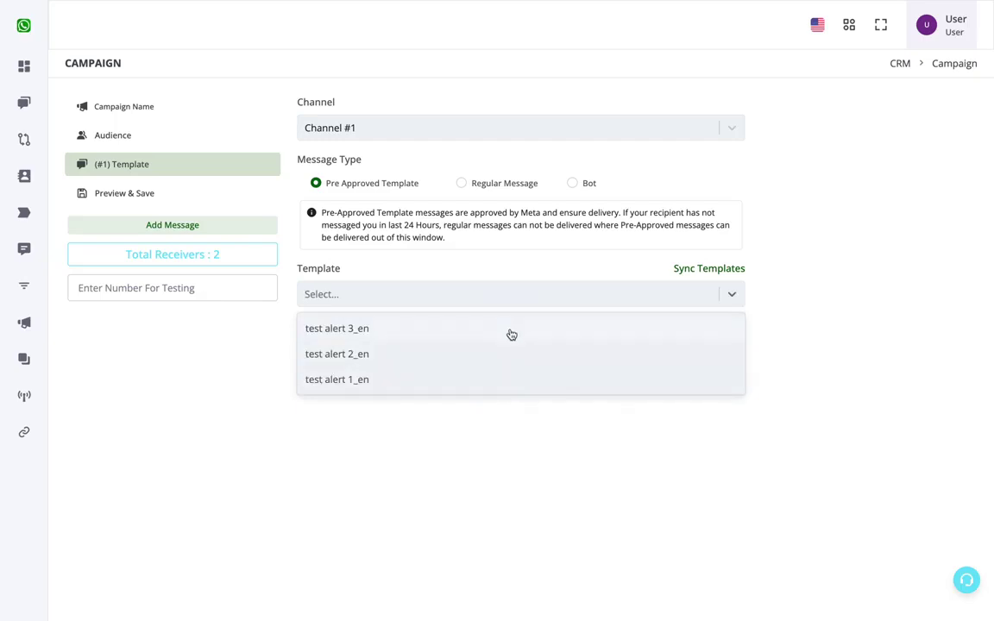
{"action": "left_click", "coordinate": [510, 333]}
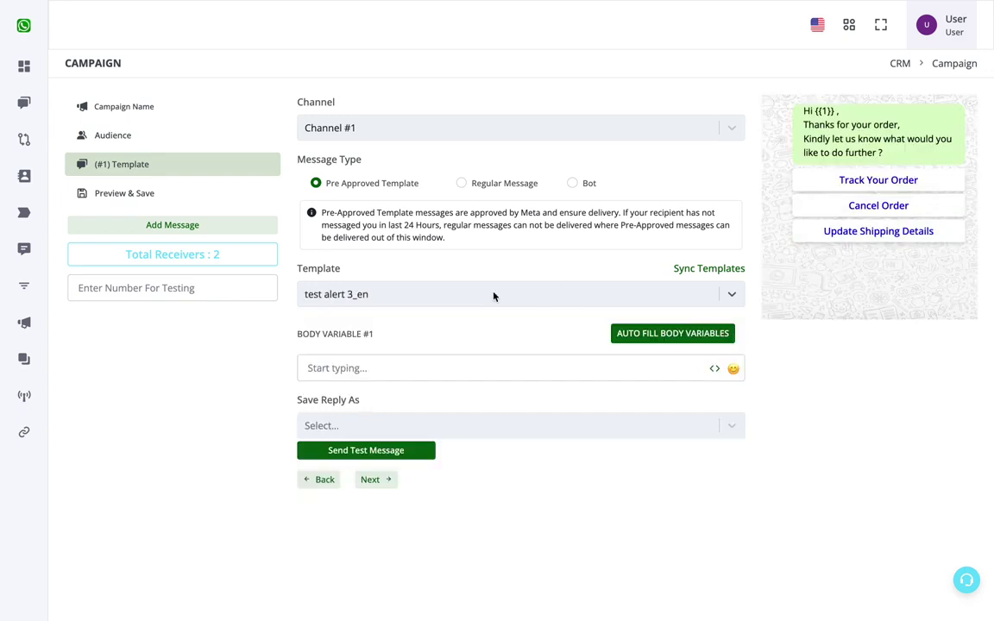
- Check the template preview, try the fixed text "Sir / Mam" as body variable #1, and clear it again
{"action": "left_click", "coordinate": [419, 366]}
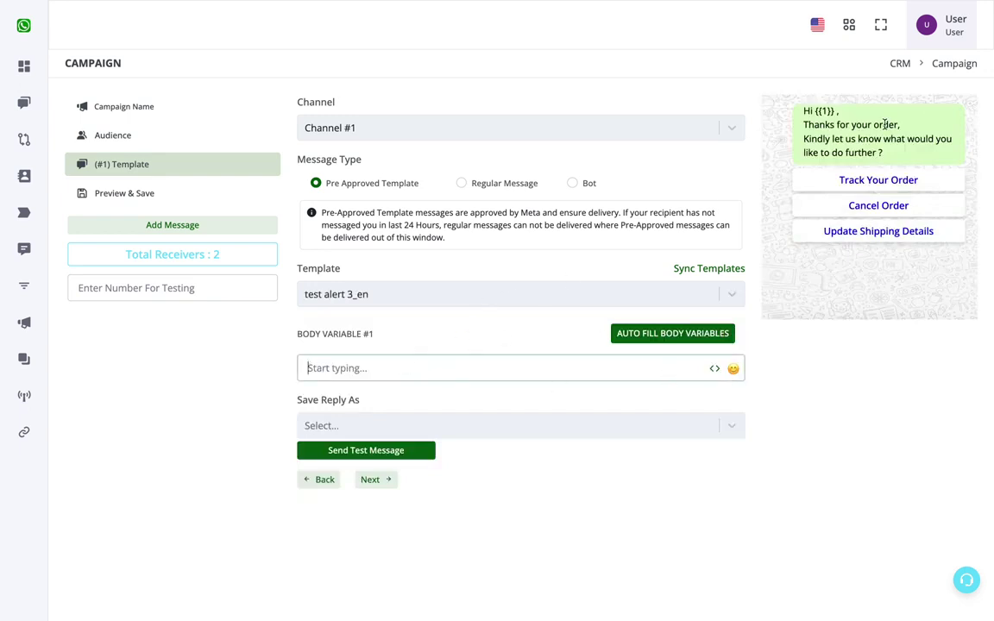
{"action": "left_click", "coordinate": [822, 110]}
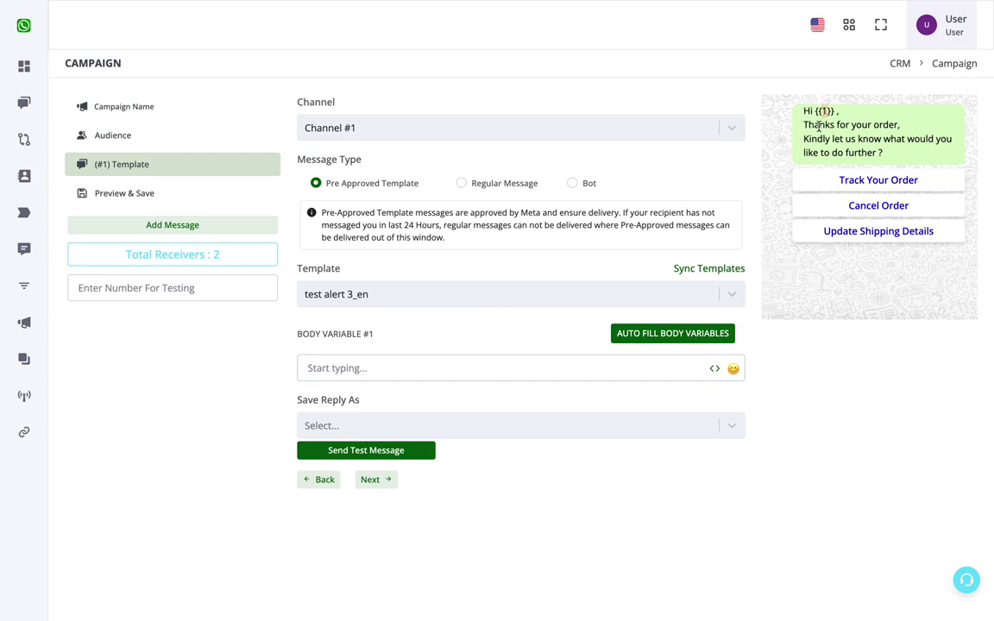
{"action": "left_click_drag", "start_coordinate": [807, 121], "coordinate": [900, 167]}
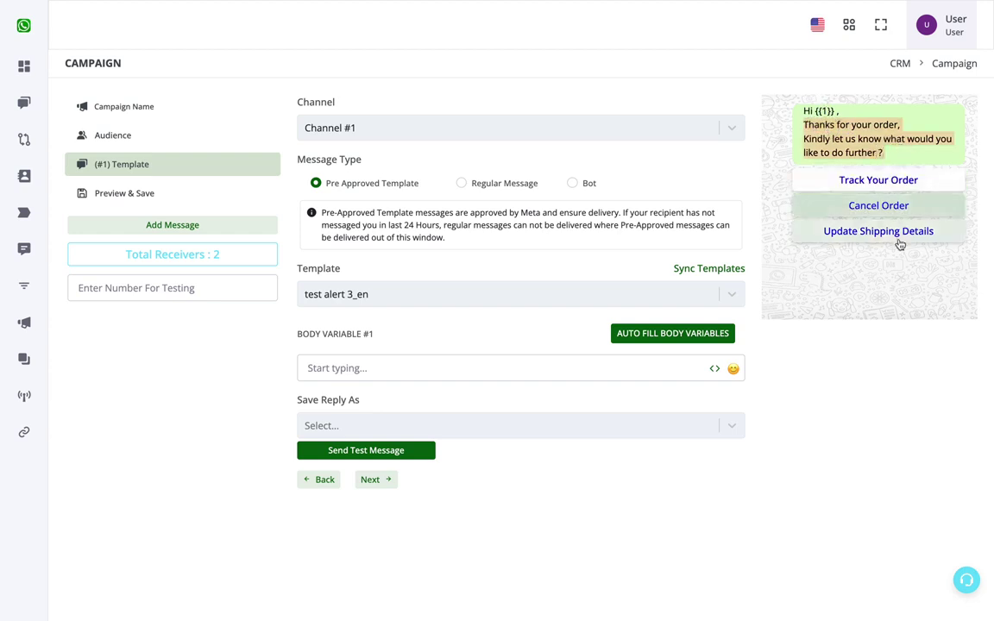
{"action": "left_click", "coordinate": [856, 125]}
{"action": "left_click", "coordinate": [518, 365]}
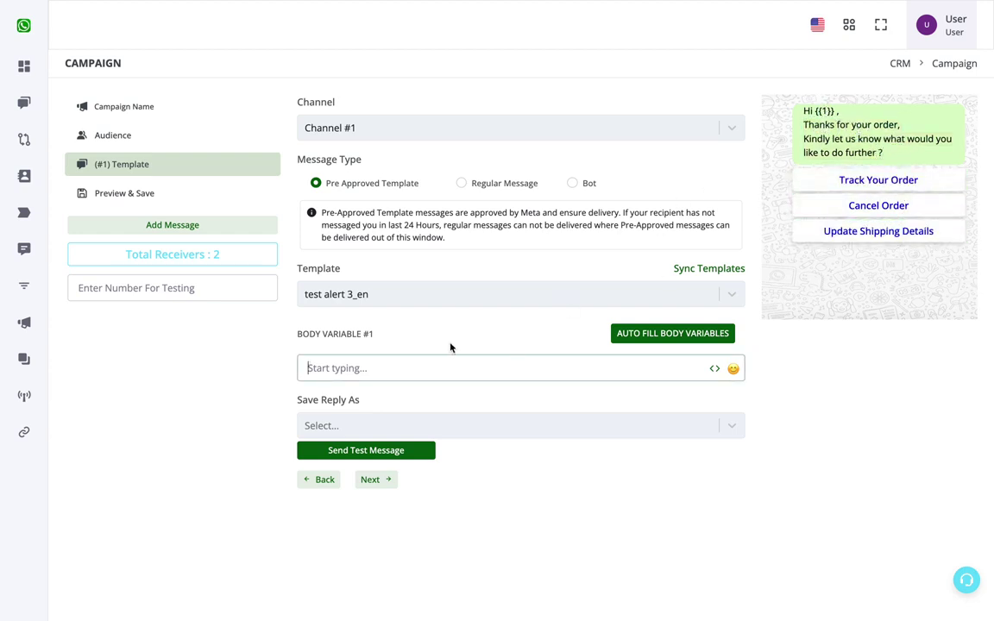
{"action": "type", "text": "Sir / Nam"}
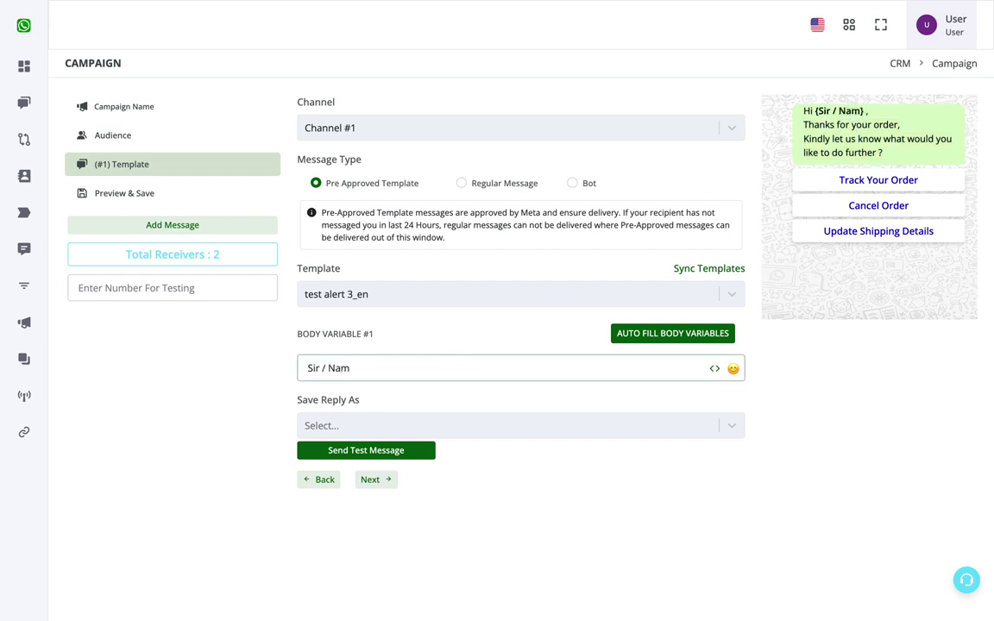
{"action": "type", "text": "e"}
{"action": "key", "text": "BackSpace"}
{"action": "key", "text": "BackSpace"}
{"action": "key", "text": "BackSpace"}
{"action": "key", "text": "BackSpace"}
{"action": "type", "text": "Mam"}
{"action": "triple_click", "coordinate": [362, 371]}
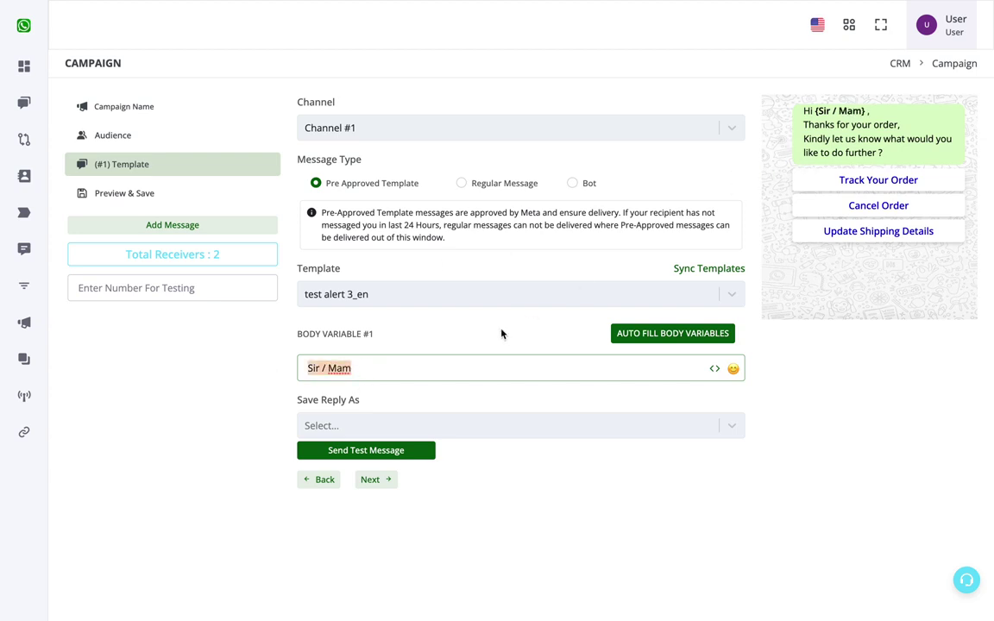
{"action": "key", "text": "BackSpace"}
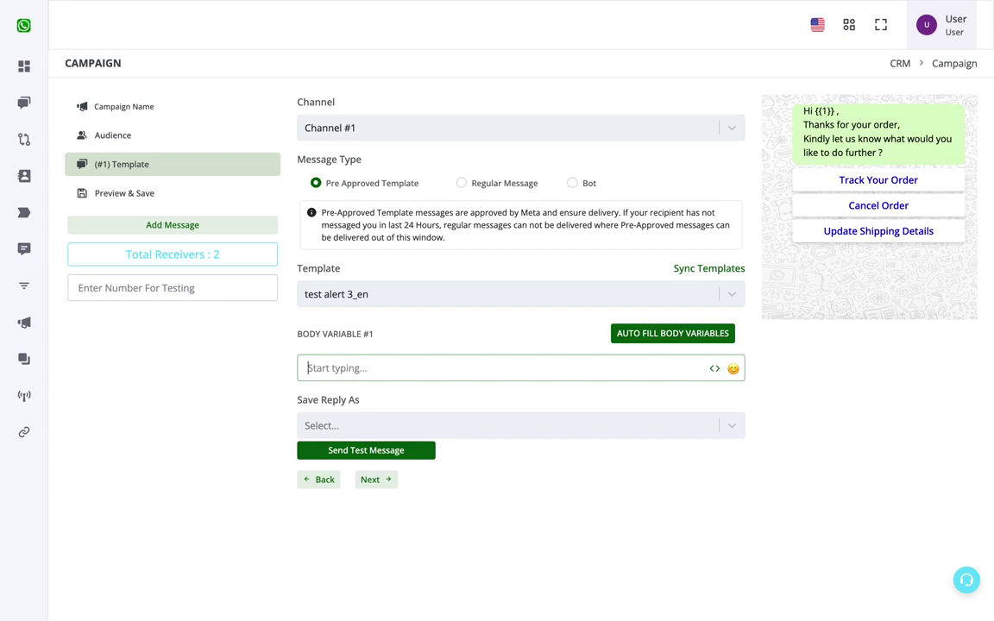
- Fill the first message's body variable #1 with the Chat Name variable and check it in the preview
{"action": "left_click", "coordinate": [715, 370]}
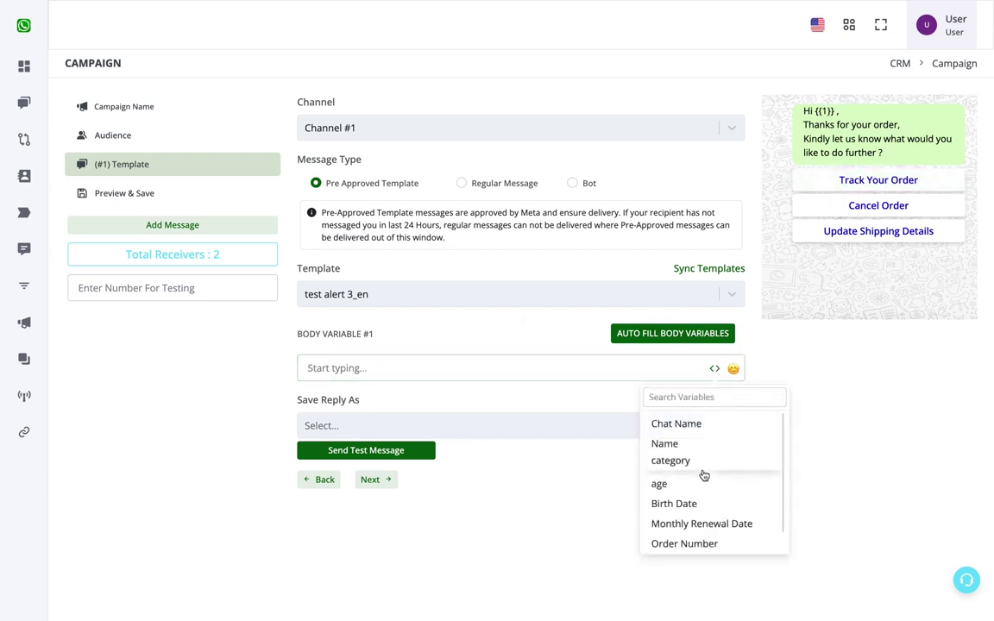
{"action": "scroll", "coordinate": [704, 475], "scroll_direction": "down", "scroll_amount": 1}
{"action": "scroll", "coordinate": [704, 476], "scroll_direction": "up", "scroll_amount": 1}
{"action": "scroll", "coordinate": [704, 481], "scroll_direction": "down", "scroll_amount": 1}
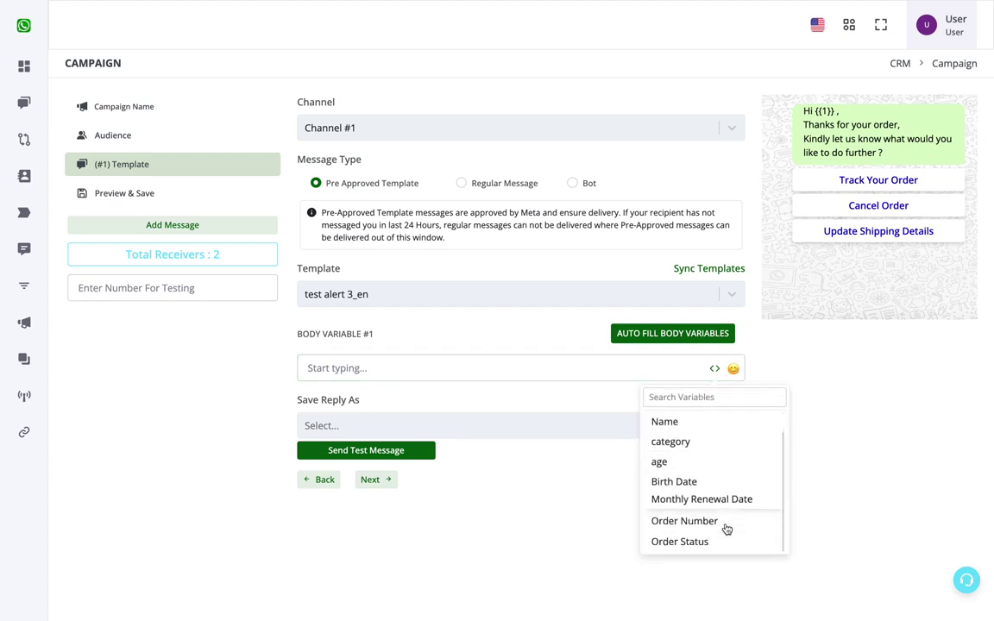
{"action": "scroll", "coordinate": [726, 530], "scroll_direction": "up", "scroll_amount": 1}
{"action": "left_click", "coordinate": [690, 423]}
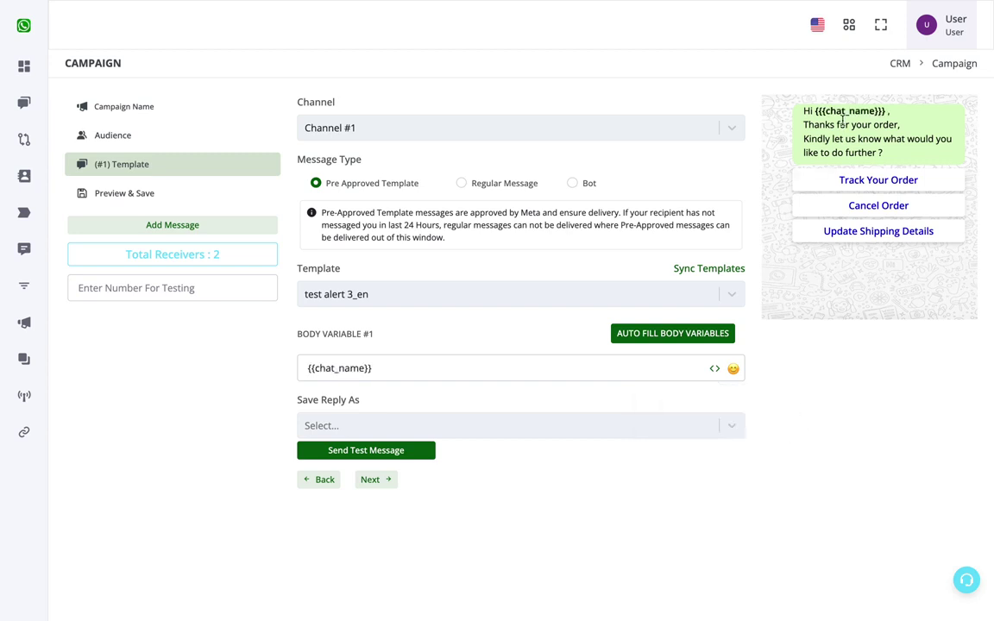
{"action": "left_click_drag", "start_coordinate": [814, 110], "coordinate": [884, 105]}
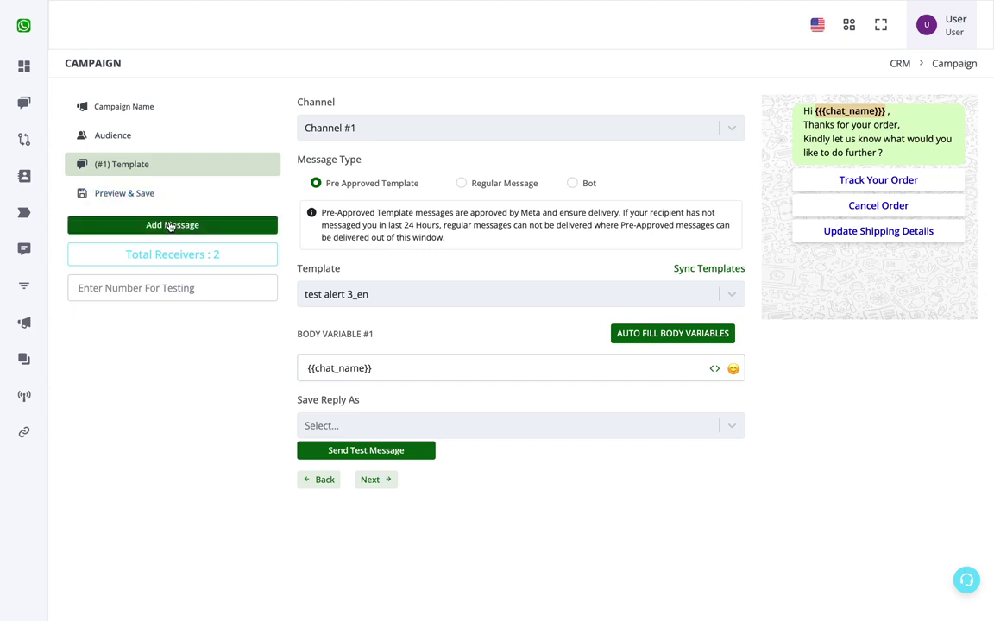
- Add a second message on Channel #1 as a Pre Approved Template, using test alert 2_en
{"action": "left_click", "coordinate": [255, 229]}
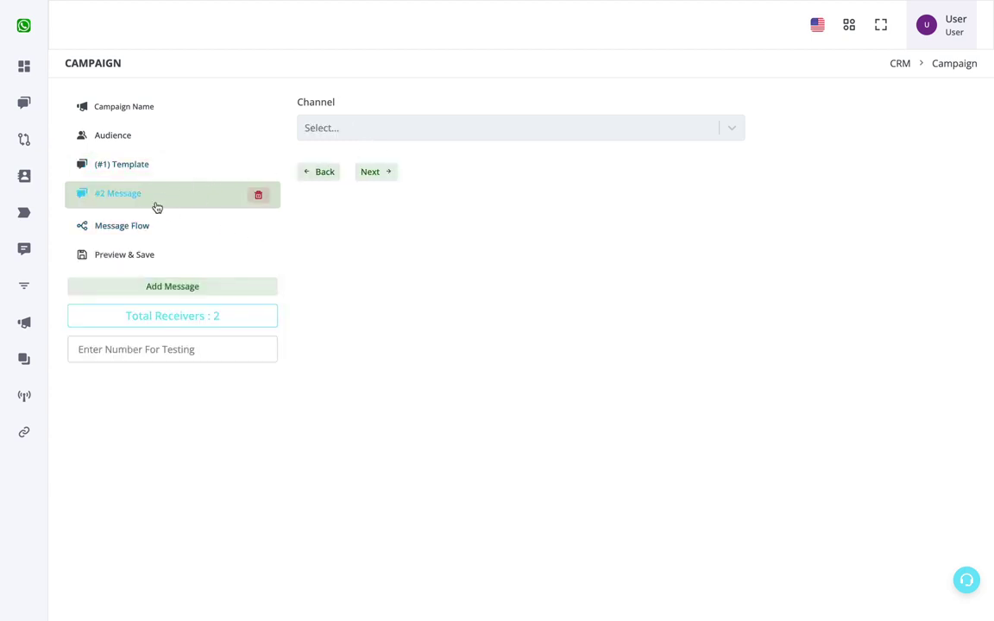
{"action": "left_click", "coordinate": [412, 131]}
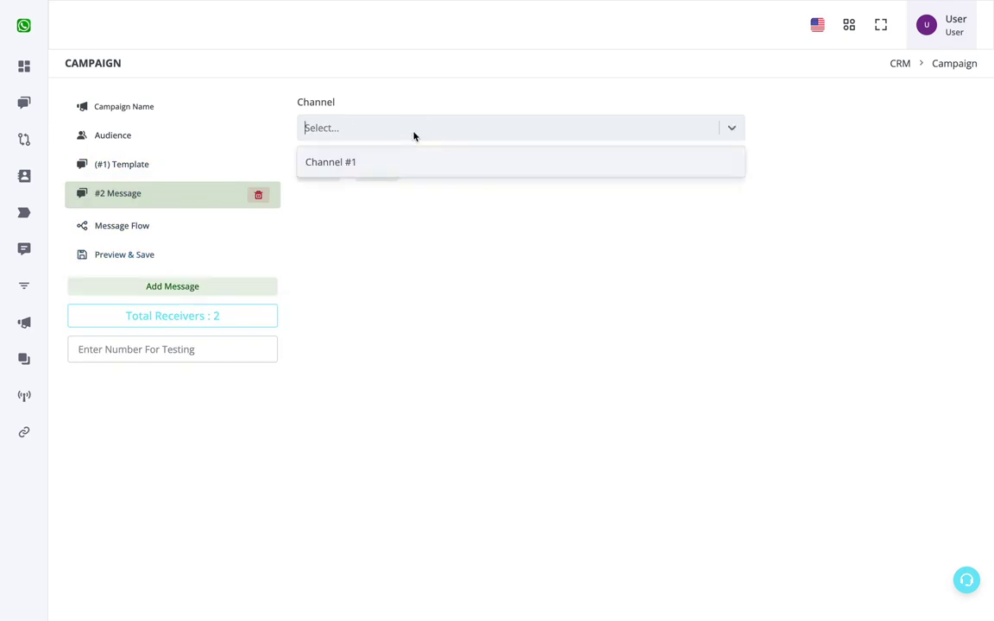
{"action": "left_click", "coordinate": [373, 161]}
{"action": "left_click", "coordinate": [400, 188]}
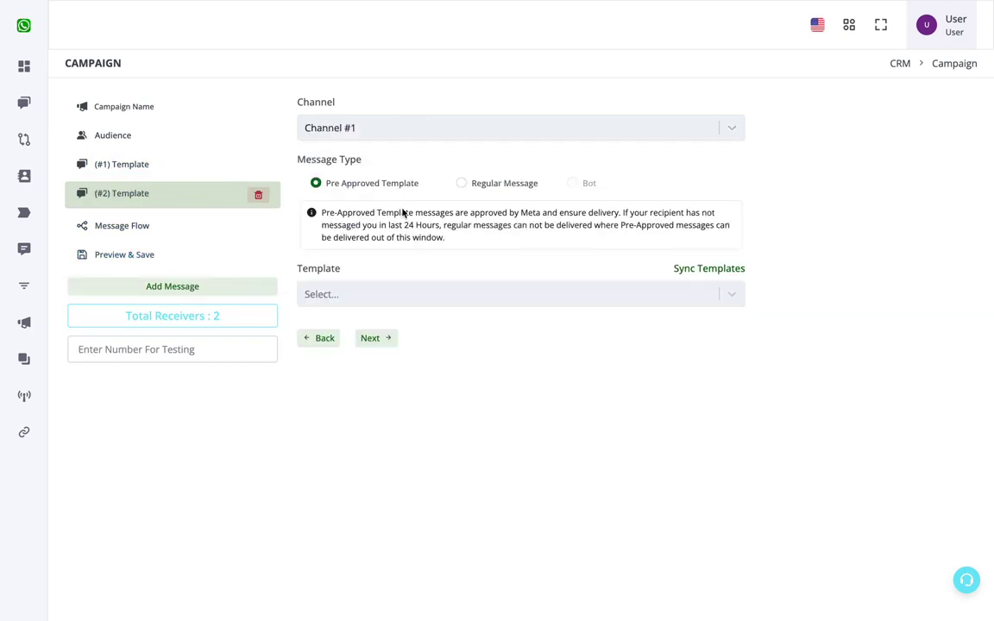
{"action": "left_click", "coordinate": [456, 291]}
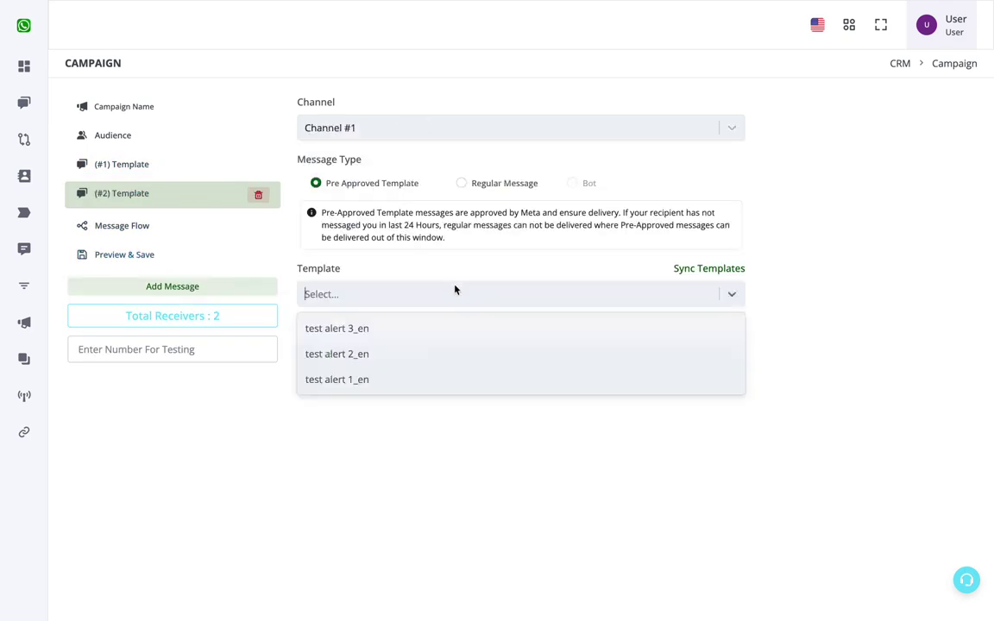
{"action": "left_click", "coordinate": [460, 354]}
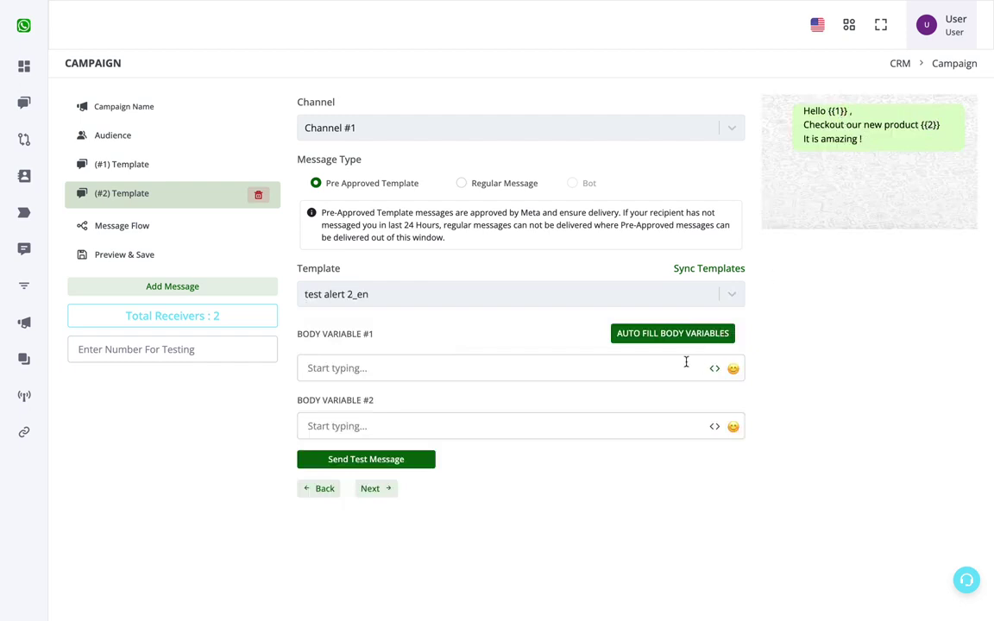
- Fill the second message's body variable #1 with Chat Name and body variable #2 with Order Number
{"action": "left_click", "coordinate": [714, 369]}
{"action": "left_click", "coordinate": [690, 423]}
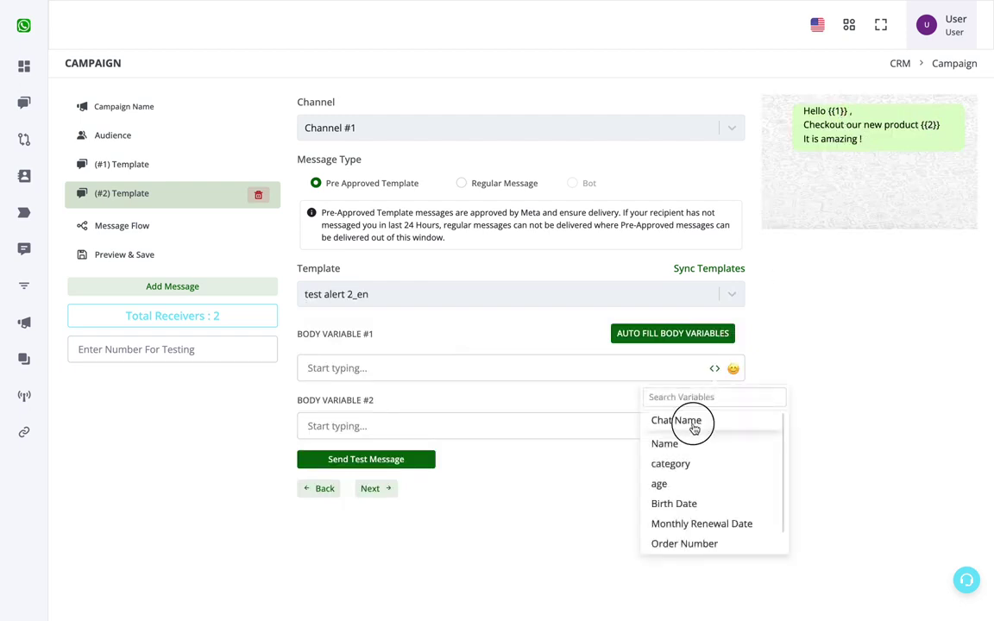
{"action": "left_click", "coordinate": [553, 425]}
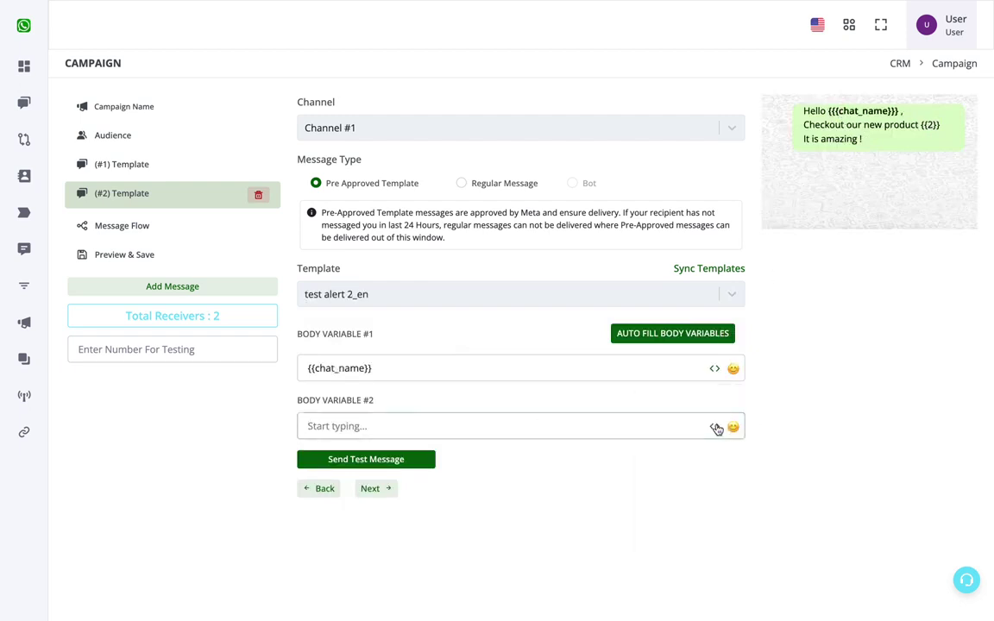
{"action": "left_click", "coordinate": [715, 426]}
{"action": "scroll", "coordinate": [716, 579], "scroll_direction": "down", "scroll_amount": 1}
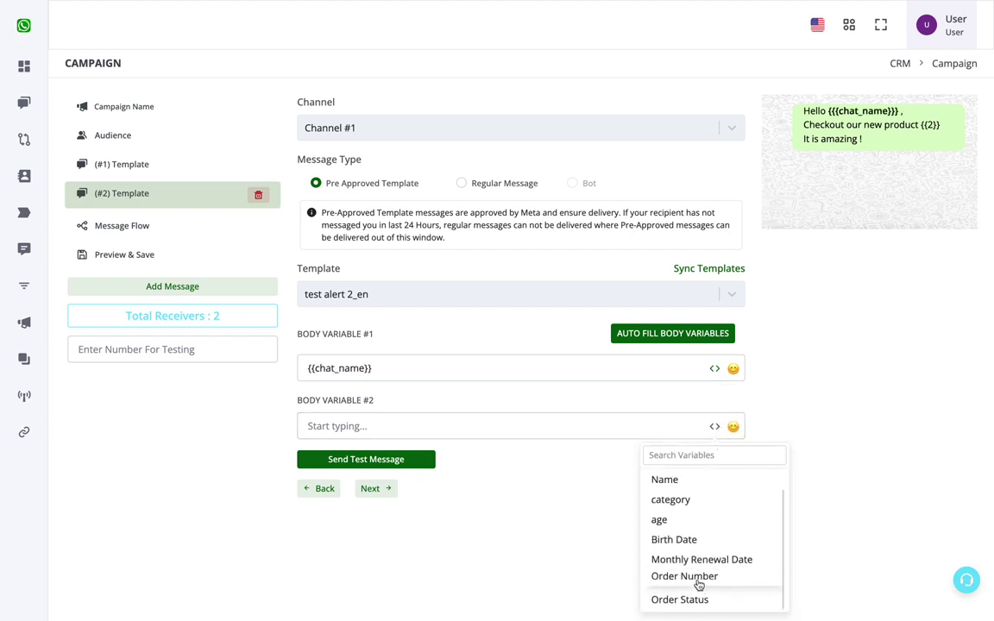
{"action": "left_click", "coordinate": [700, 579]}
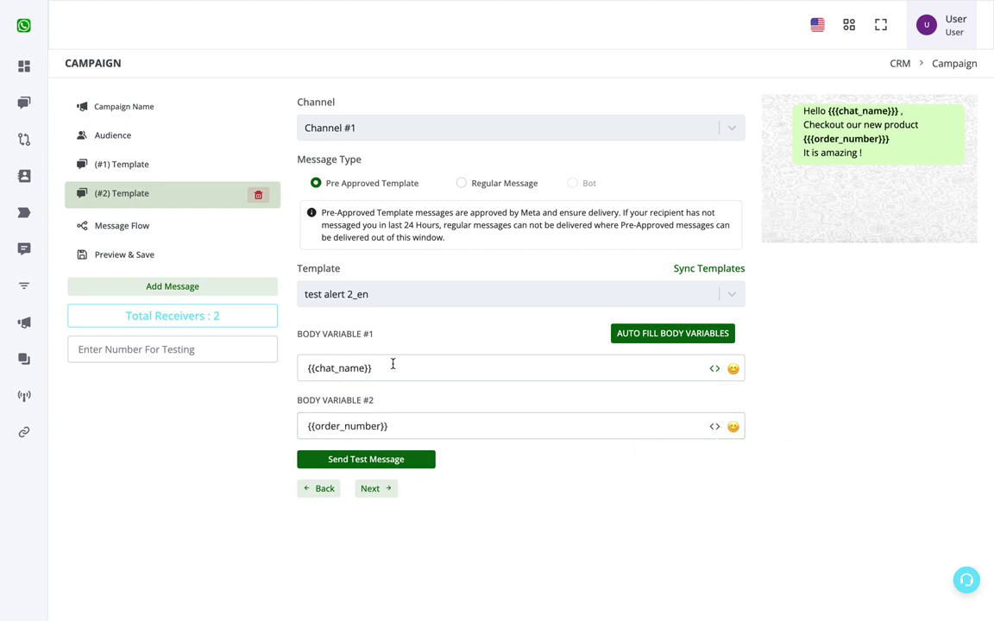
- Check the second message's two body variables and enter a phone number as the recipient for test messages
{"action": "left_click", "coordinate": [449, 372]}
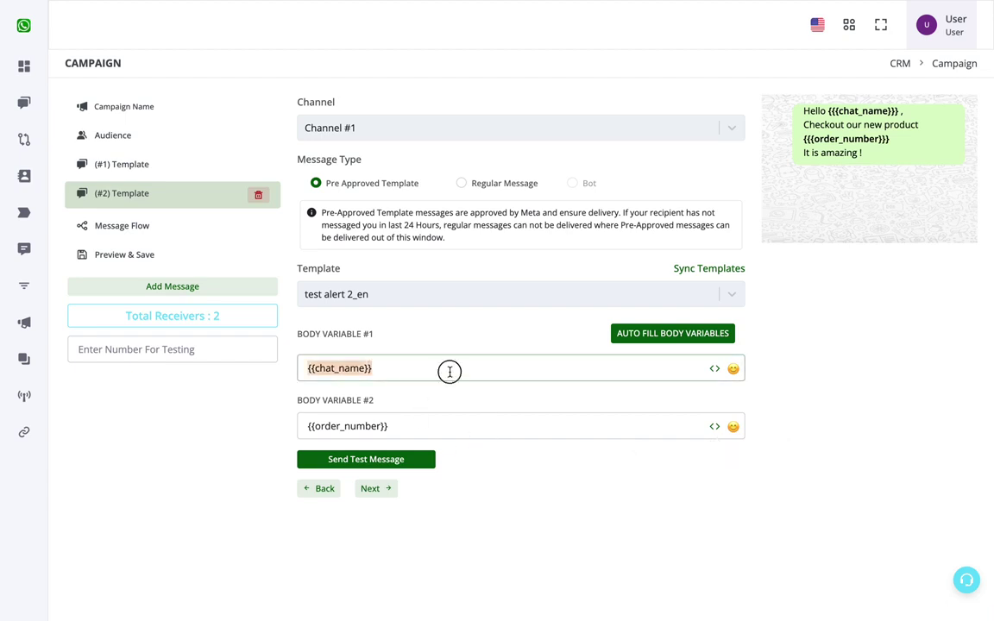
{"action": "left_click", "coordinate": [467, 426]}
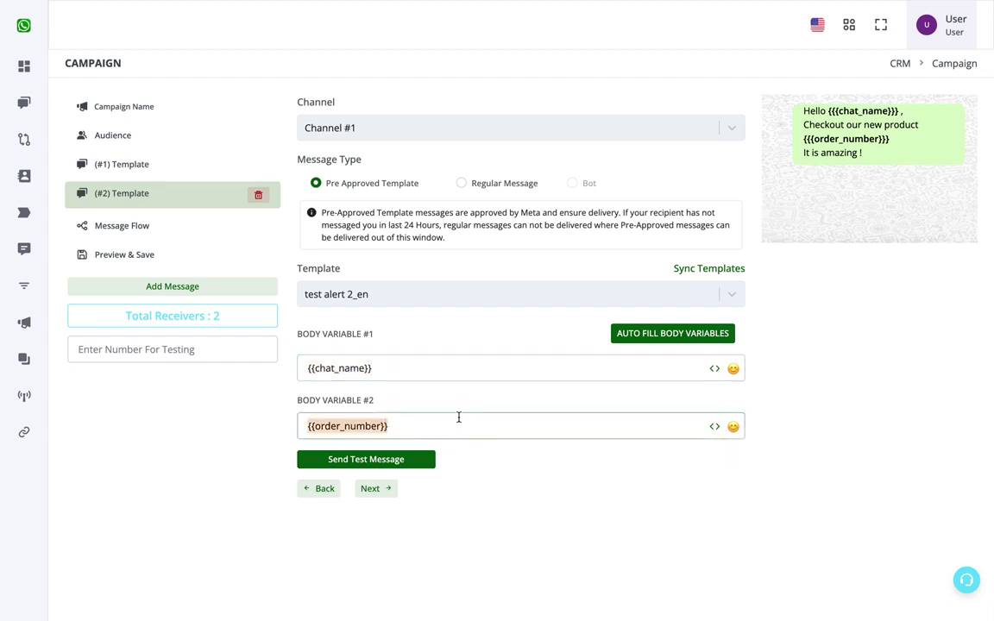
{"action": "left_click", "coordinate": [425, 373]}
{"action": "left_click", "coordinate": [228, 358]}
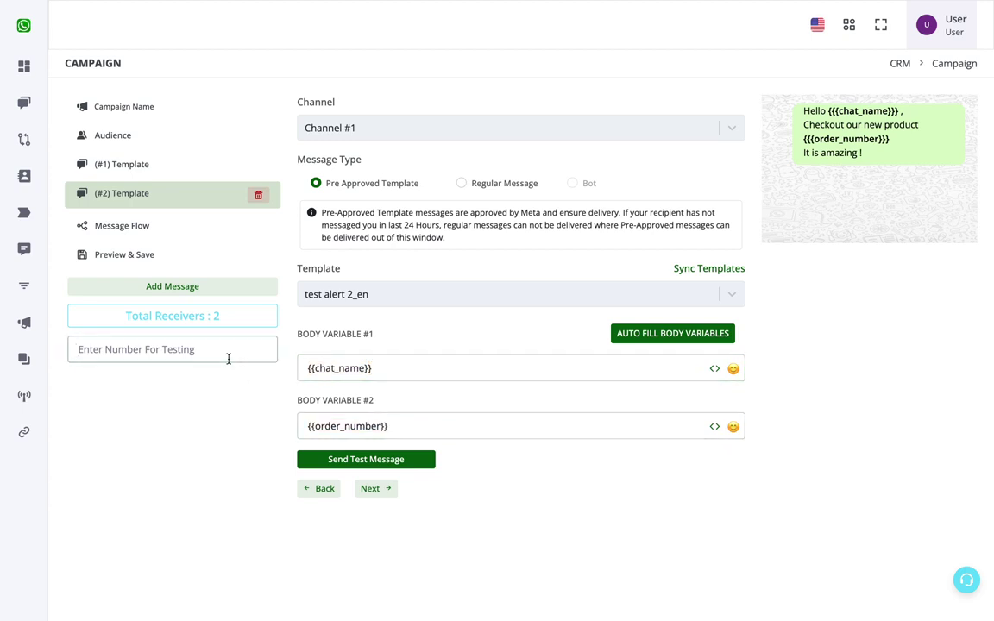
{"action": "type", "text": "91999"}
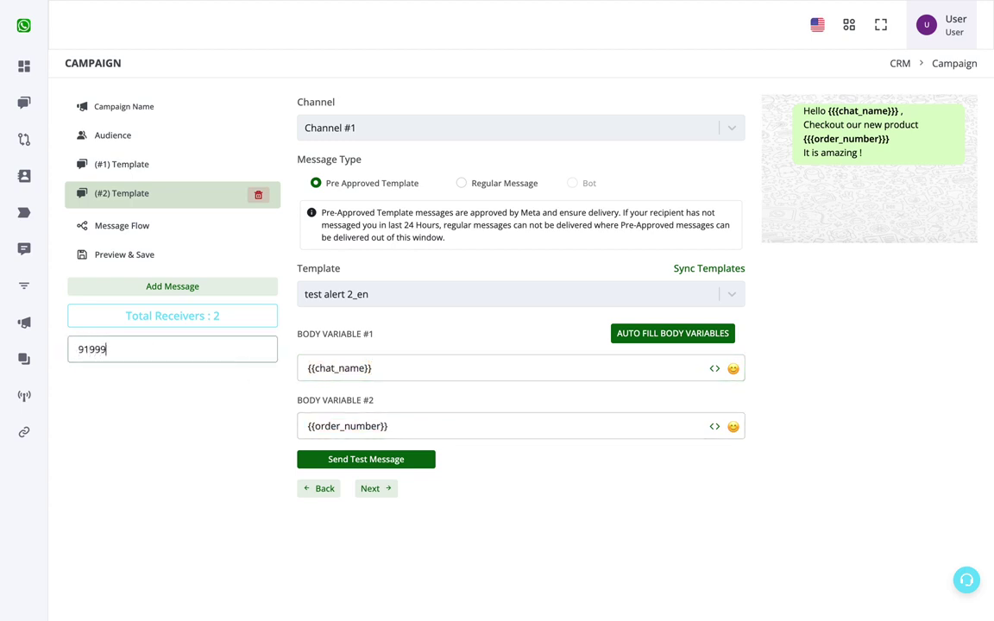
{"action": "type", "text": "999999"}
{"action": "left_click_drag", "start_coordinate": [153, 349], "coordinate": [78, 349]}
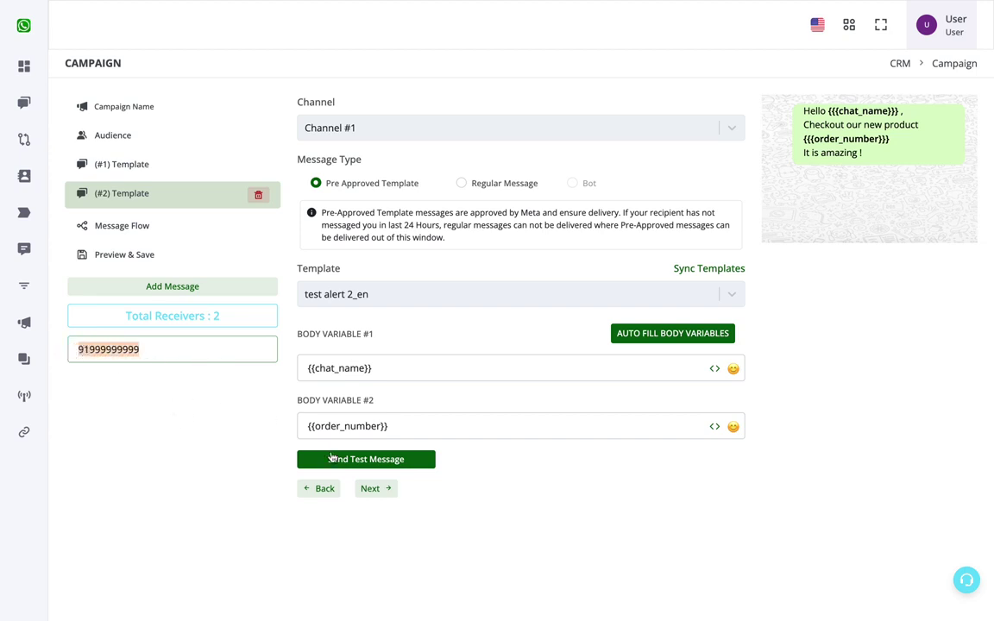
- Review the first and second template messages, checking their previews, filled variables and the entered test number
{"action": "left_click", "coordinate": [183, 172]}
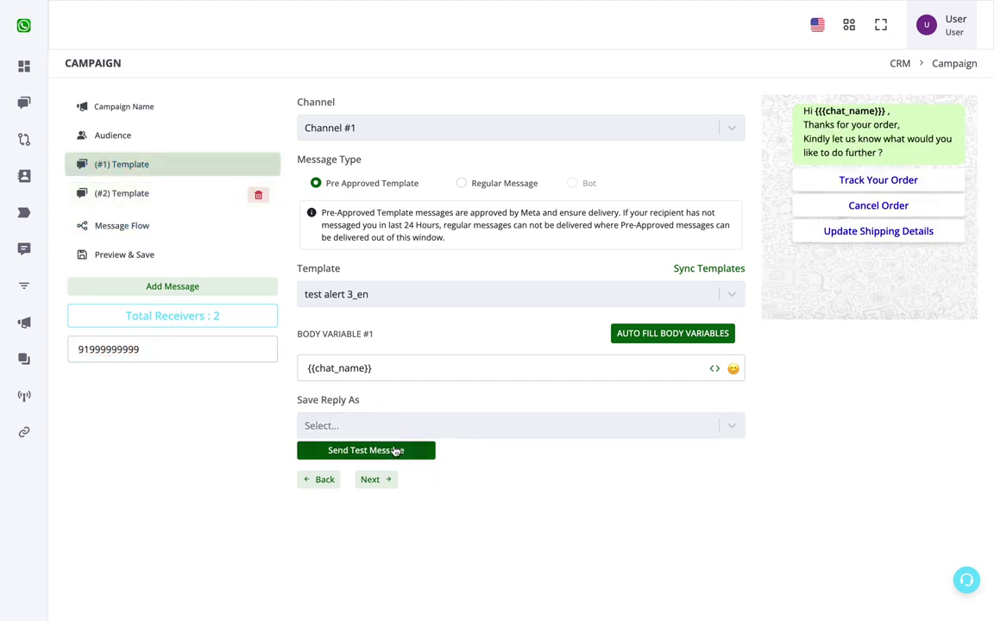
{"action": "left_click", "coordinate": [246, 359]}
{"action": "key", "text": "ctrl+a"}
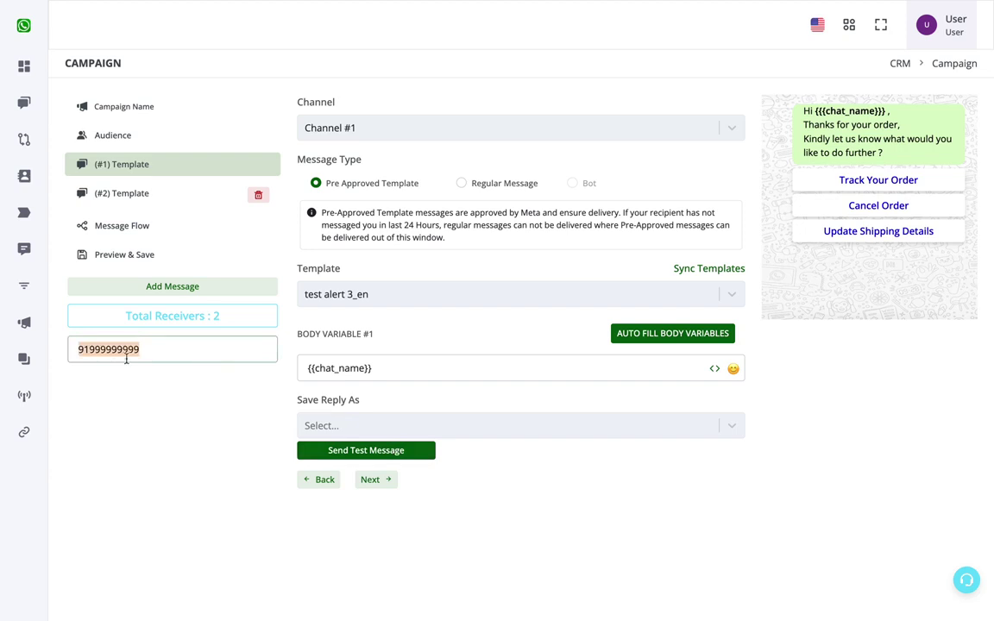
{"action": "left_click", "coordinate": [136, 197]}
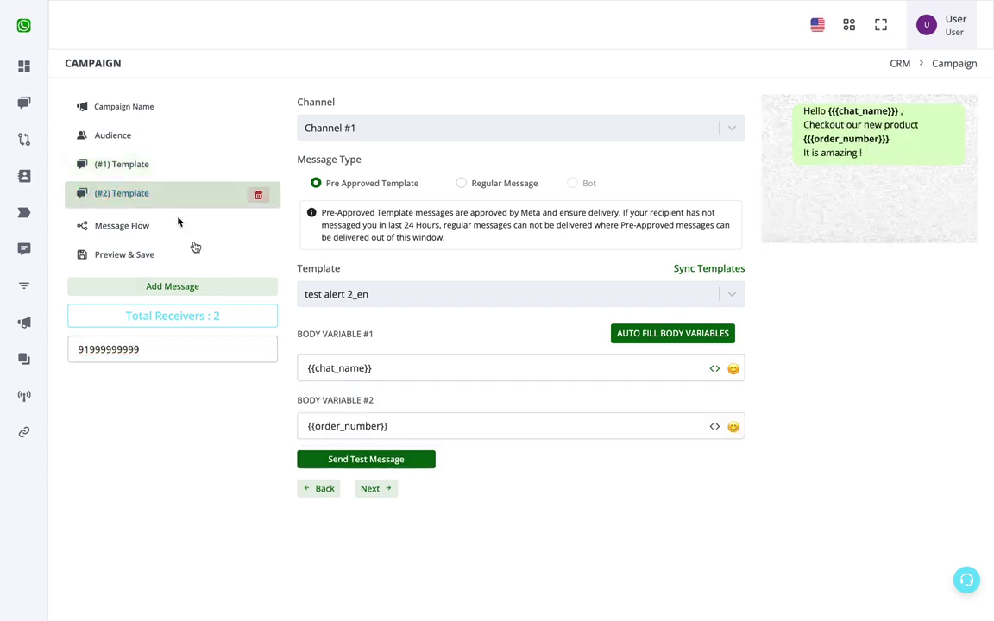
{"action": "left_click", "coordinate": [136, 167]}
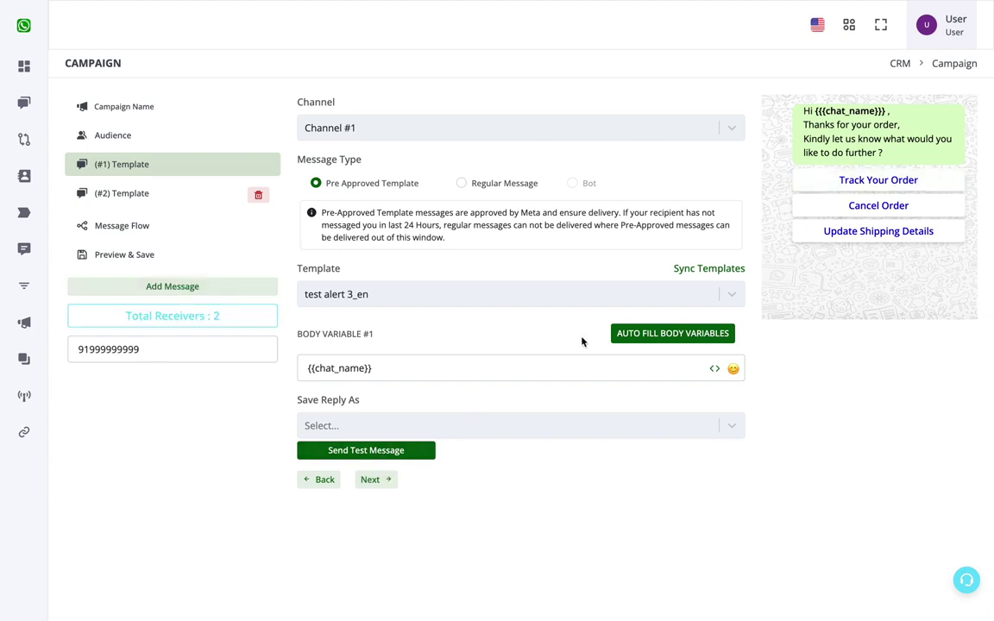
{"action": "left_click_drag", "start_coordinate": [884, 110], "coordinate": [820, 110]}
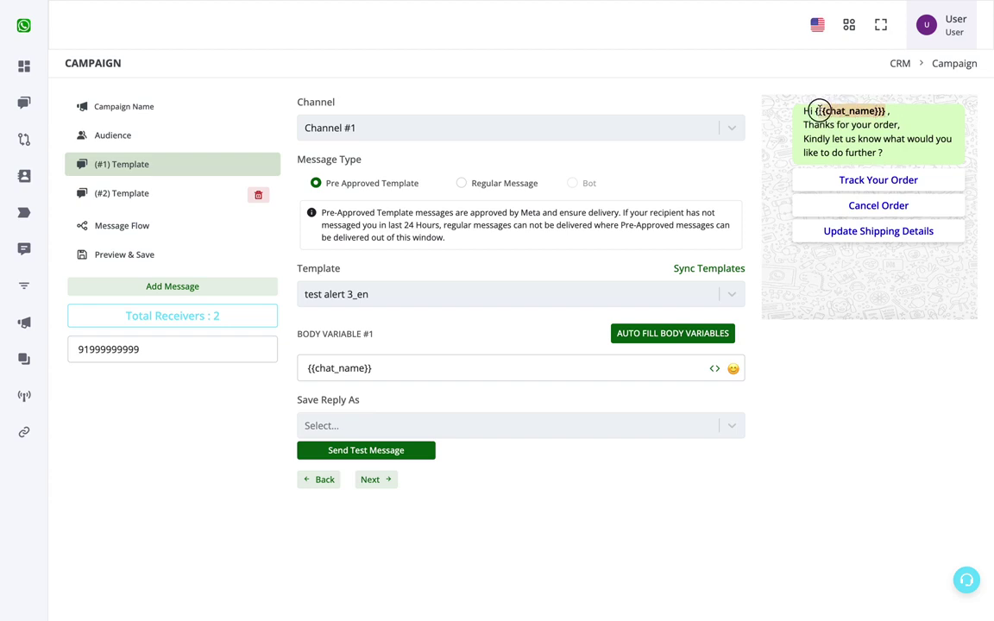
{"action": "left_click", "coordinate": [166, 193]}
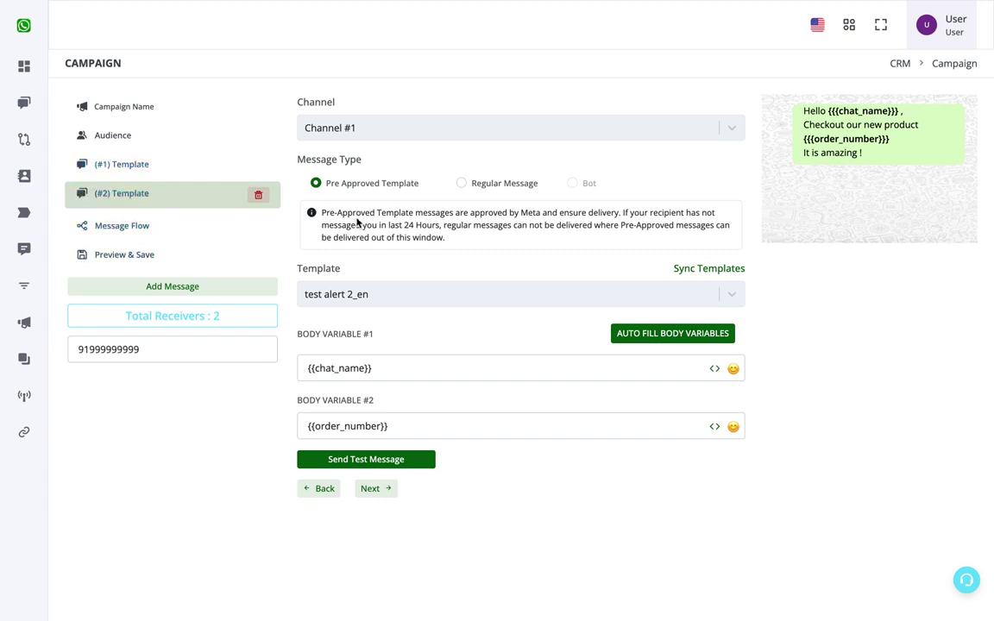
- Set the messaging flow to One Message to All Contacts and choose Hours as the delay unit between the two templates
{"action": "left_click", "coordinate": [152, 228]}
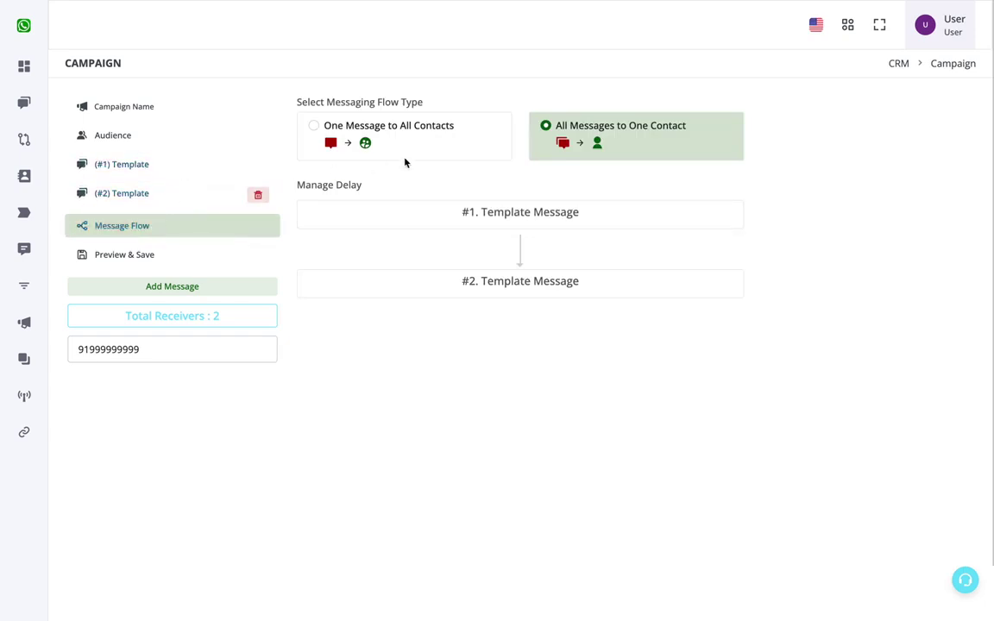
{"action": "left_click", "coordinate": [336, 130]}
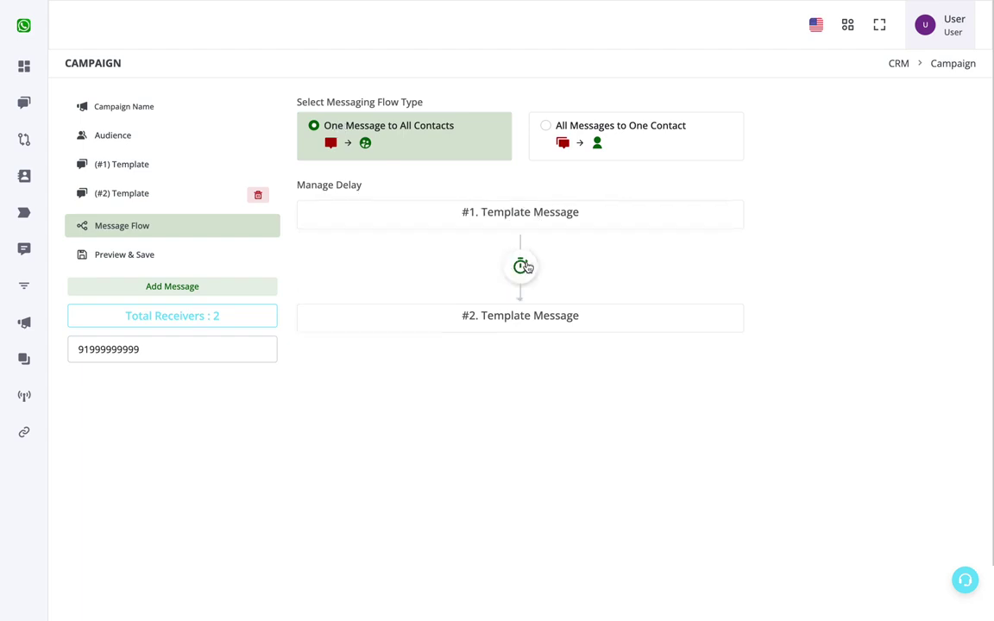
{"action": "left_click", "coordinate": [524, 267]}
{"action": "left_click", "coordinate": [526, 306]}
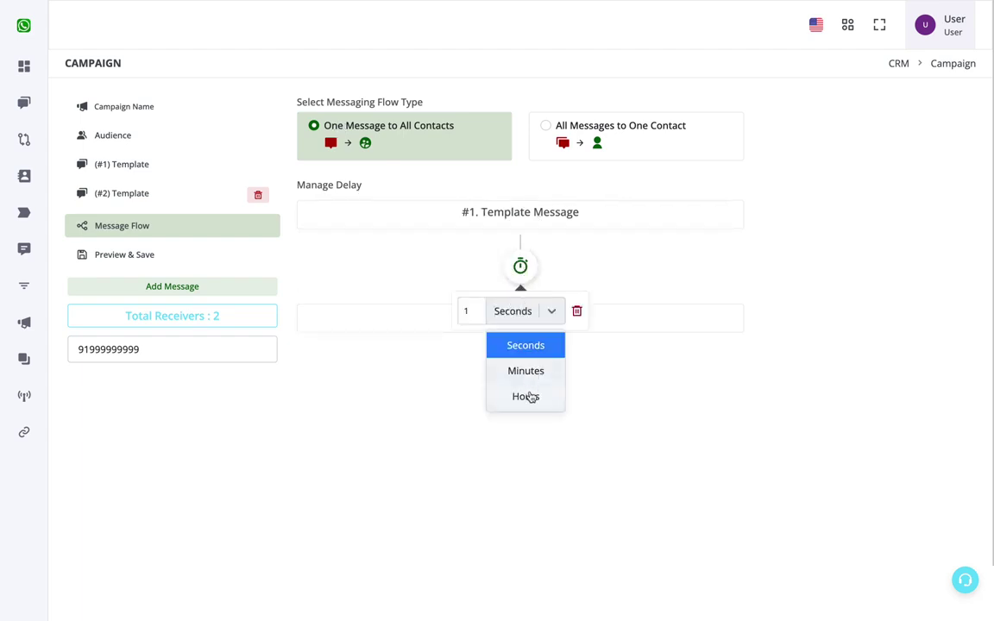
{"action": "left_click", "coordinate": [532, 397]}
{"action": "left_click", "coordinate": [509, 375]}
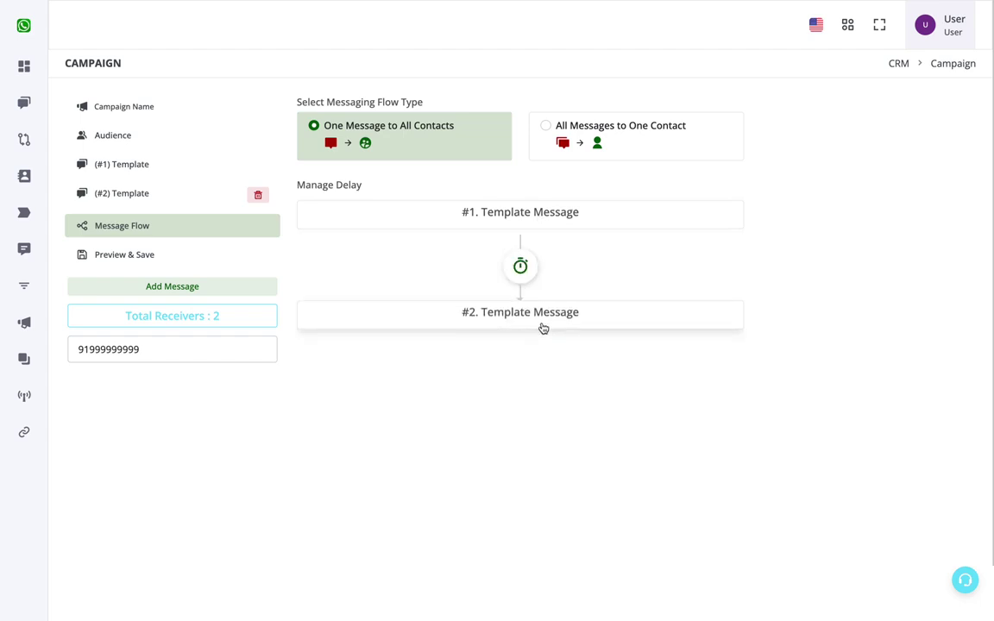
- Try to save the campaign, and set the first template message's Save Reply As option to Do Not Save
{"action": "left_click", "coordinate": [180, 259]}
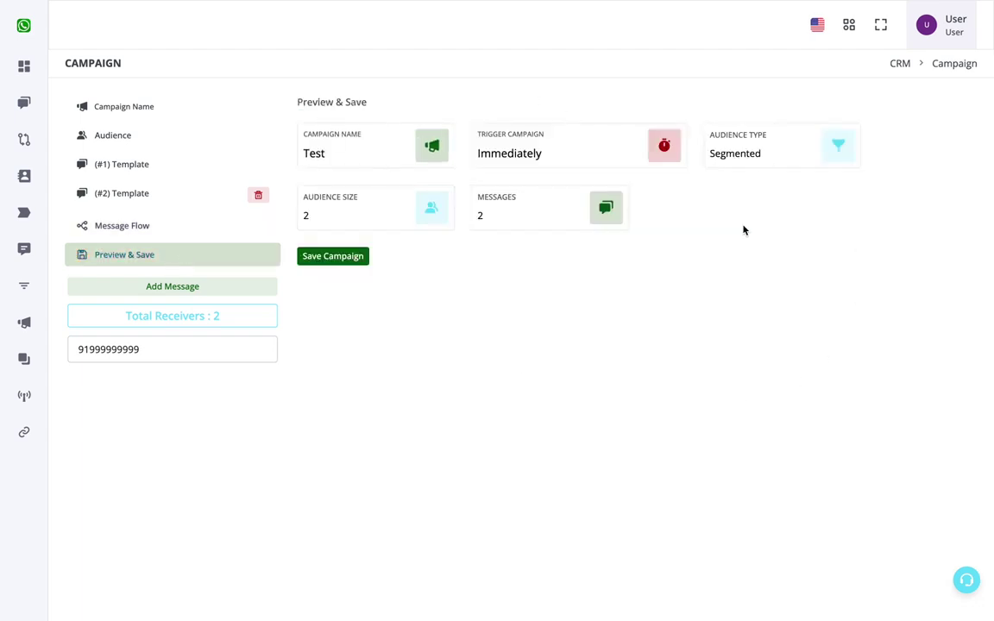
{"action": "left_click", "coordinate": [329, 260]}
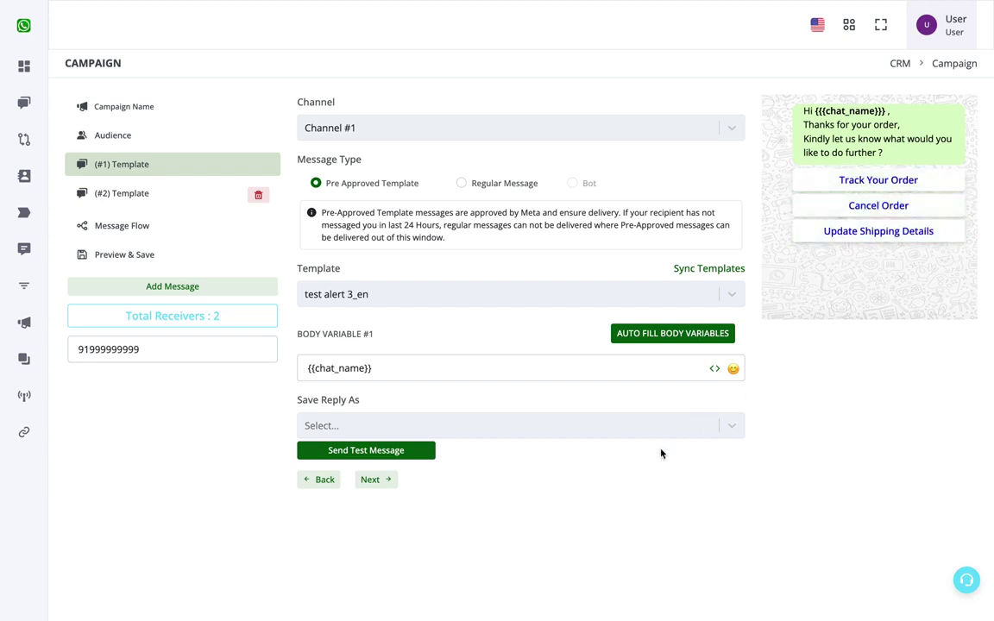
{"action": "left_click", "coordinate": [662, 425]}
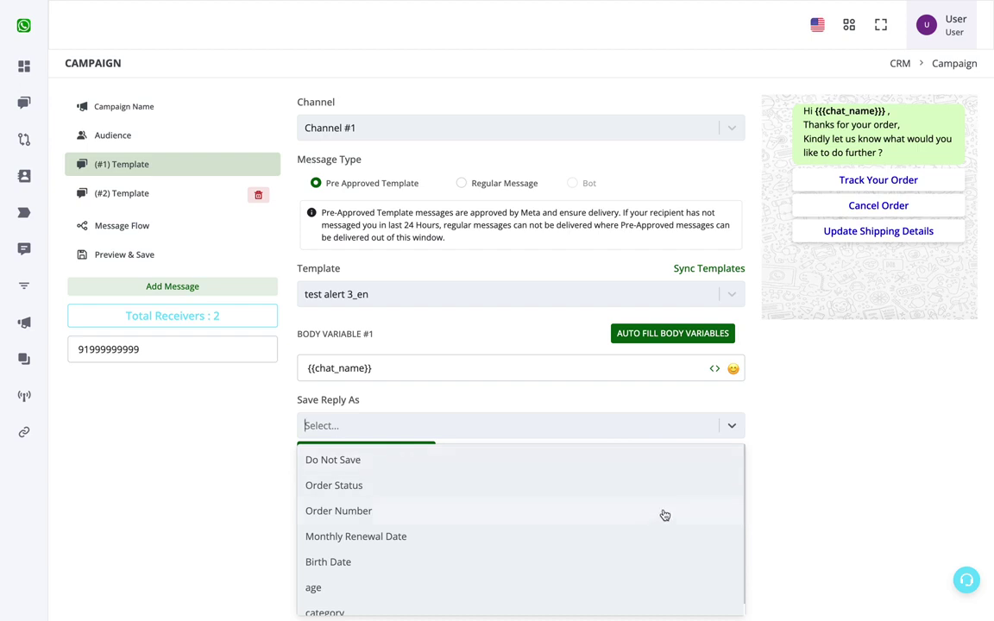
{"action": "scroll", "coordinate": [664, 515], "scroll_direction": "down", "scroll_amount": 1}
{"action": "scroll", "coordinate": [661, 515], "scroll_direction": "up", "scroll_amount": 1}
{"action": "left_click", "coordinate": [854, 431]}
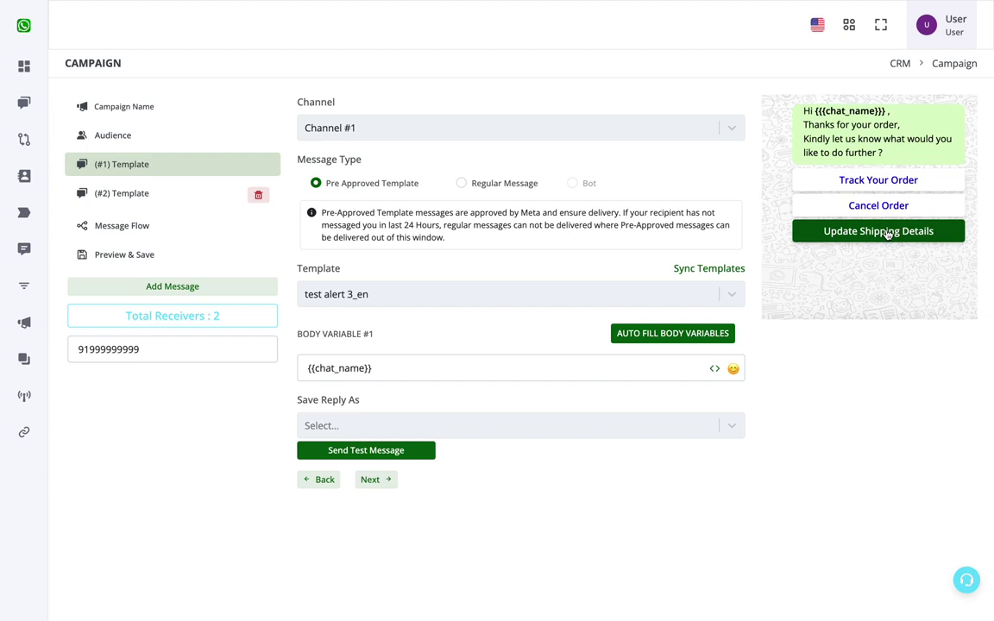
{"action": "left_click", "coordinate": [659, 438]}
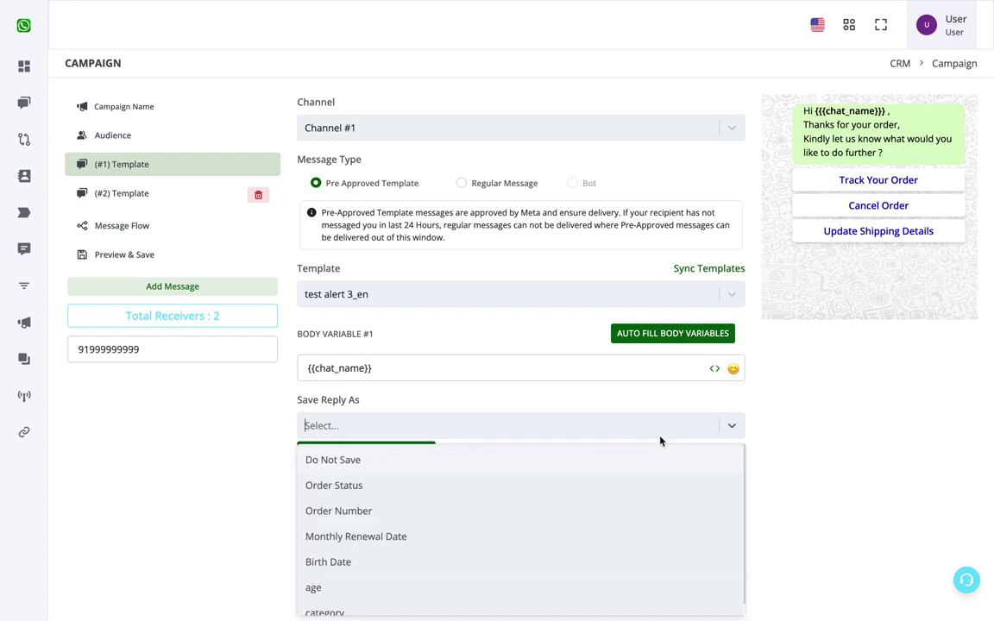
{"action": "left_click", "coordinate": [333, 464]}
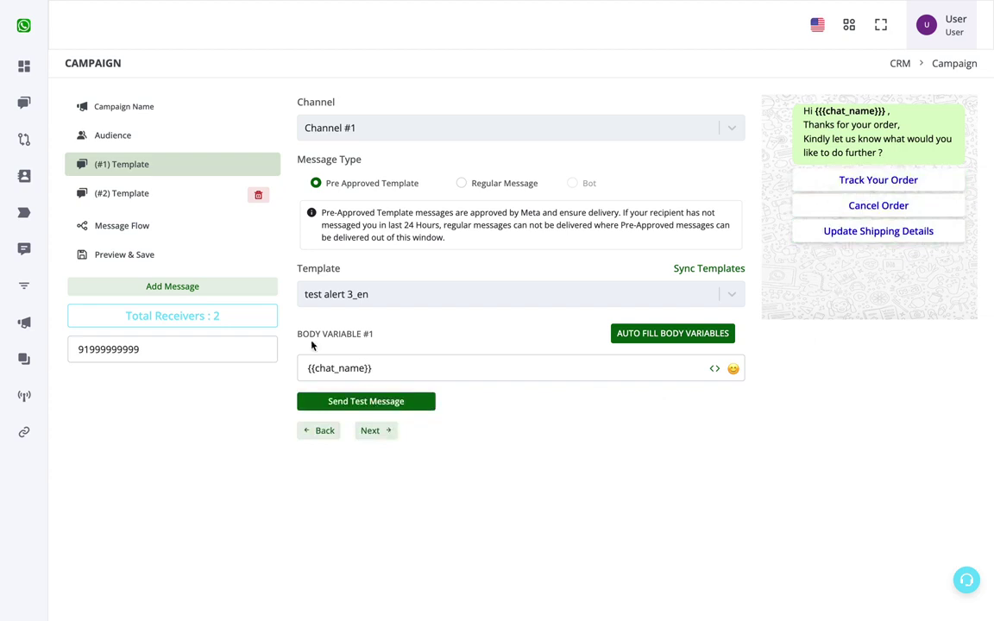
- Save the Test campaign and trigger it from the campaign list
{"action": "left_click", "coordinate": [164, 256]}
{"action": "left_click", "coordinate": [353, 256]}
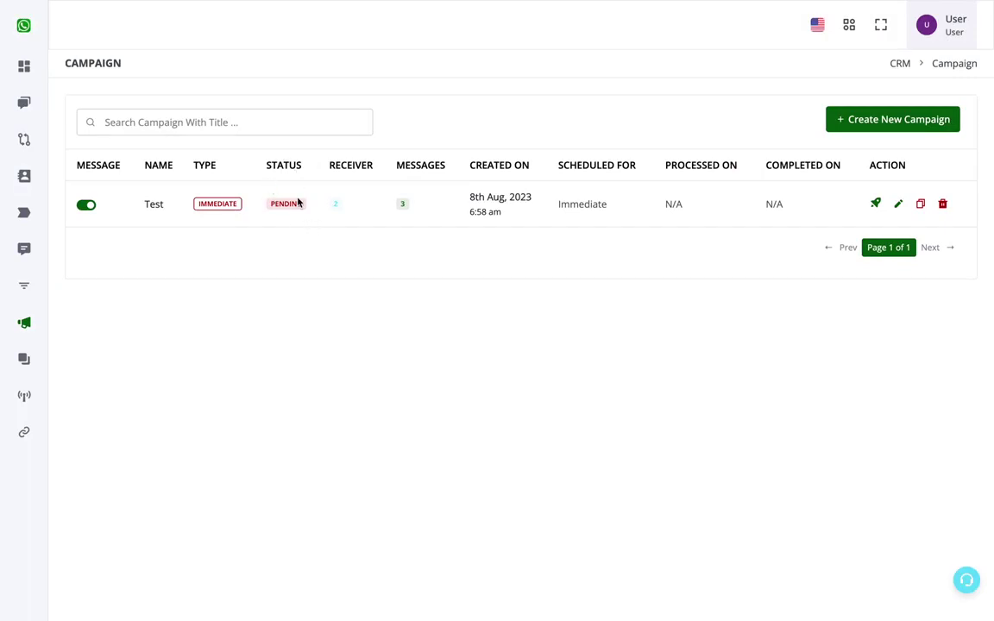
{"action": "left_click", "coordinate": [291, 203]}
{"action": "left_click", "coordinate": [292, 205]}
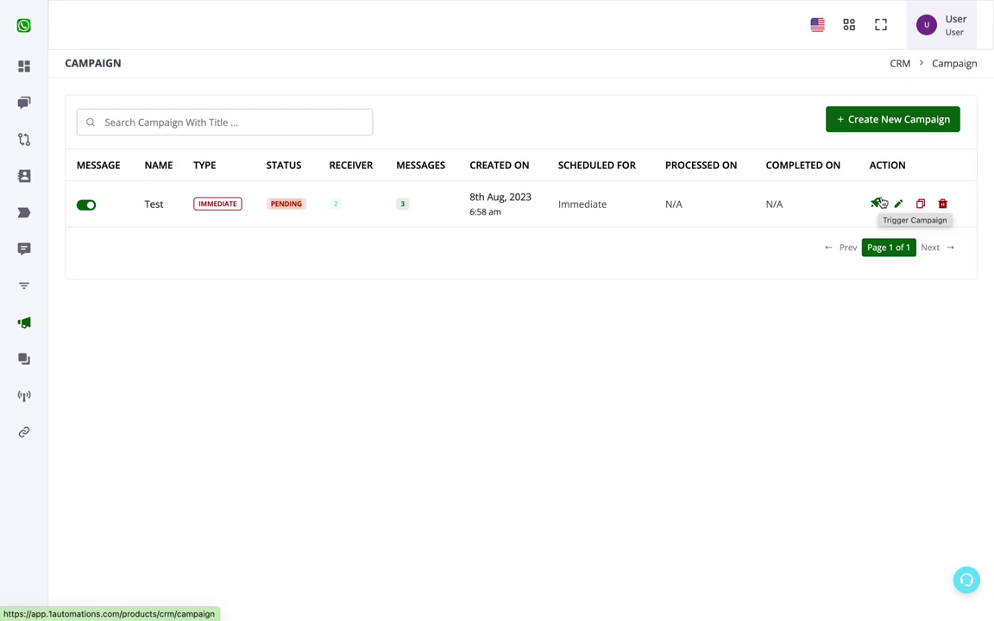
{"action": "left_click", "coordinate": [878, 204]}
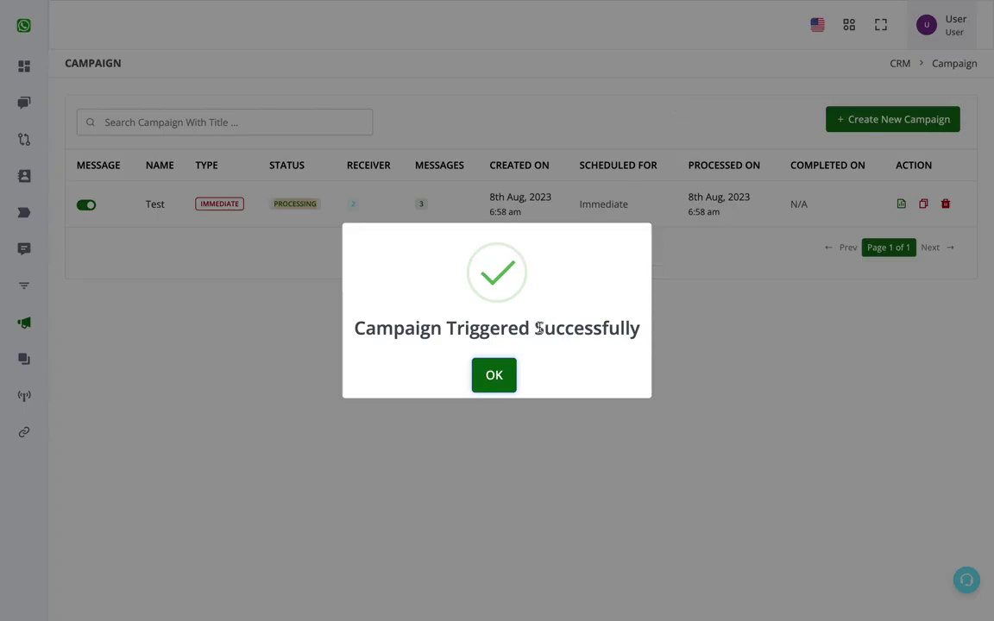
{"action": "left_click", "coordinate": [503, 380]}
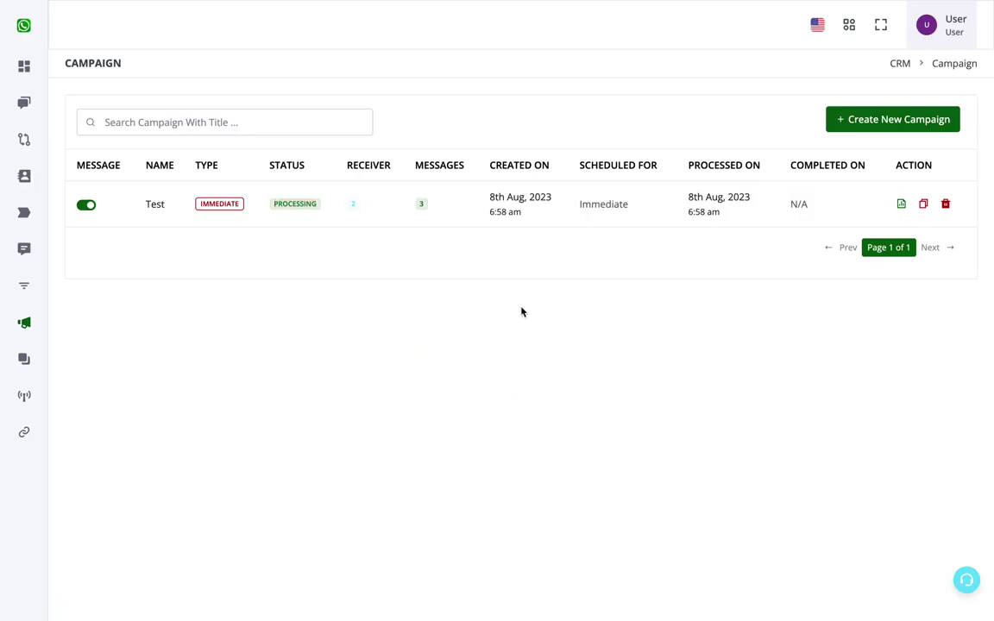
{"action": "mouse_move", "coordinate": [552, 3]}
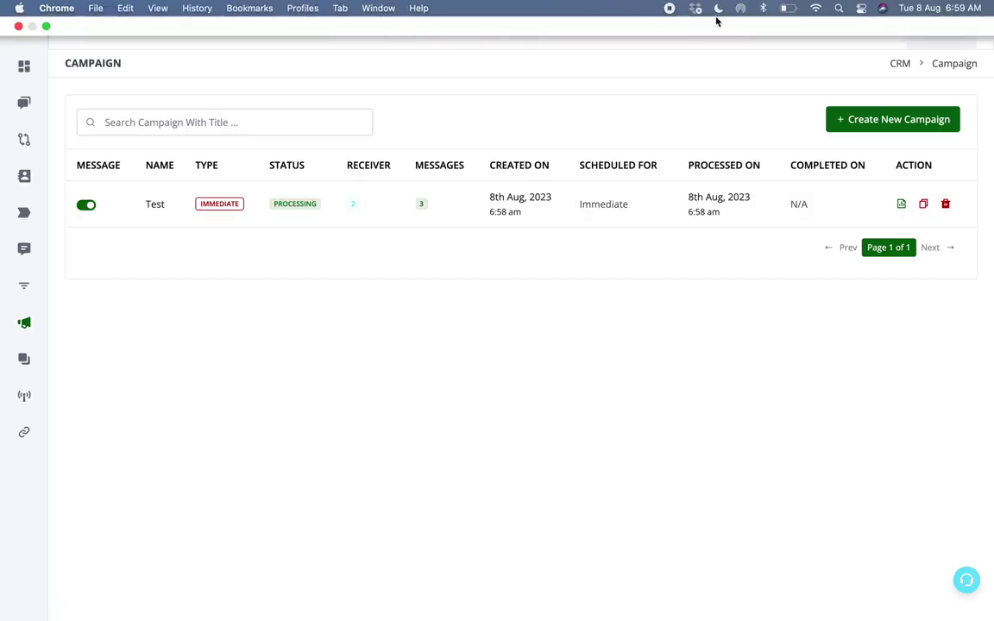